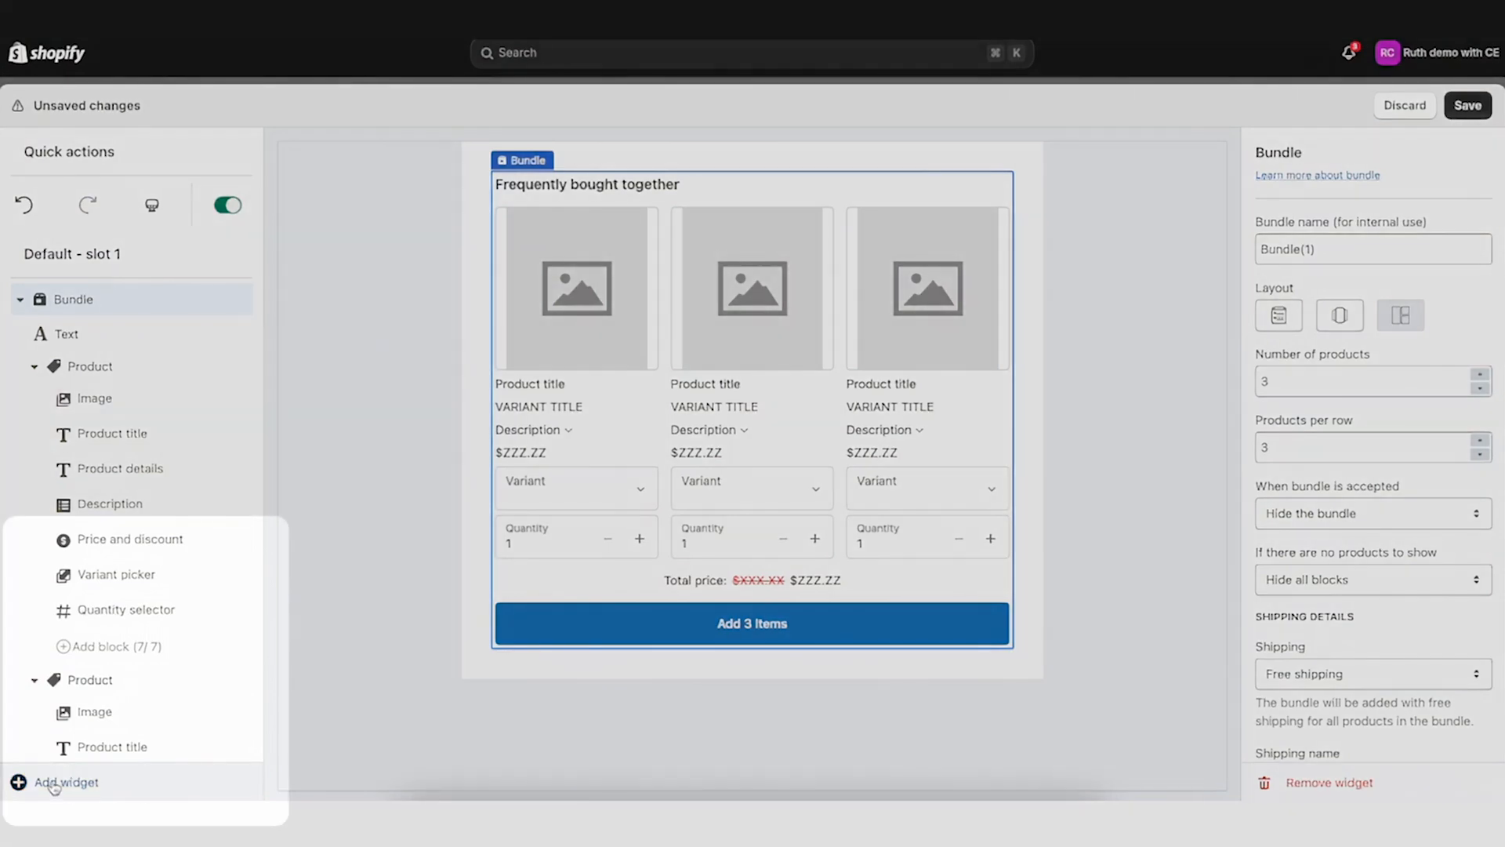
{"action": "left_click", "coordinate": [63, 782]}
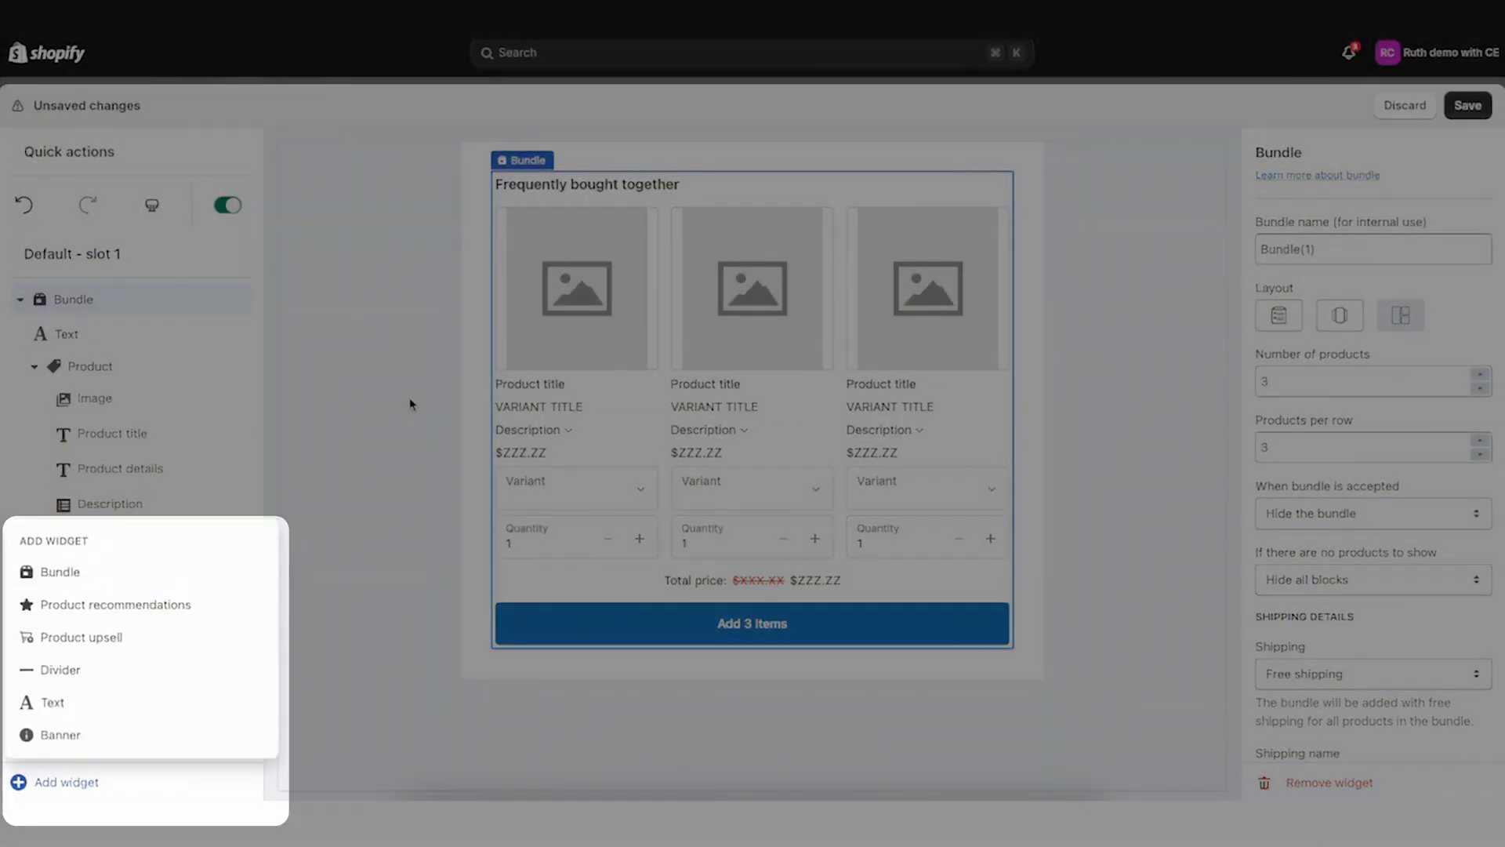
{"action": "left_click", "coordinate": [410, 403]}
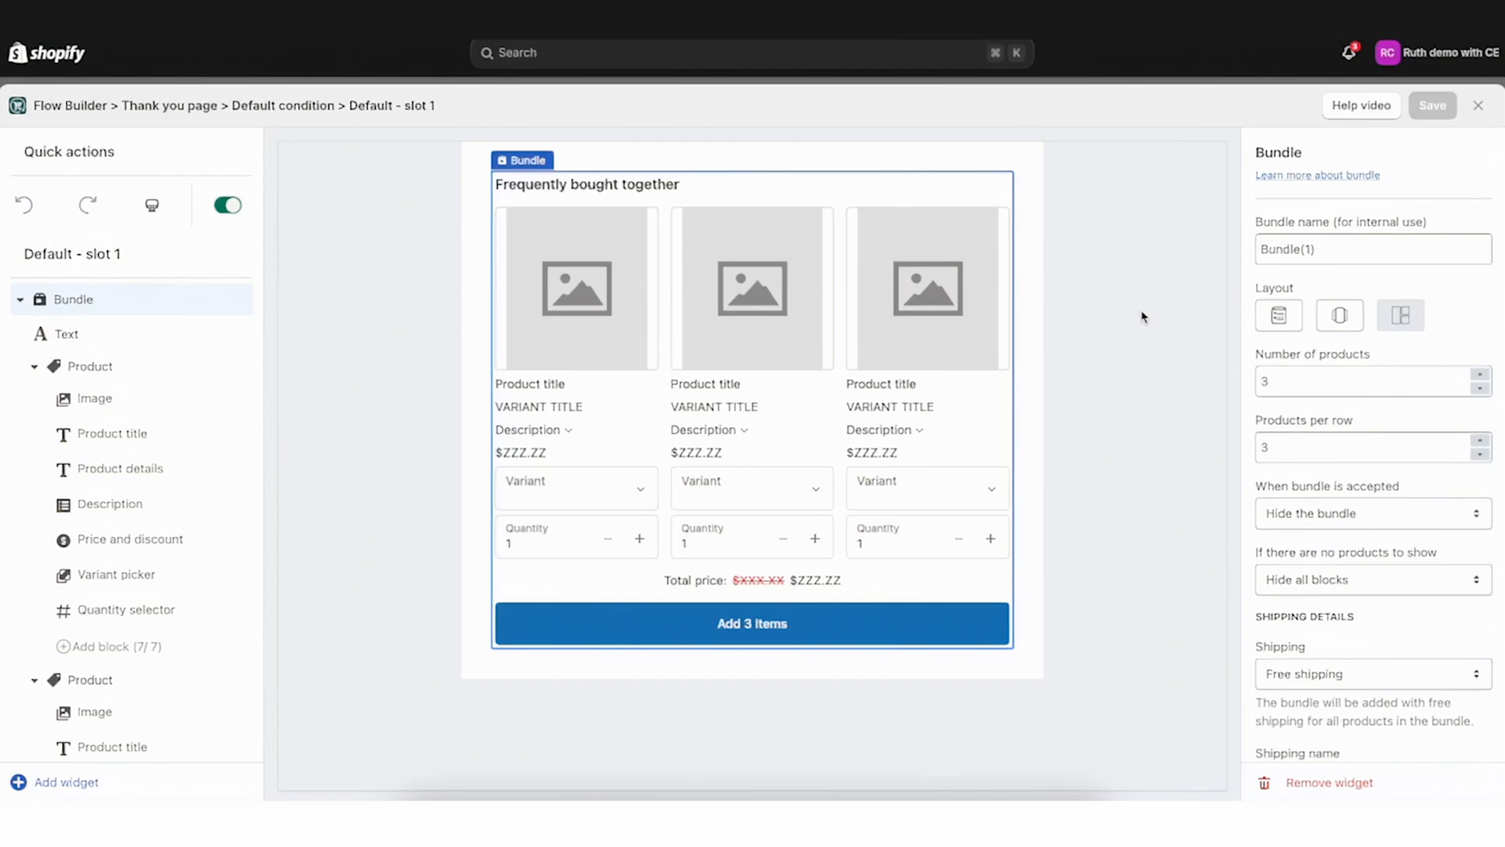
Open the editor's help article, scroll through it, and close it
{"action": "left_click", "coordinate": [1359, 106]}
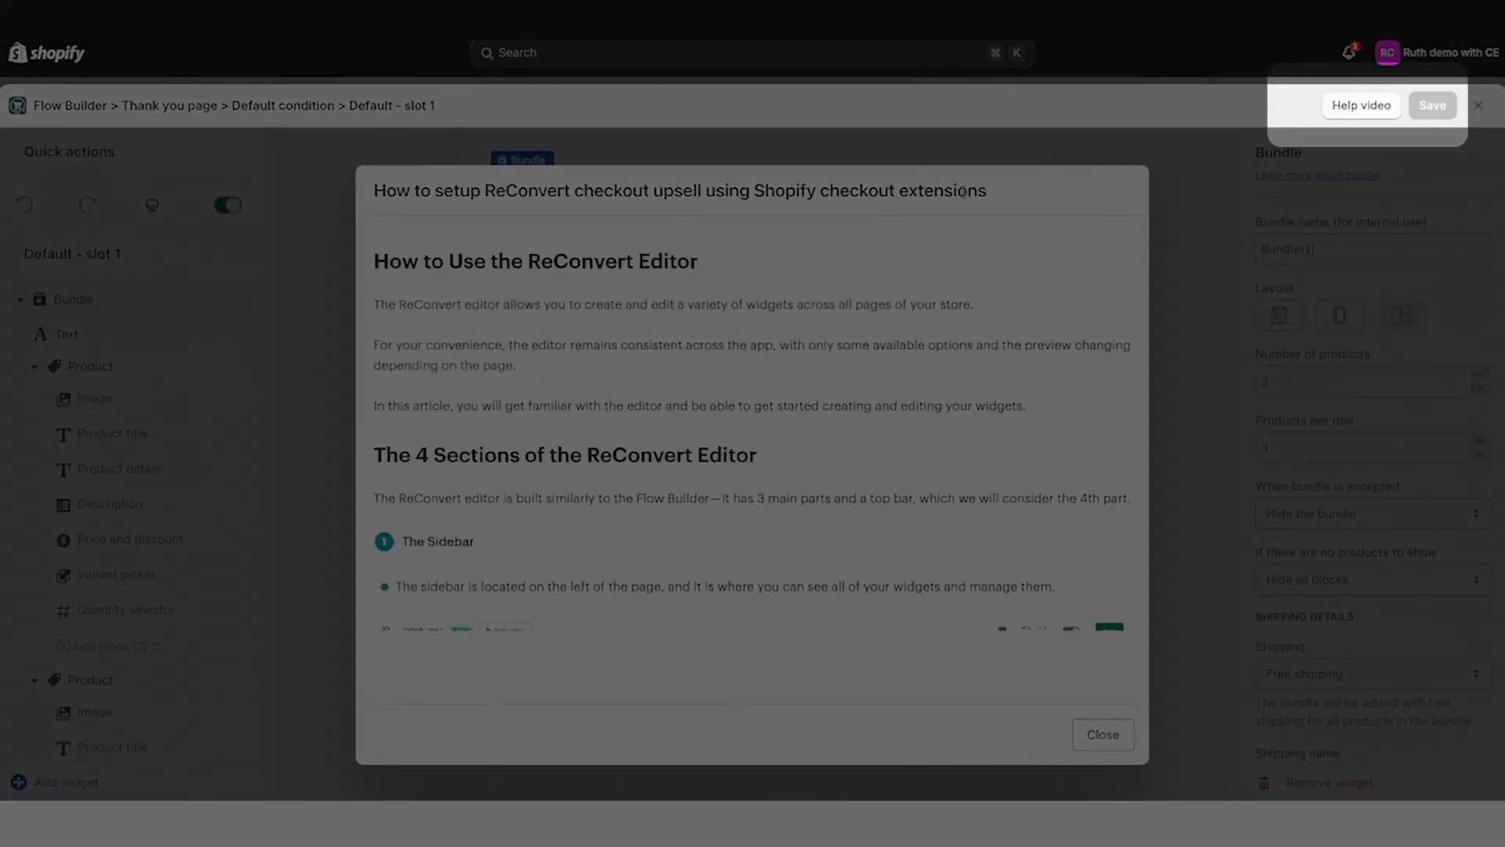
{"action": "scroll", "coordinate": [795, 449], "scroll_direction": "down", "scroll_amount": 20}
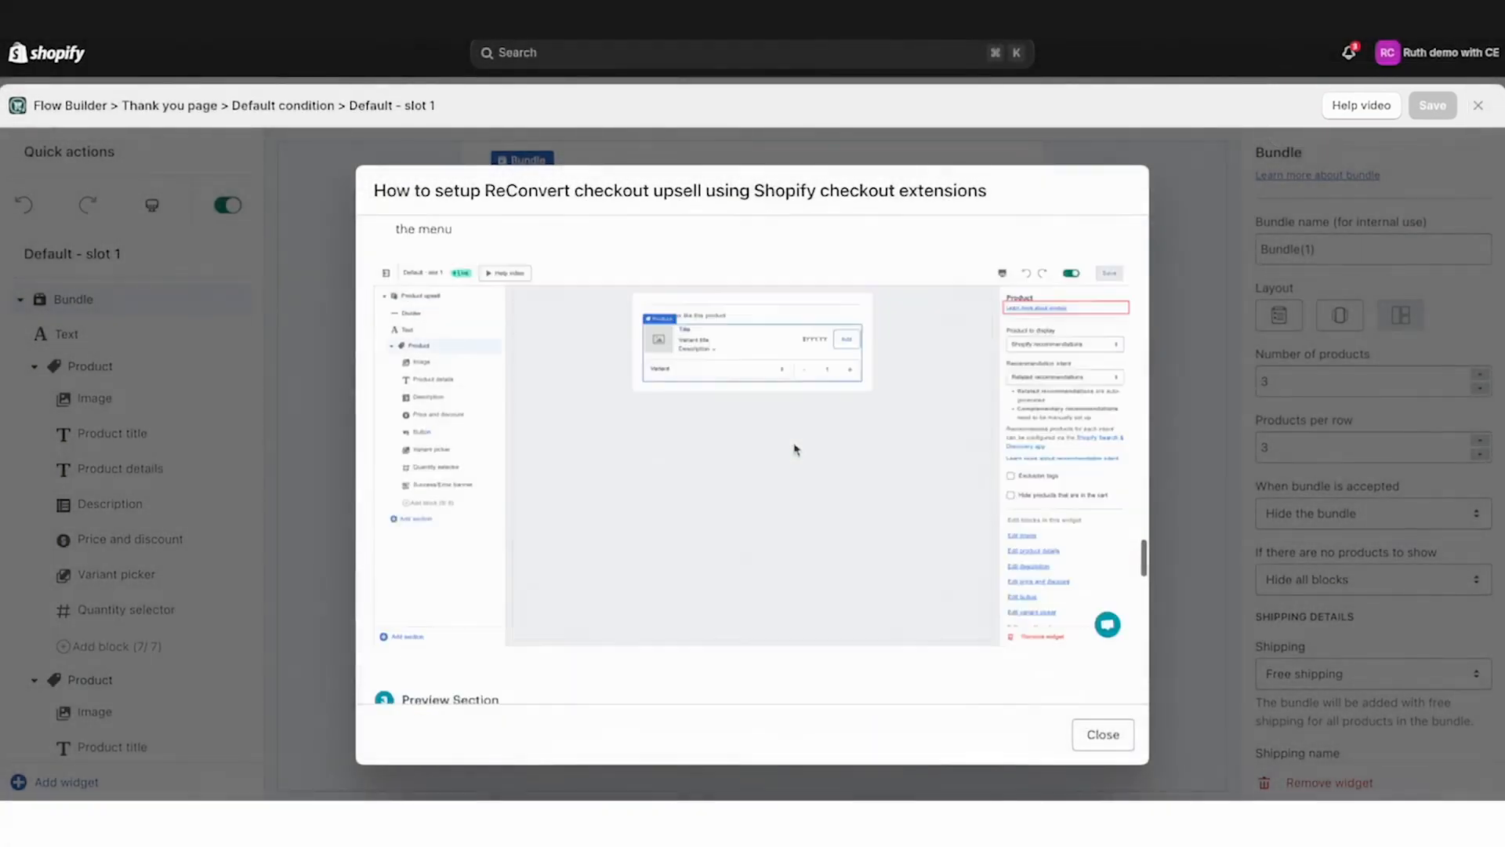
{"action": "left_click", "coordinate": [1086, 743]}
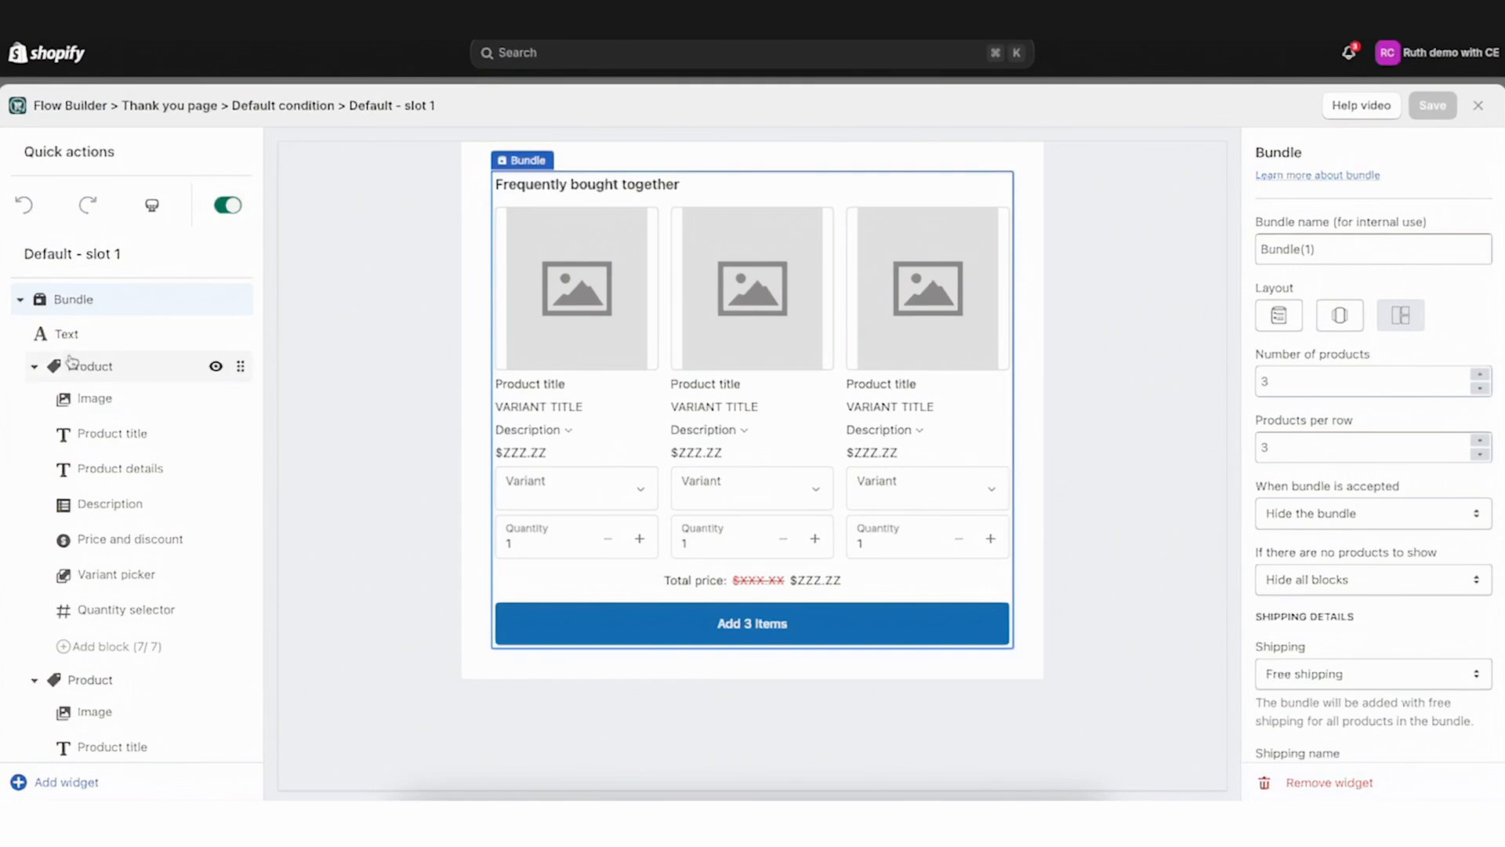
Collapse the three Product blocks in the bundle's widget tree
{"action": "left_click", "coordinate": [35, 366]}
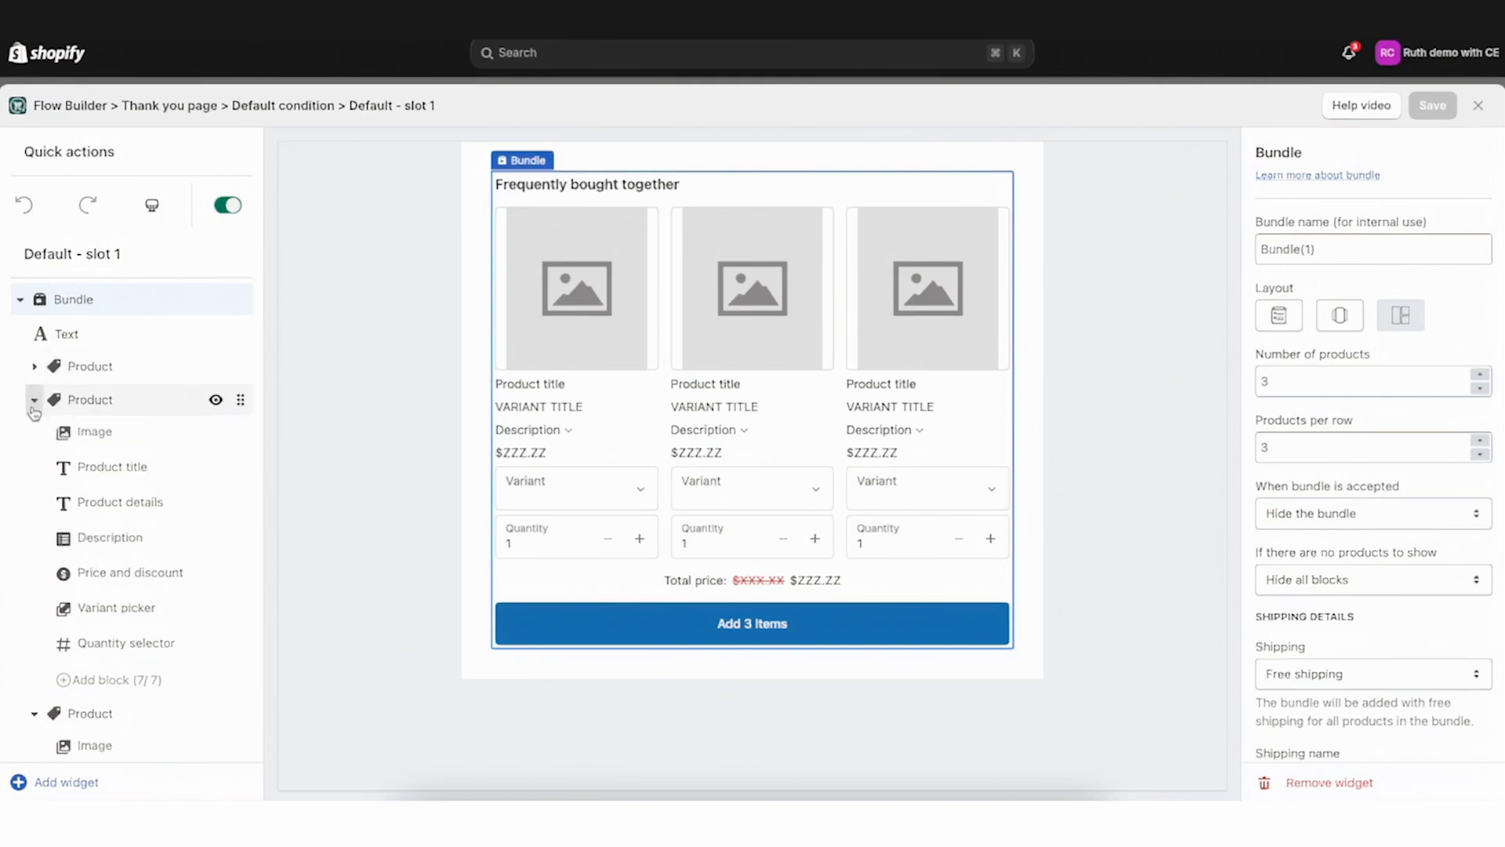
{"action": "left_click", "coordinate": [35, 399]}
{"action": "left_click", "coordinate": [34, 433]}
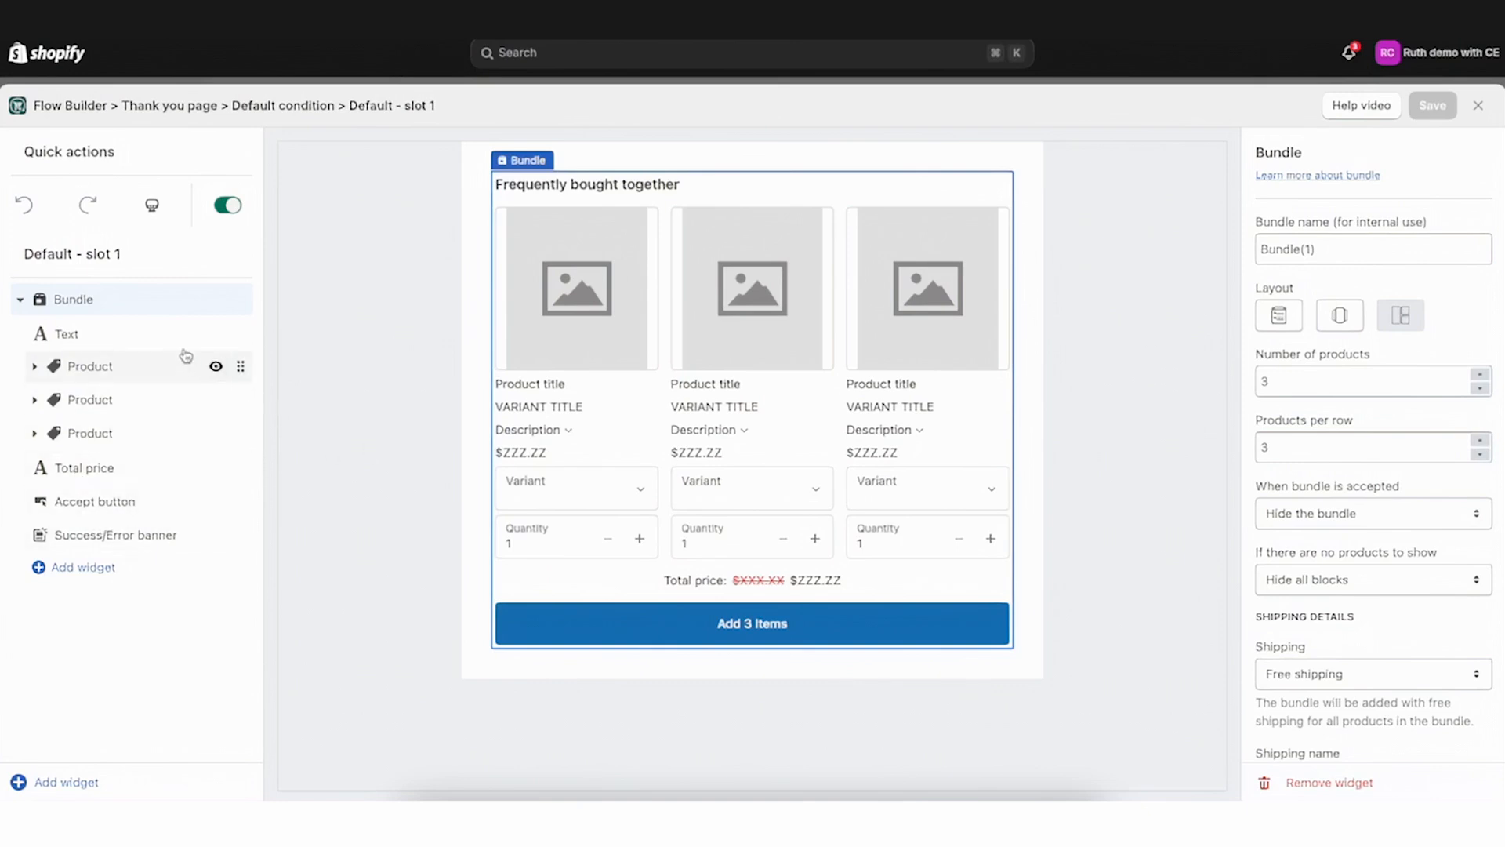
Select the bundle's Text block and read its help article before closing it
{"action": "left_click", "coordinate": [75, 339]}
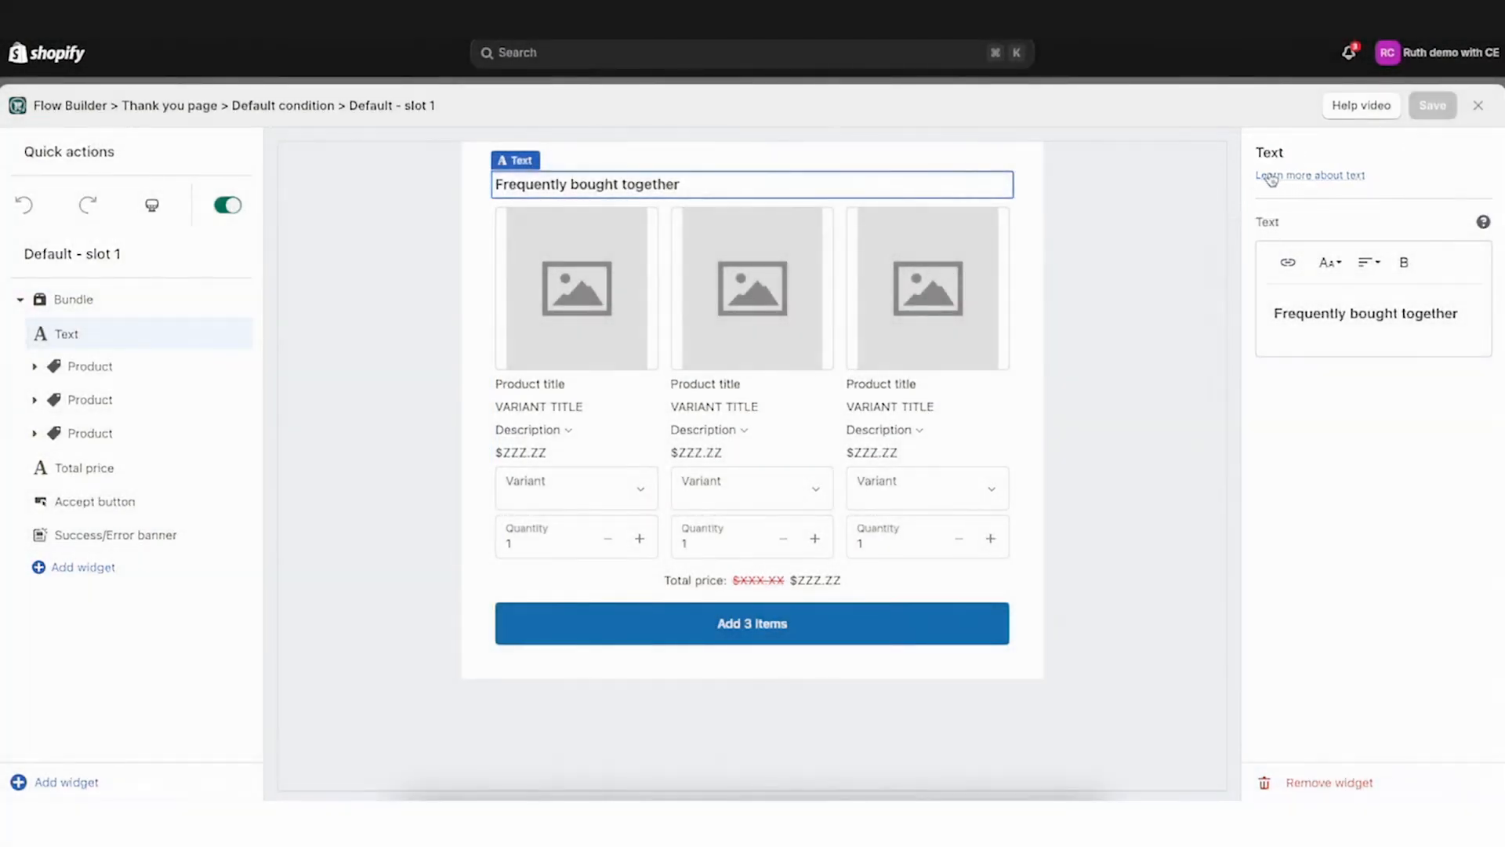
{"action": "left_click", "coordinate": [1320, 177]}
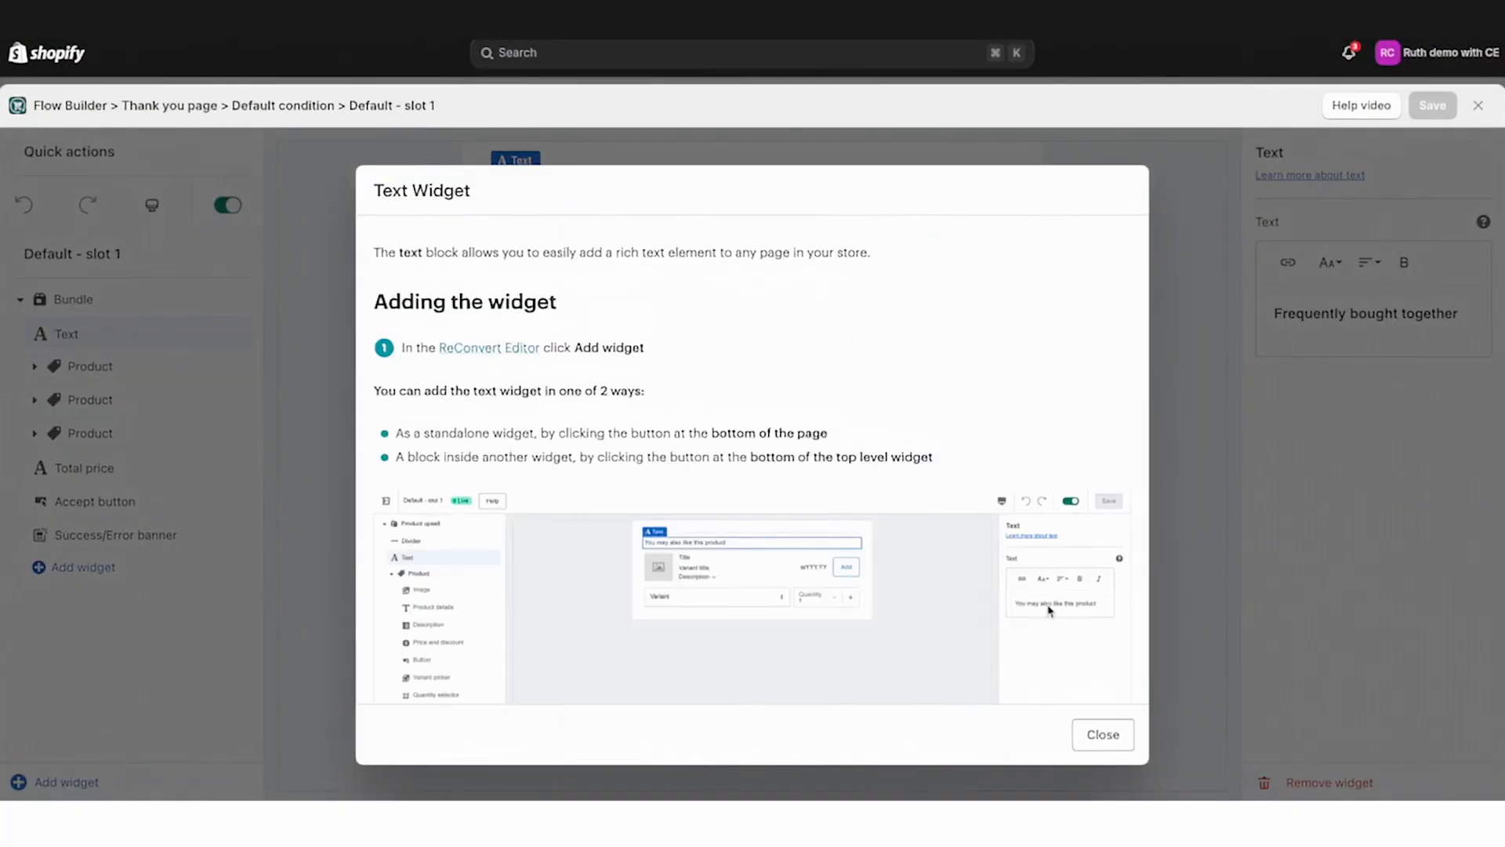
{"action": "left_click", "coordinate": [1106, 737]}
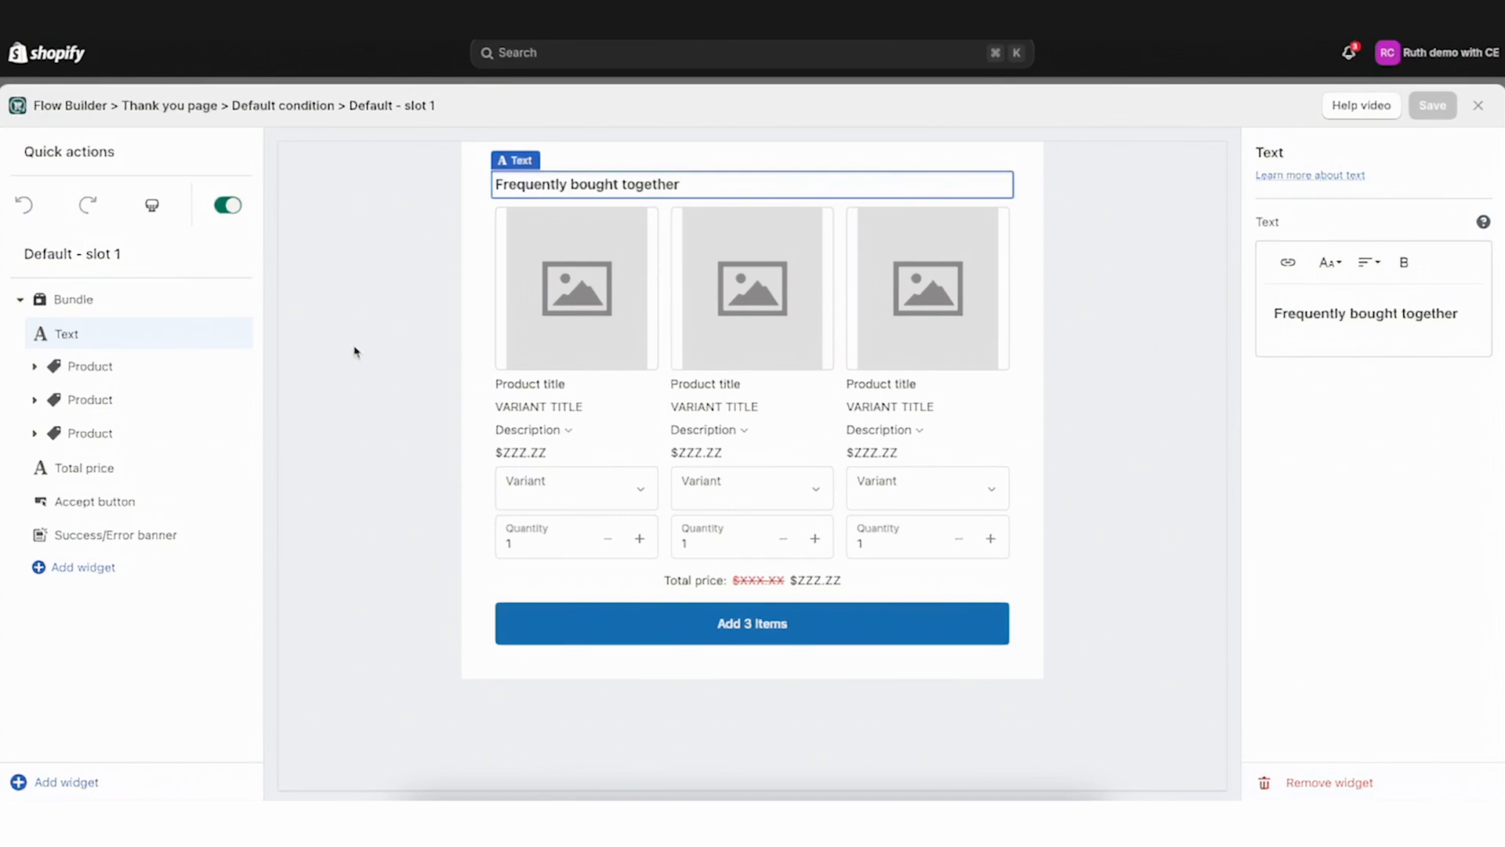
Rename the bundle widget as Bundle 1
{"action": "left_click", "coordinate": [90, 306]}
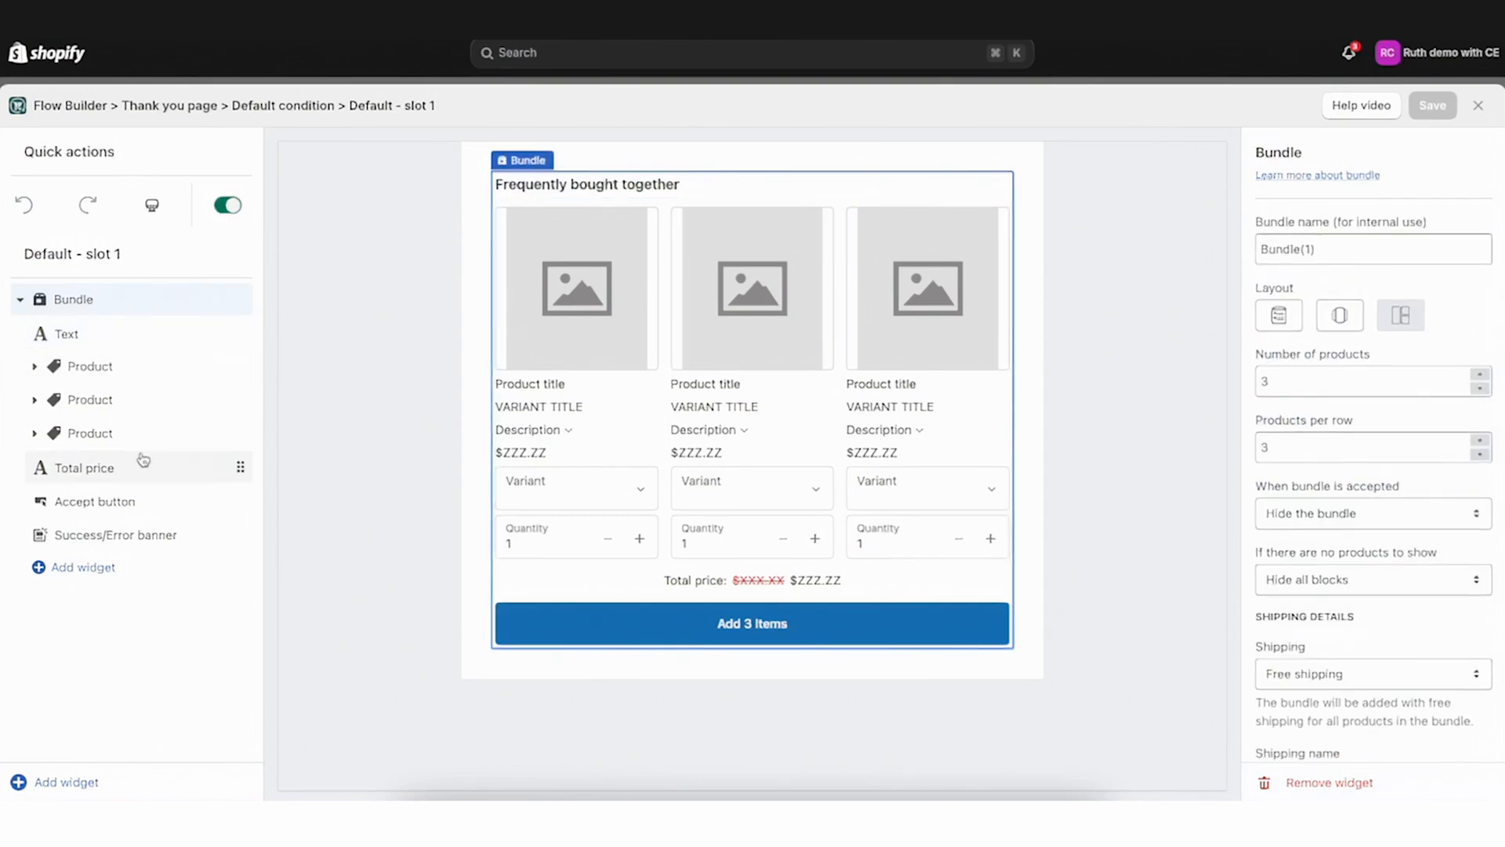
{"action": "triple_click", "coordinate": [1353, 255]}
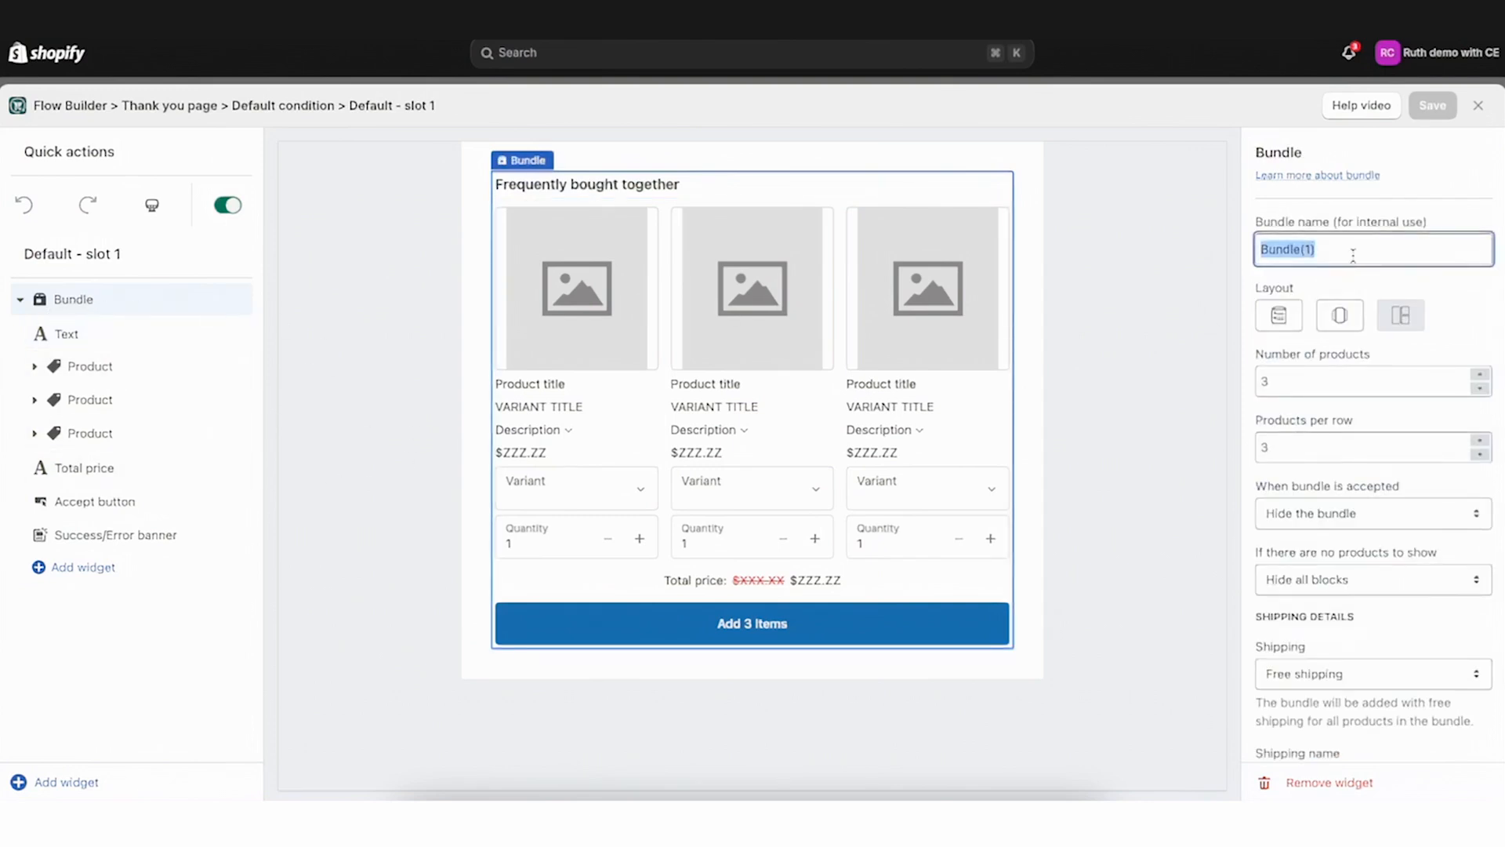
{"action": "left_click", "coordinate": [1350, 255]}
{"action": "key", "text": "BackSpace"}
{"action": "key", "text": "BackSpace"}
{"action": "key", "text": "BackSpace"}
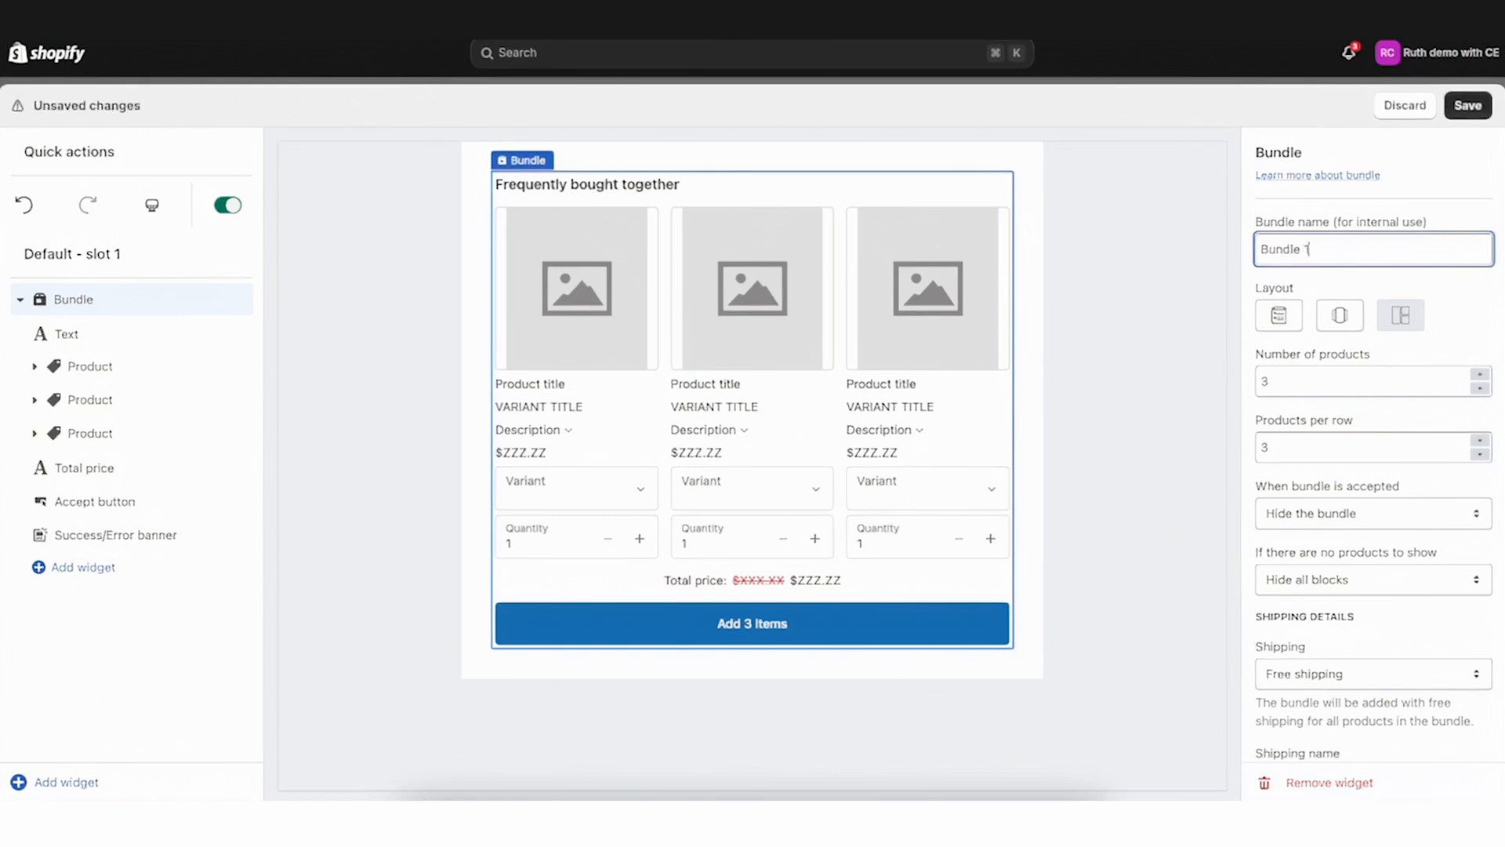
{"action": "left_click", "coordinate": [1458, 297]}
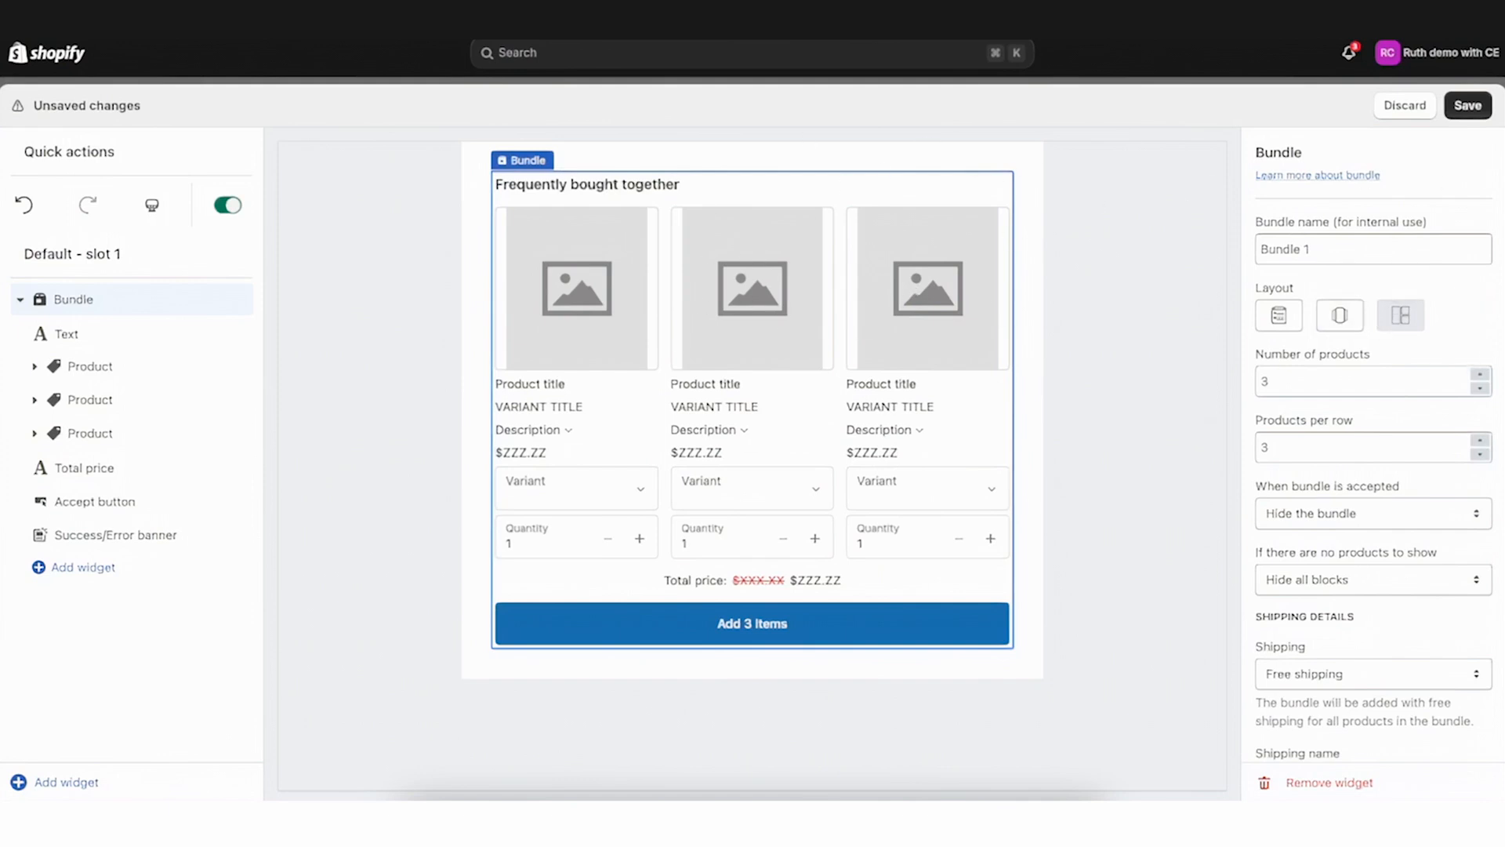
Compare the List layout and set the bundle's layout to Slider
{"action": "left_click", "coordinate": [1341, 316]}
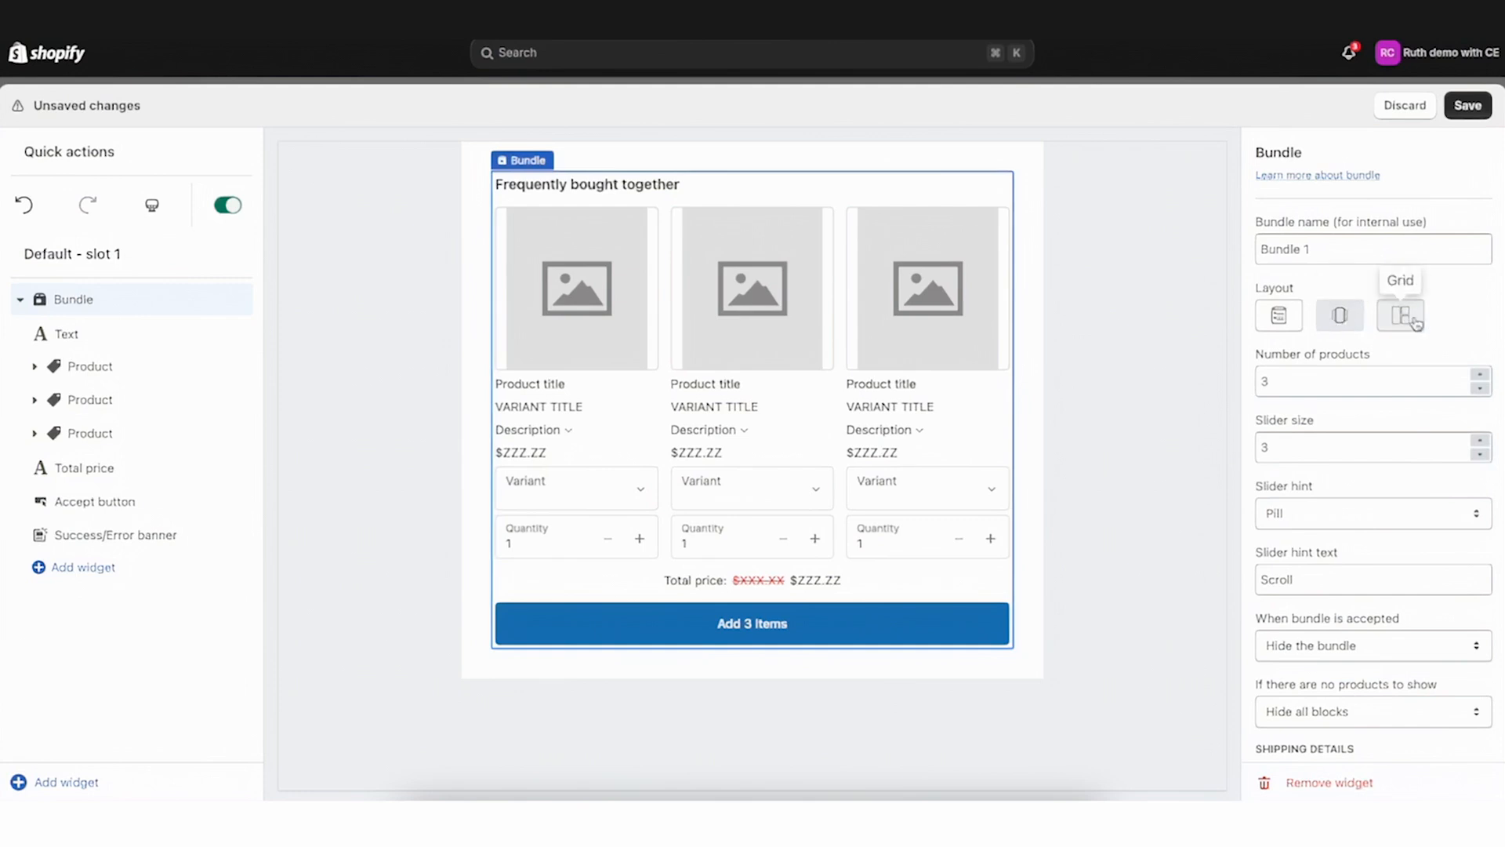
{"action": "left_click", "coordinate": [1269, 321]}
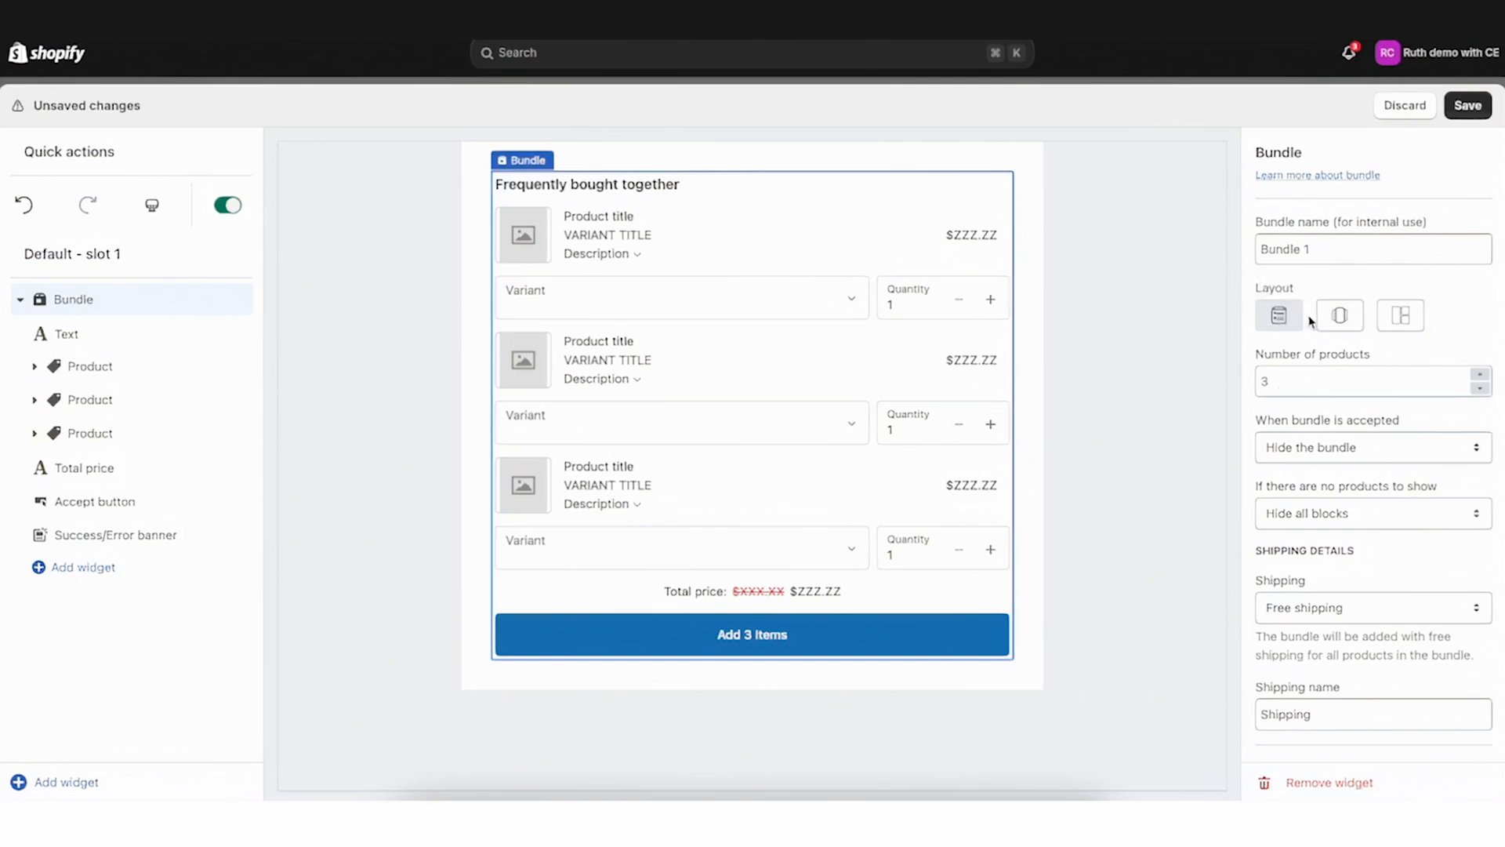
{"action": "left_click", "coordinate": [1341, 318]}
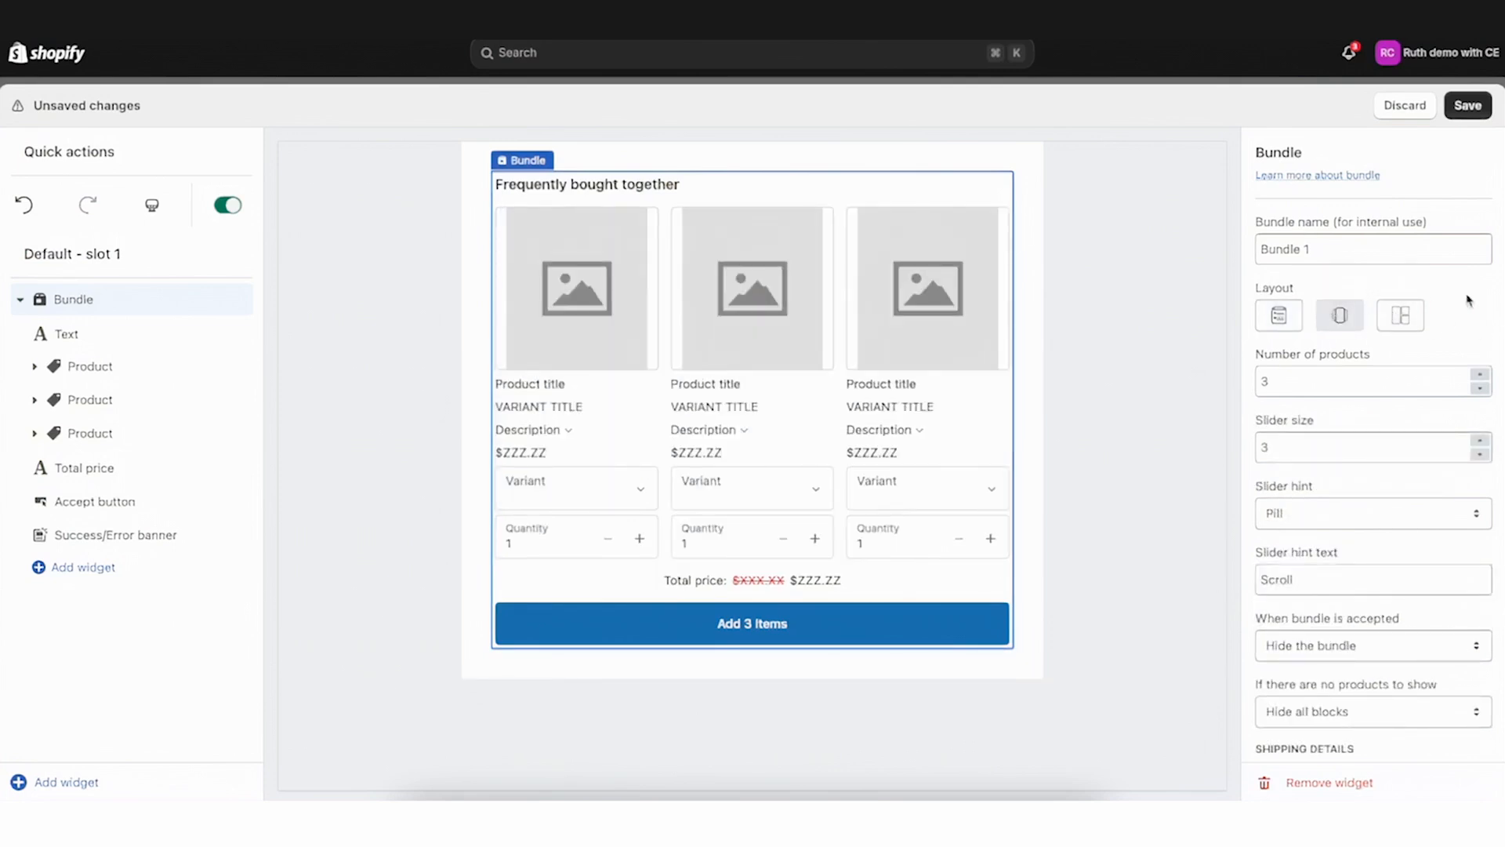
Increase the bundle's number of products to 5 and scroll through the slider preview
{"action": "left_click", "coordinate": [1480, 376]}
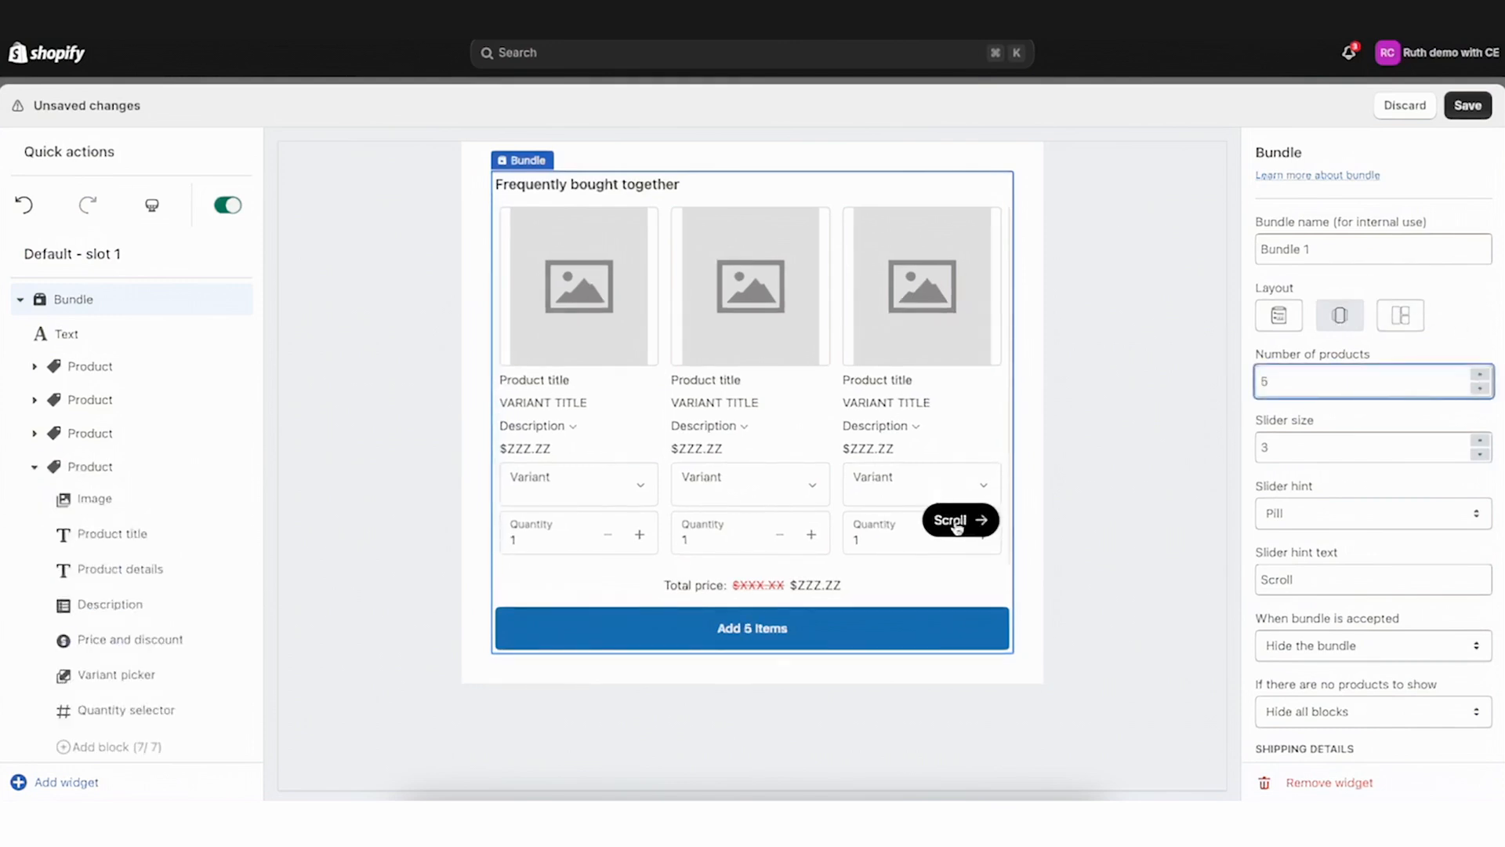
{"action": "scroll", "coordinate": [859, 480], "scroll_direction": "right", "scroll_amount": 4}
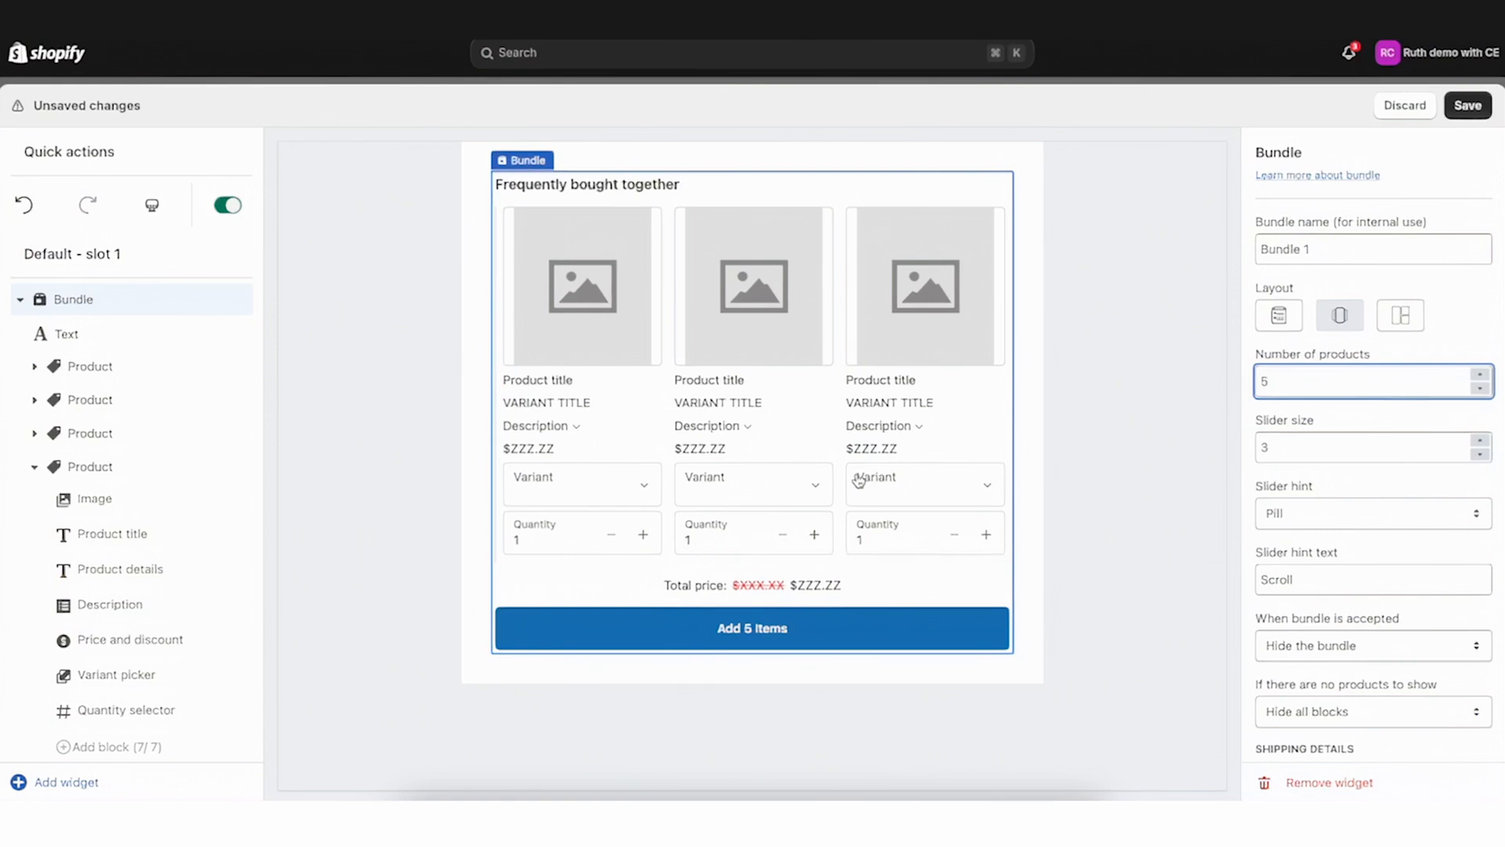
{"action": "scroll", "coordinate": [859, 481], "scroll_direction": "left", "scroll_amount": 4}
{"action": "scroll", "coordinate": [859, 480], "scroll_direction": "right", "scroll_amount": 4}
{"action": "scroll", "coordinate": [860, 480], "scroll_direction": "left", "scroll_amount": 4}
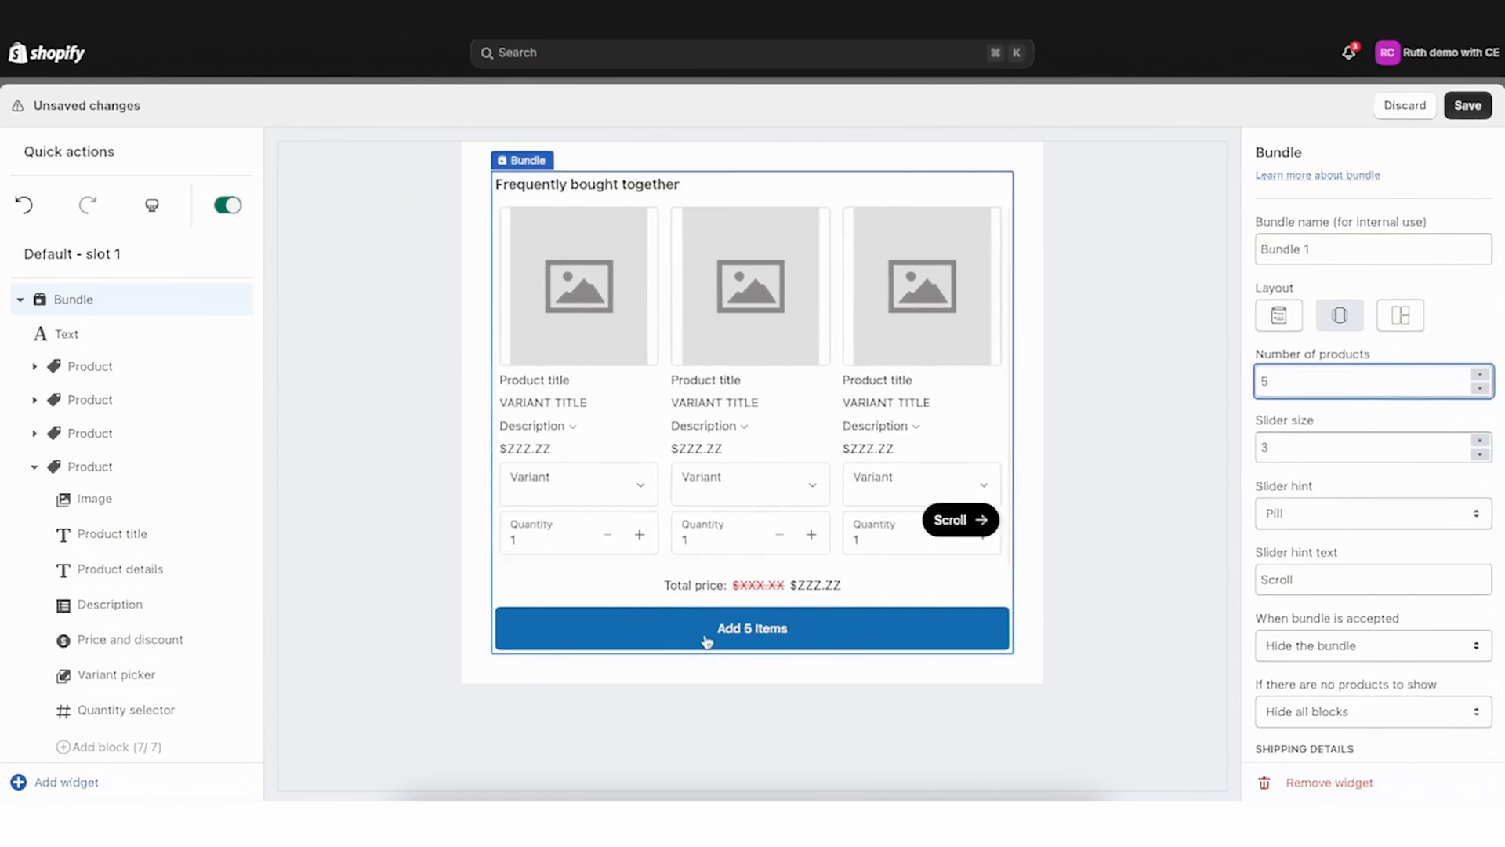
Reduce the slider size to 1 and scroll through the slider preview
{"action": "left_click", "coordinate": [1290, 453]}
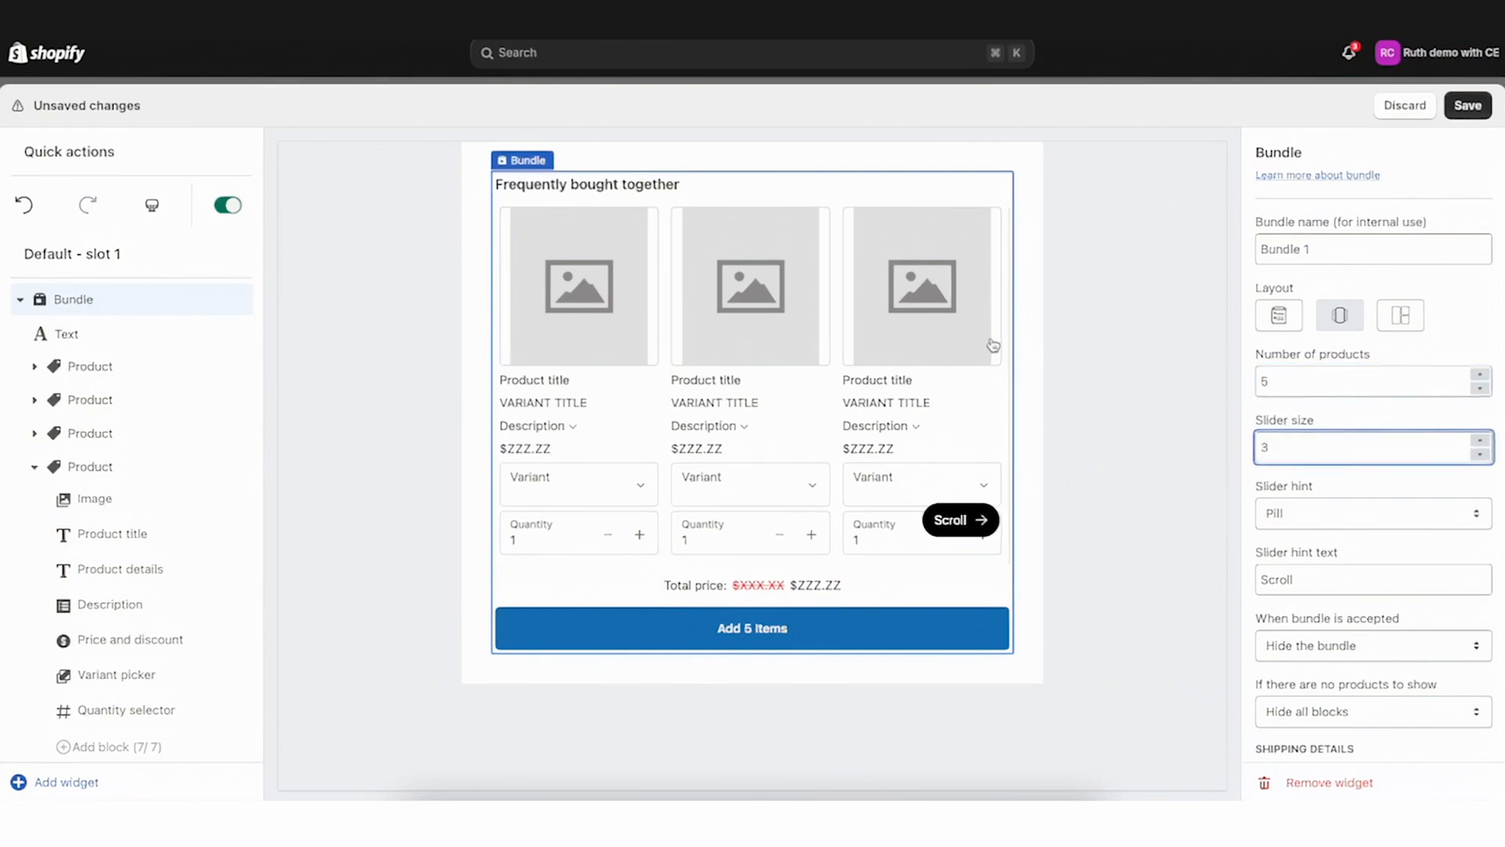
{"action": "scroll", "coordinate": [994, 364], "scroll_direction": "right", "scroll_amount": 3}
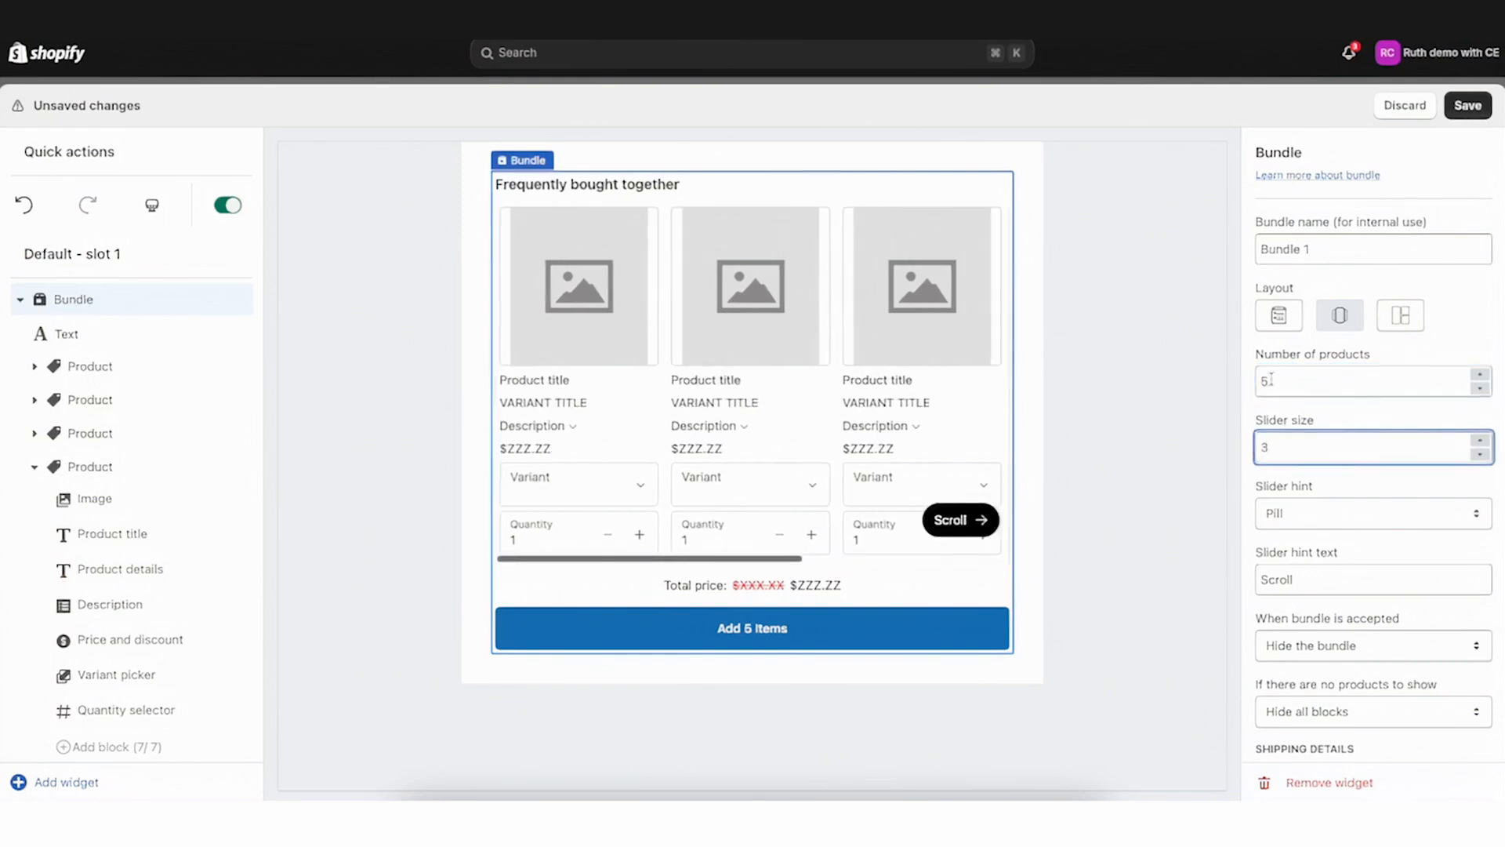
{"action": "left_click", "coordinate": [1480, 455]}
{"action": "left_click", "coordinate": [1480, 455]}
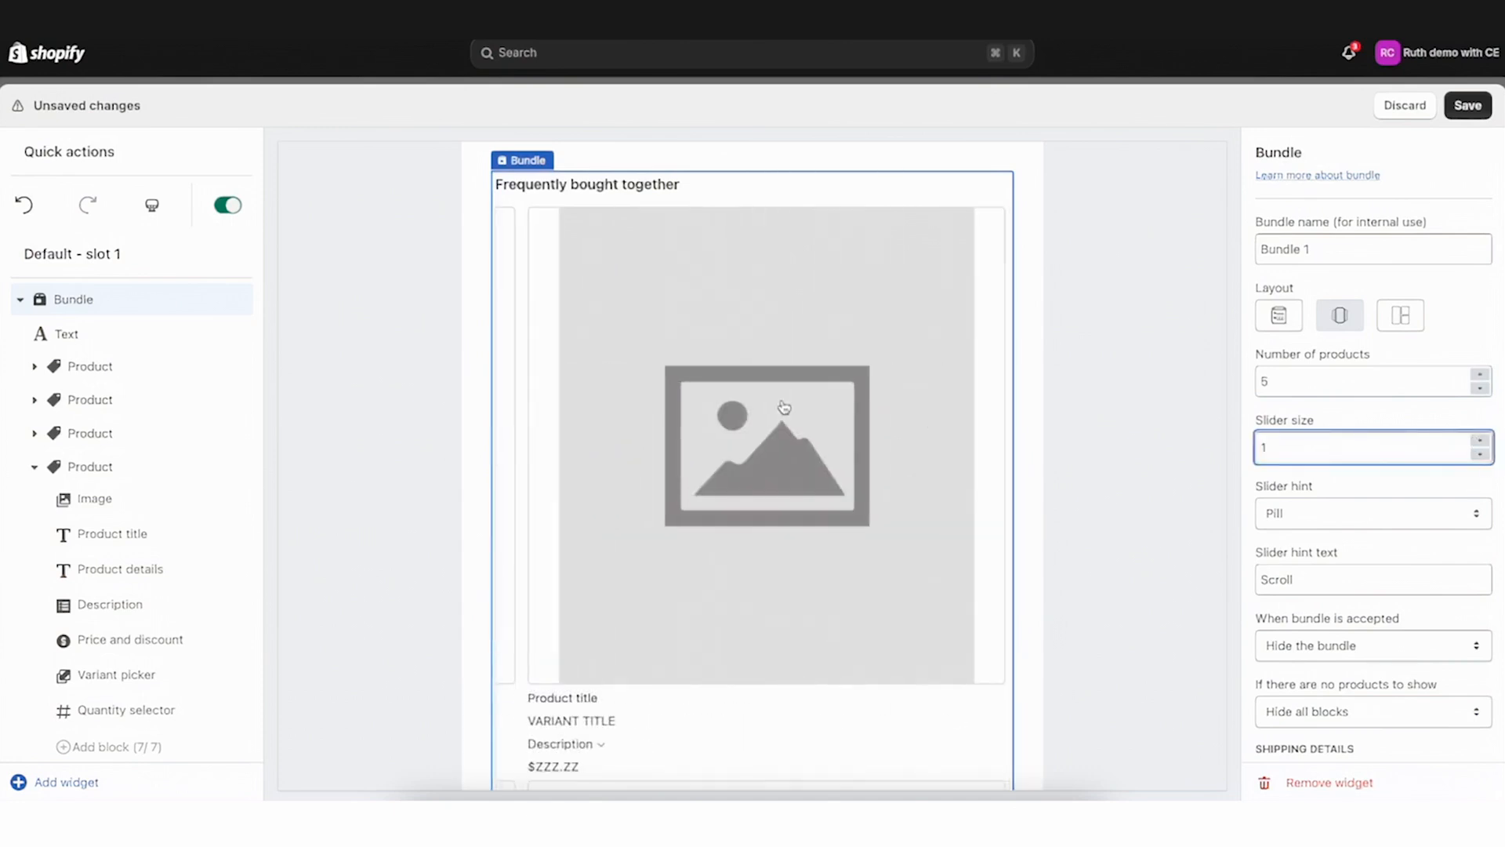
{"action": "scroll", "coordinate": [784, 407], "scroll_direction": "left", "scroll_amount": 5}
{"action": "scroll", "coordinate": [934, 411], "scroll_direction": "right", "scroll_amount": 1}
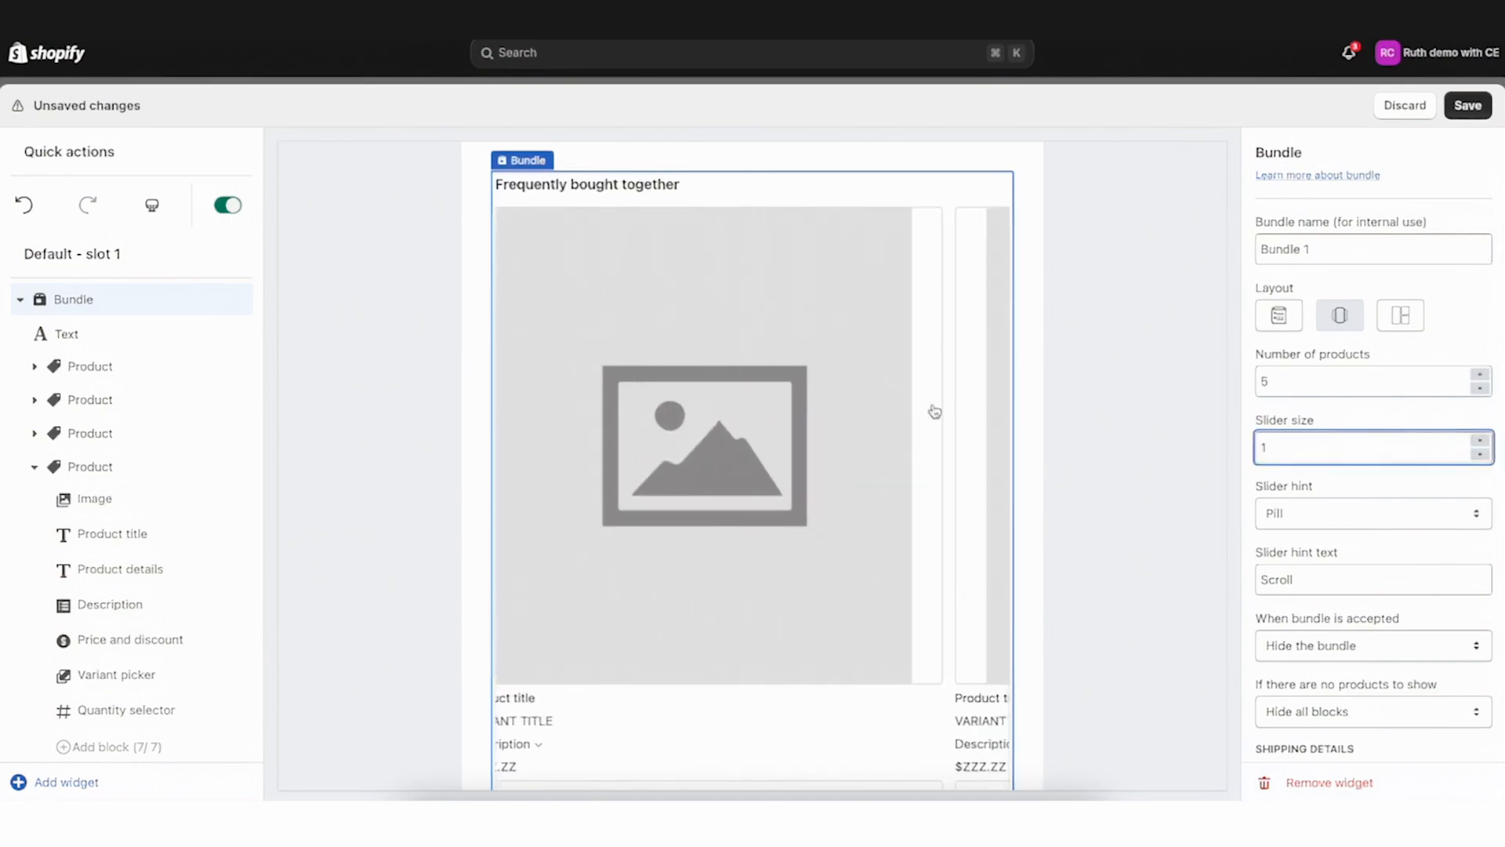
{"action": "scroll", "coordinate": [934, 412], "scroll_direction": "right", "scroll_amount": 5}
{"action": "scroll", "coordinate": [935, 411], "scroll_direction": "right", "scroll_amount": 5}
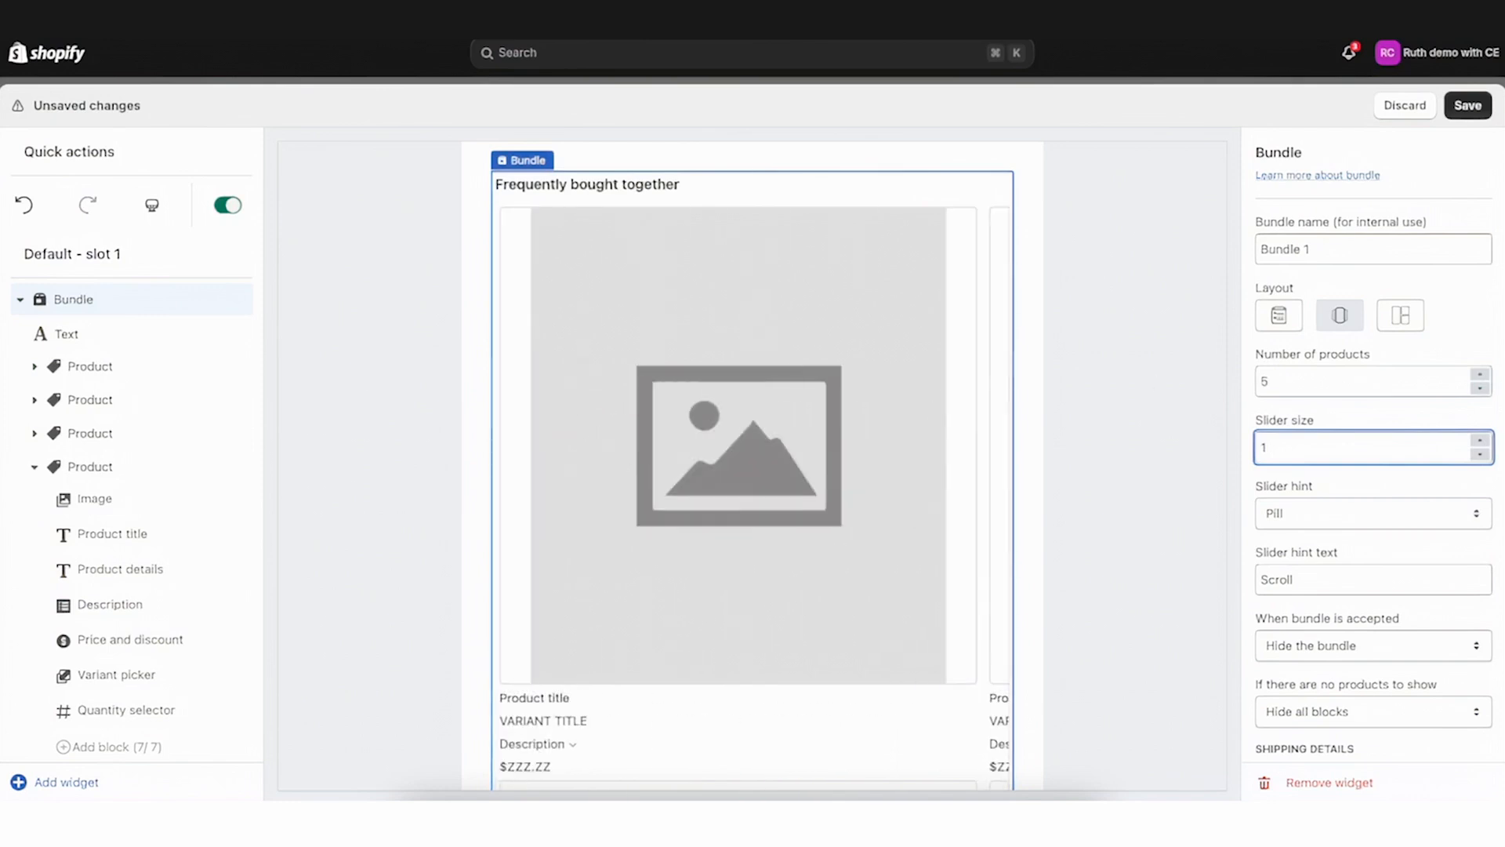
Step the slider size through 2 and 4 and set it back to 3
{"action": "left_click", "coordinate": [1480, 440]}
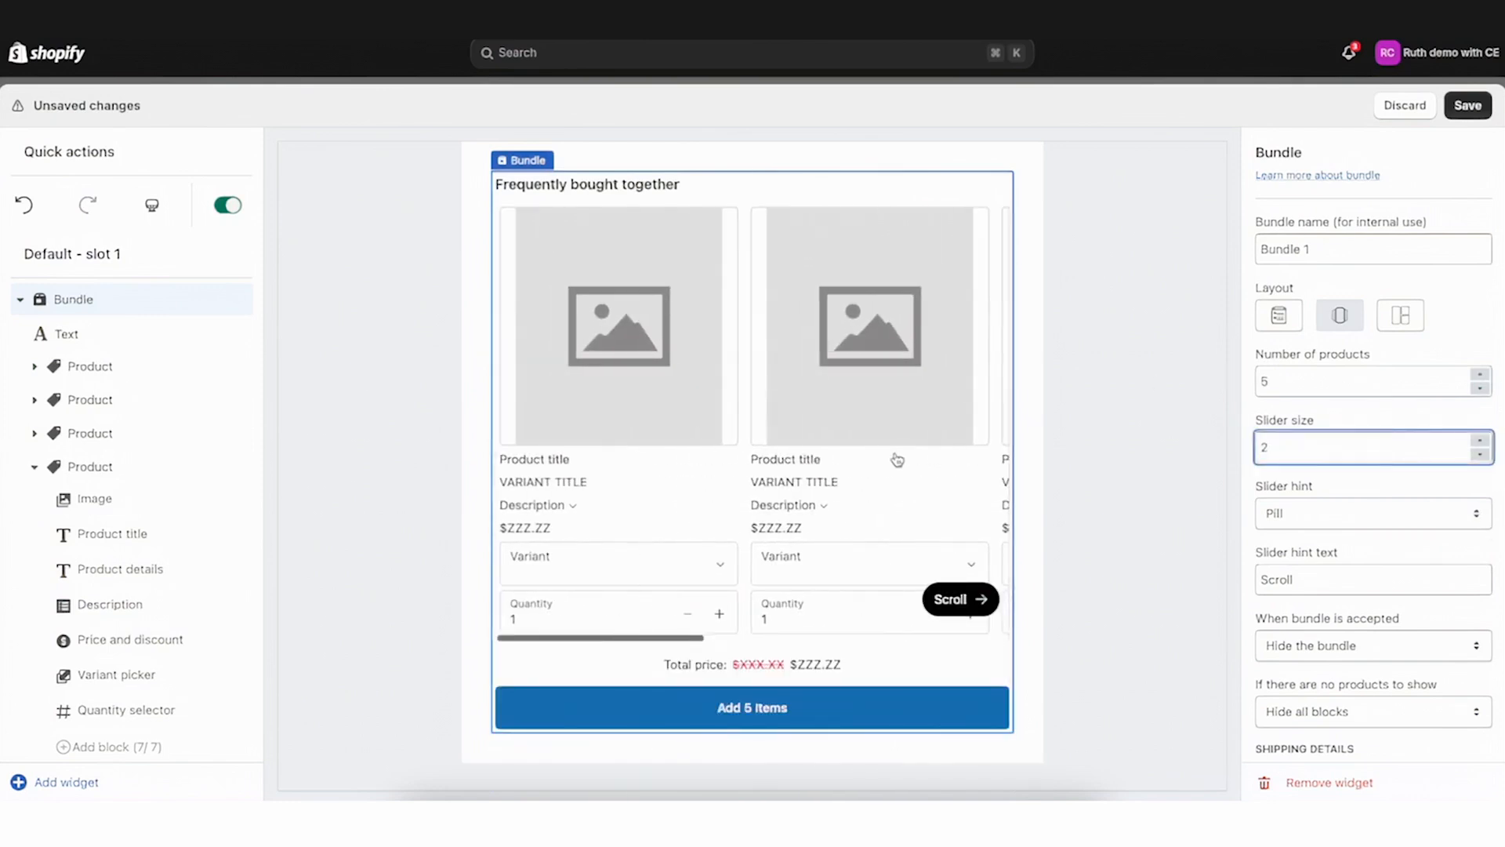
{"action": "left_click", "coordinate": [1481, 440]}
{"action": "left_click", "coordinate": [1480, 442]}
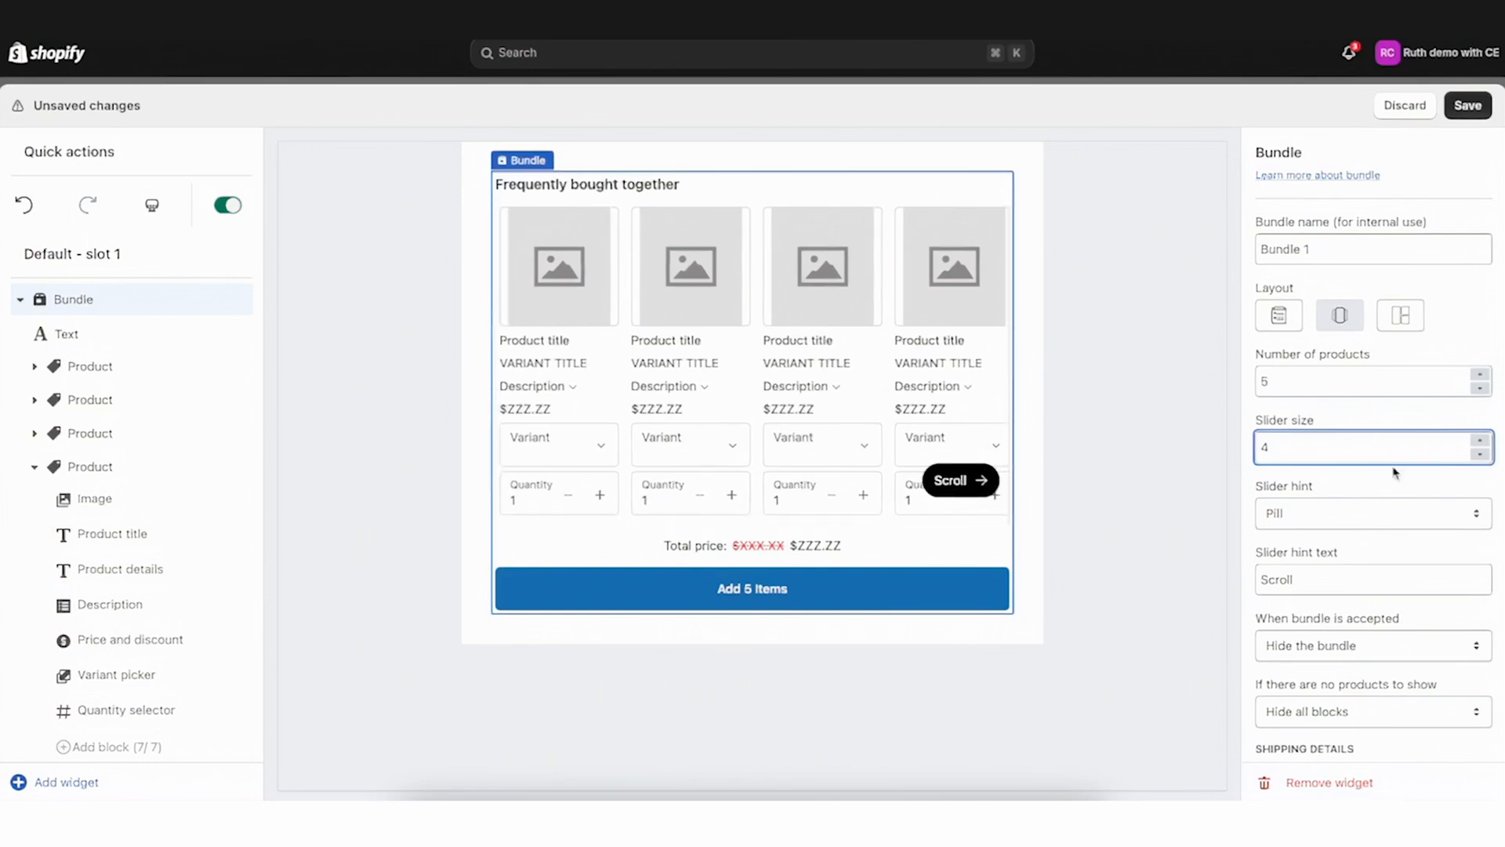
{"action": "left_click", "coordinate": [1480, 454]}
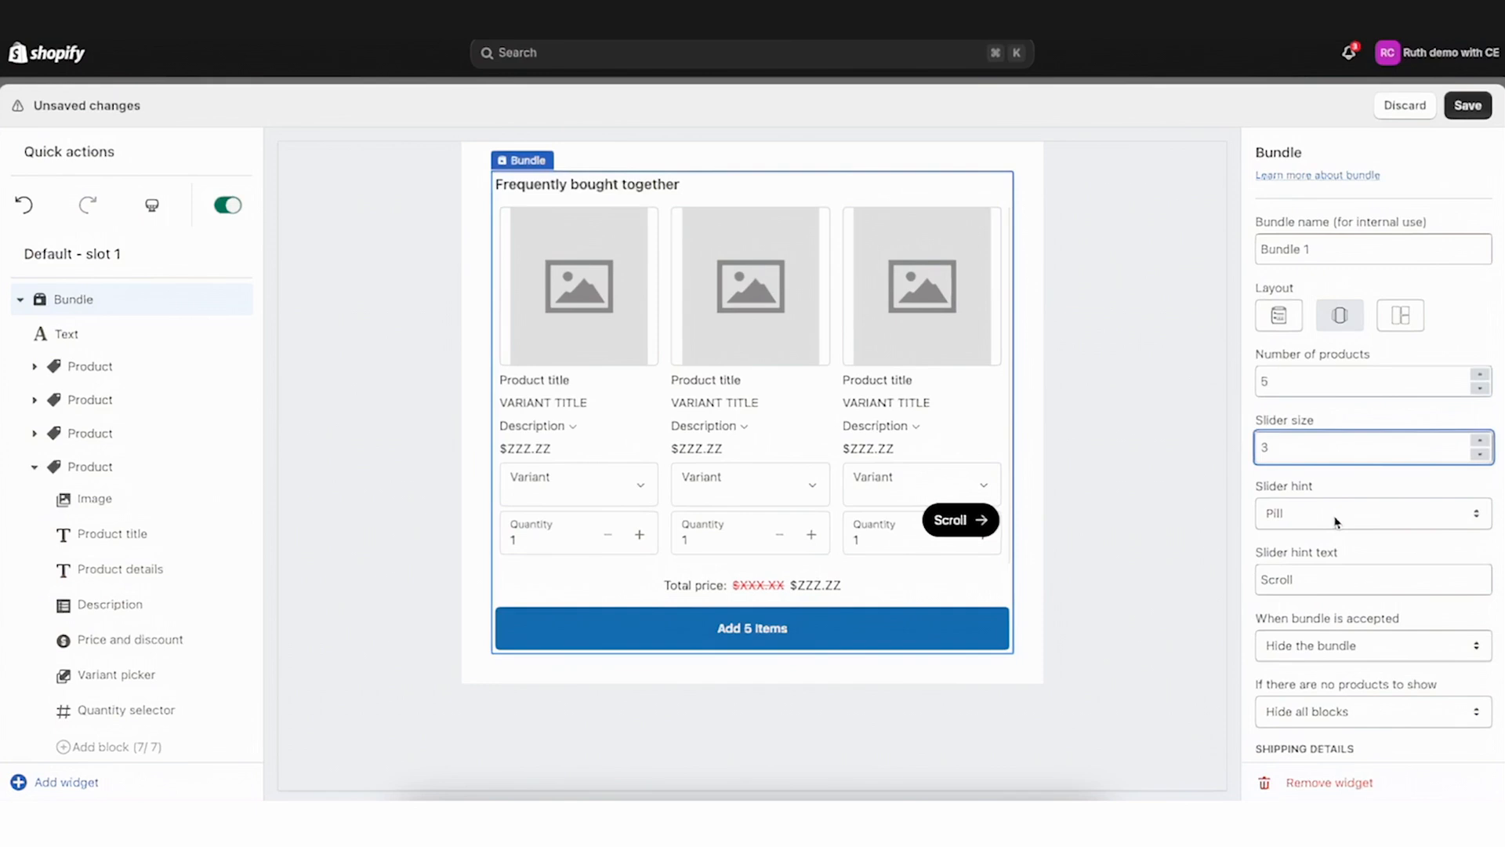
Set the slider hint to Shadow and scroll the slider preview
{"action": "left_click", "coordinate": [1336, 522]}
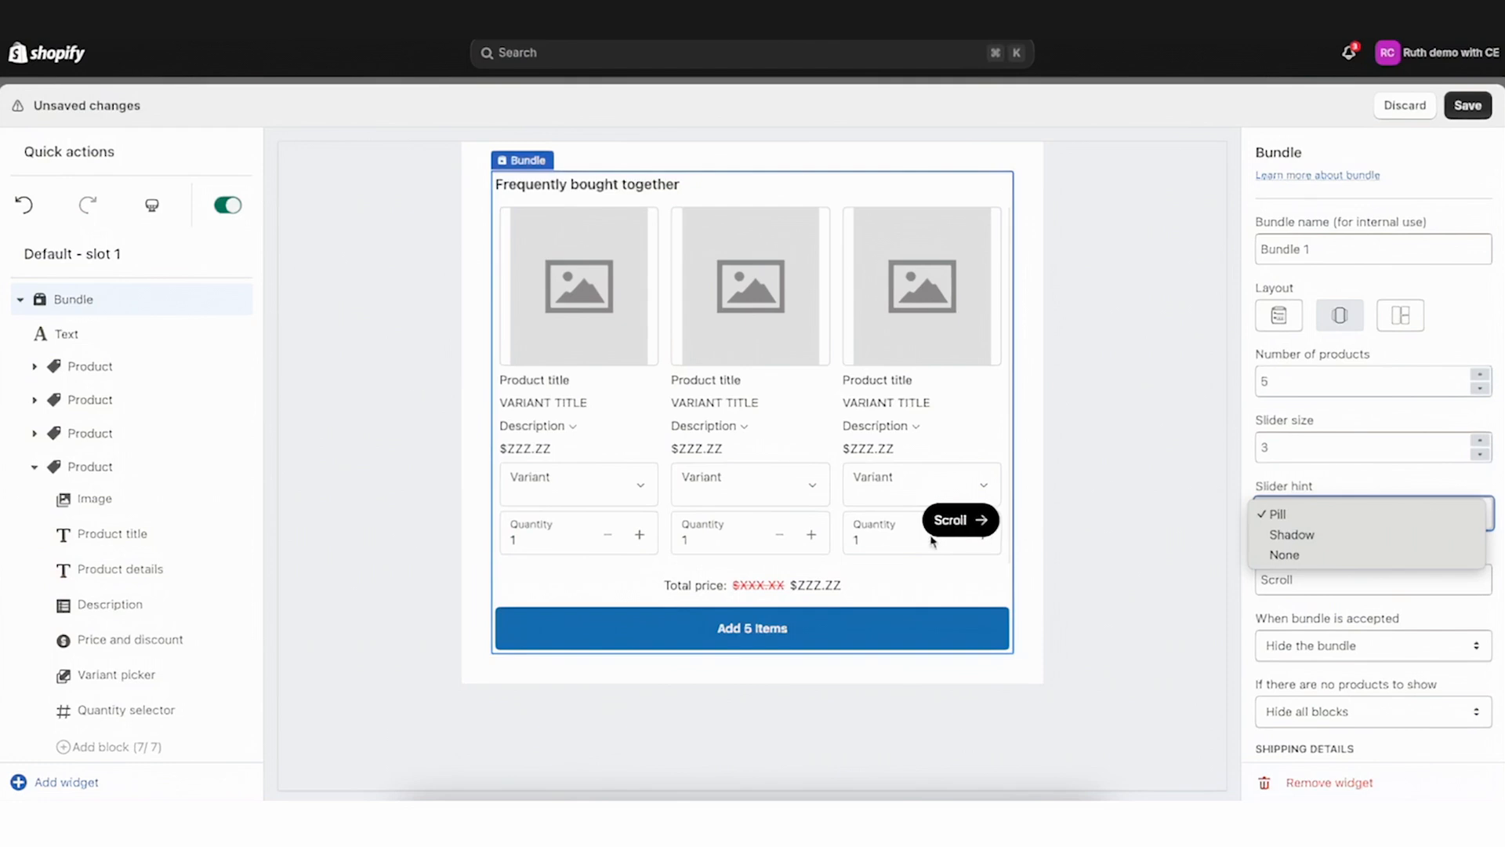
{"action": "left_click", "coordinate": [1337, 538]}
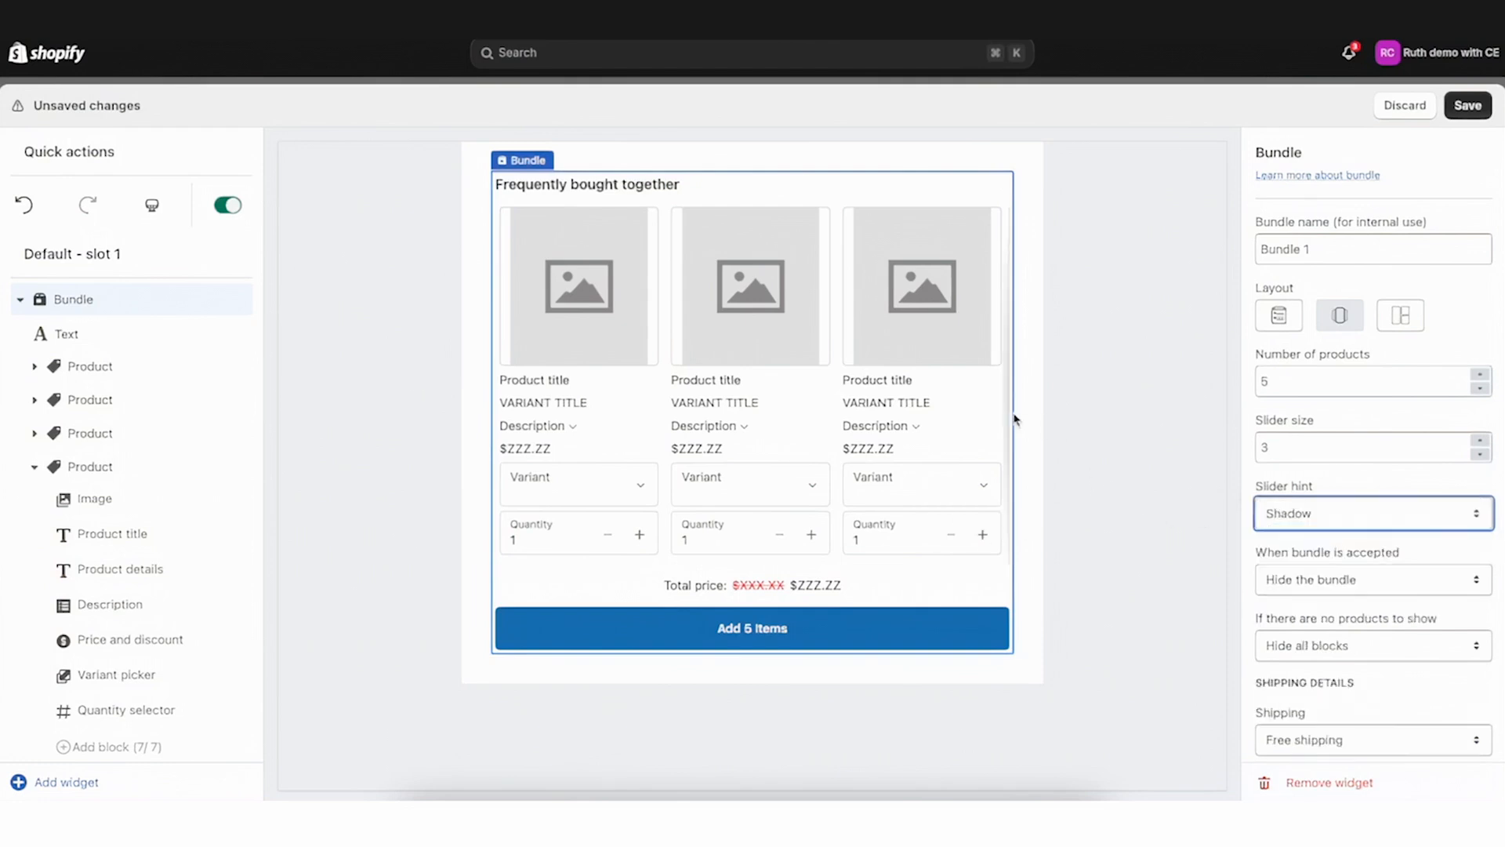
{"action": "scroll", "coordinate": [1008, 416], "scroll_direction": "right", "scroll_amount": 3}
{"action": "scroll", "coordinate": [1007, 417], "scroll_direction": "left", "scroll_amount": 4}
Try the None slider hint, scroll the preview, and set the slider hint back to Pill
{"action": "left_click", "coordinate": [1346, 514]}
{"action": "left_click", "coordinate": [1350, 534]}
{"action": "scroll", "coordinate": [1004, 426], "scroll_direction": "right", "scroll_amount": 4}
{"action": "scroll", "coordinate": [1004, 426], "scroll_direction": "left", "scroll_amount": 4}
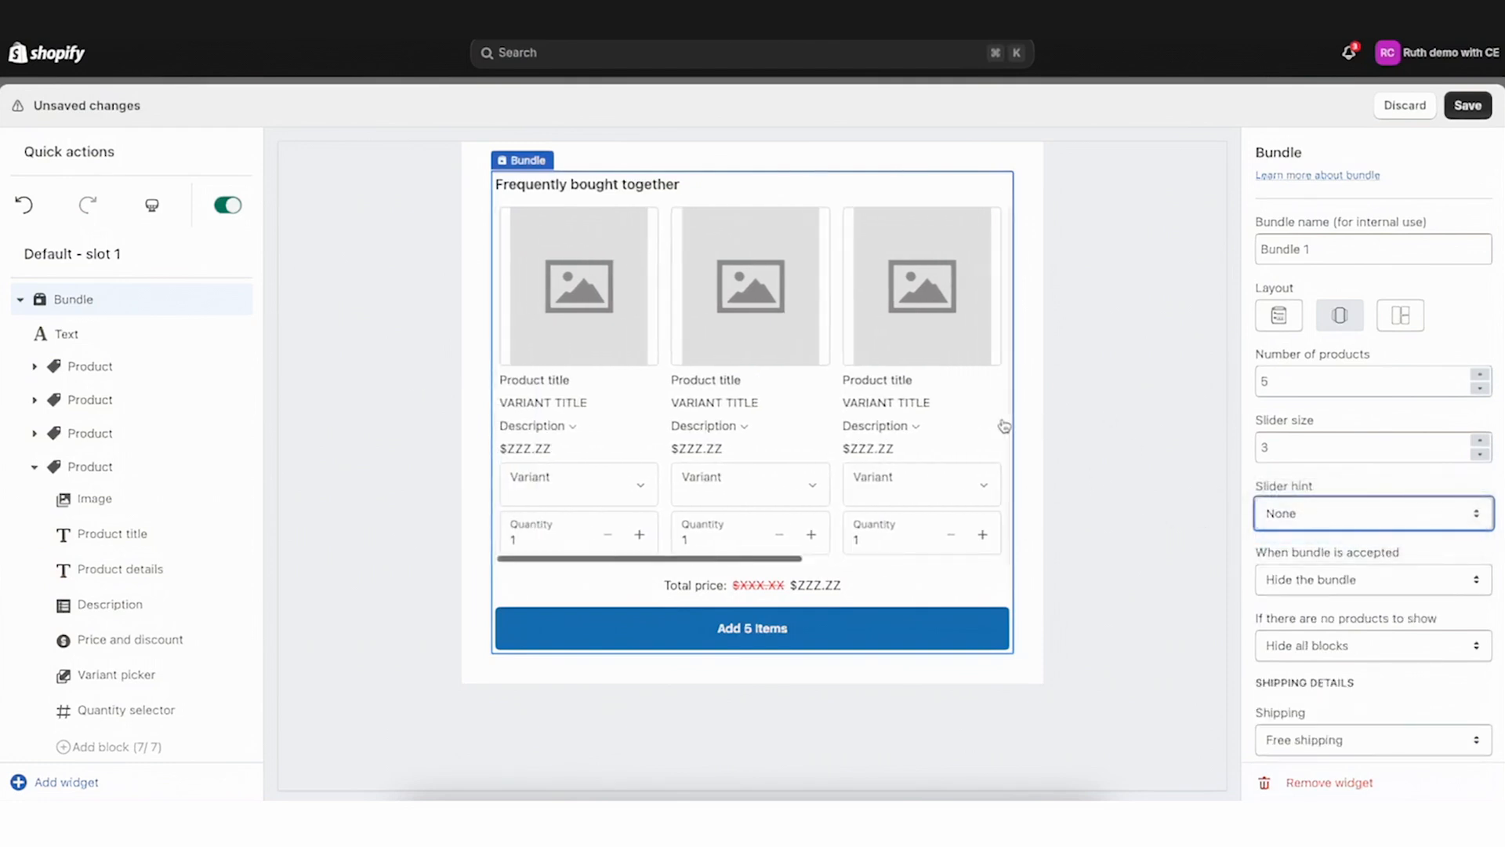
{"action": "scroll", "coordinate": [872, 417], "scroll_direction": "right", "scroll_amount": 4}
{"action": "left_click", "coordinate": [1366, 513]}
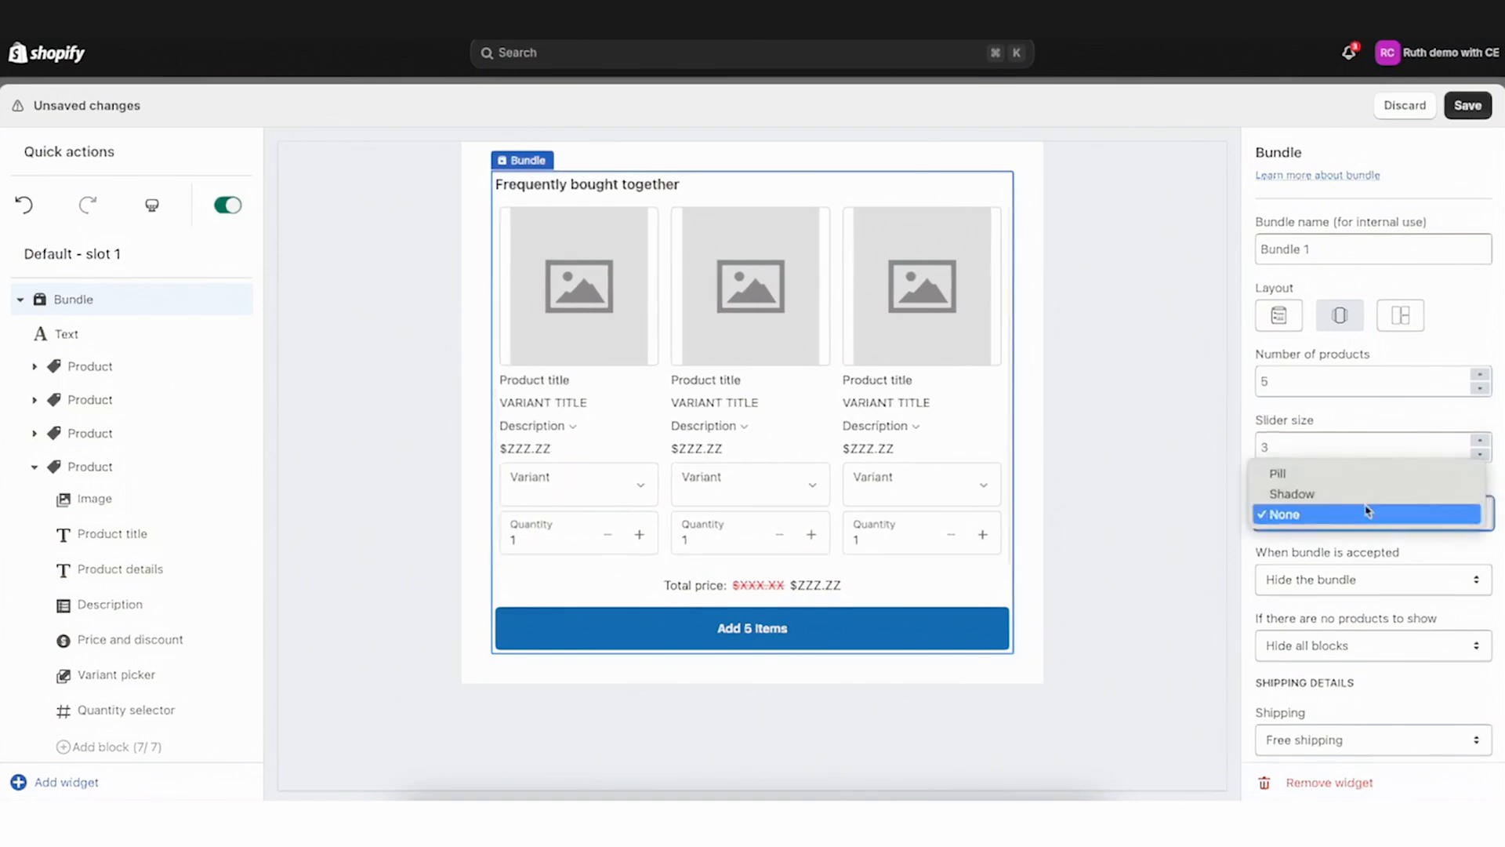
{"action": "left_click", "coordinate": [1323, 473]}
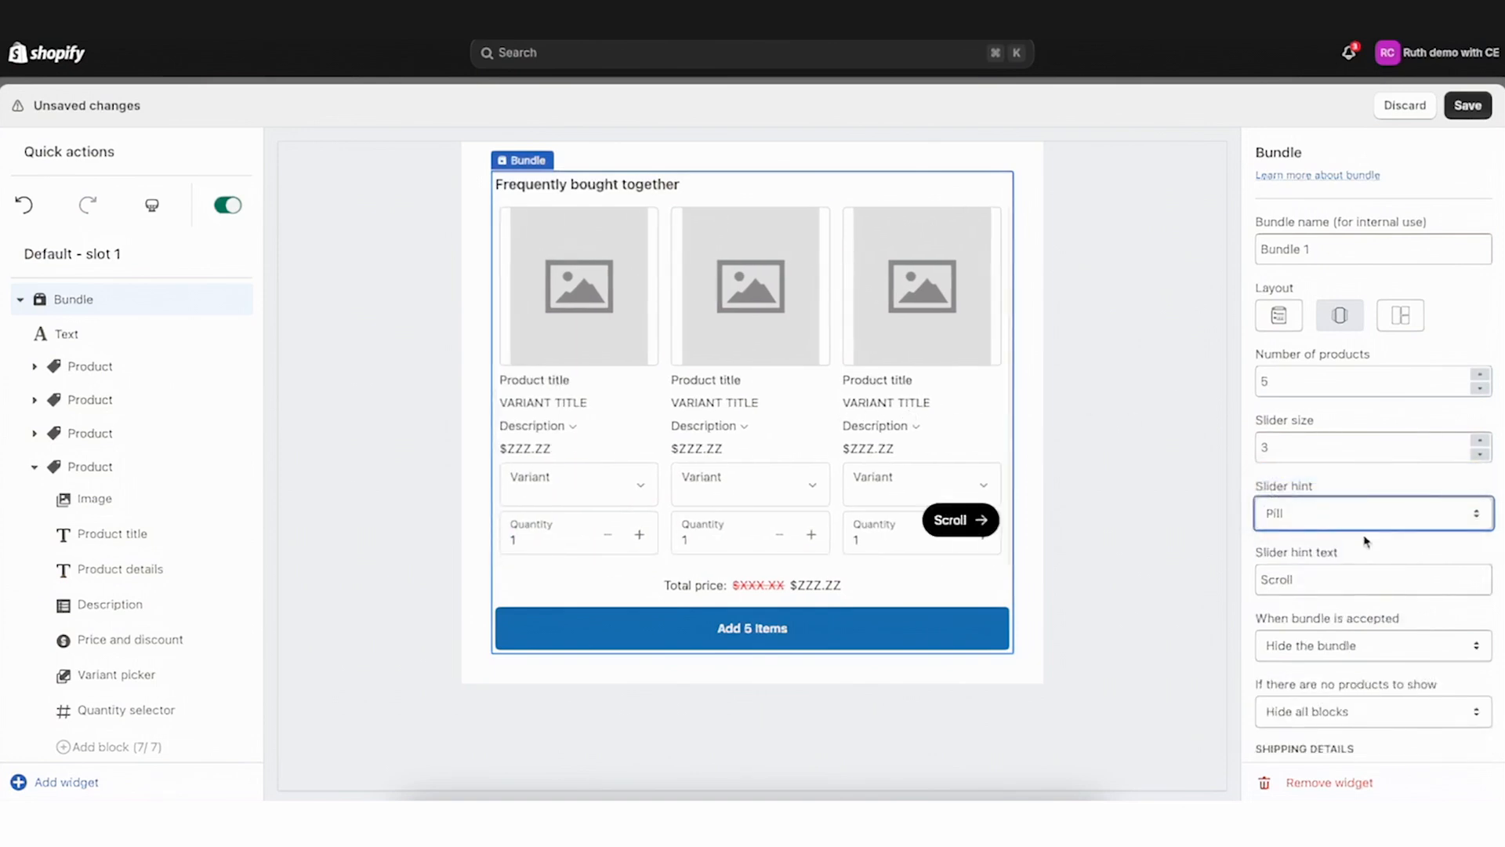
Select the slider hint text and point out the Scroll pill in the preview
{"action": "left_click_drag", "start_coordinate": [1366, 541], "coordinate": [1274, 530]}
{"action": "double_click", "coordinate": [1331, 588]}
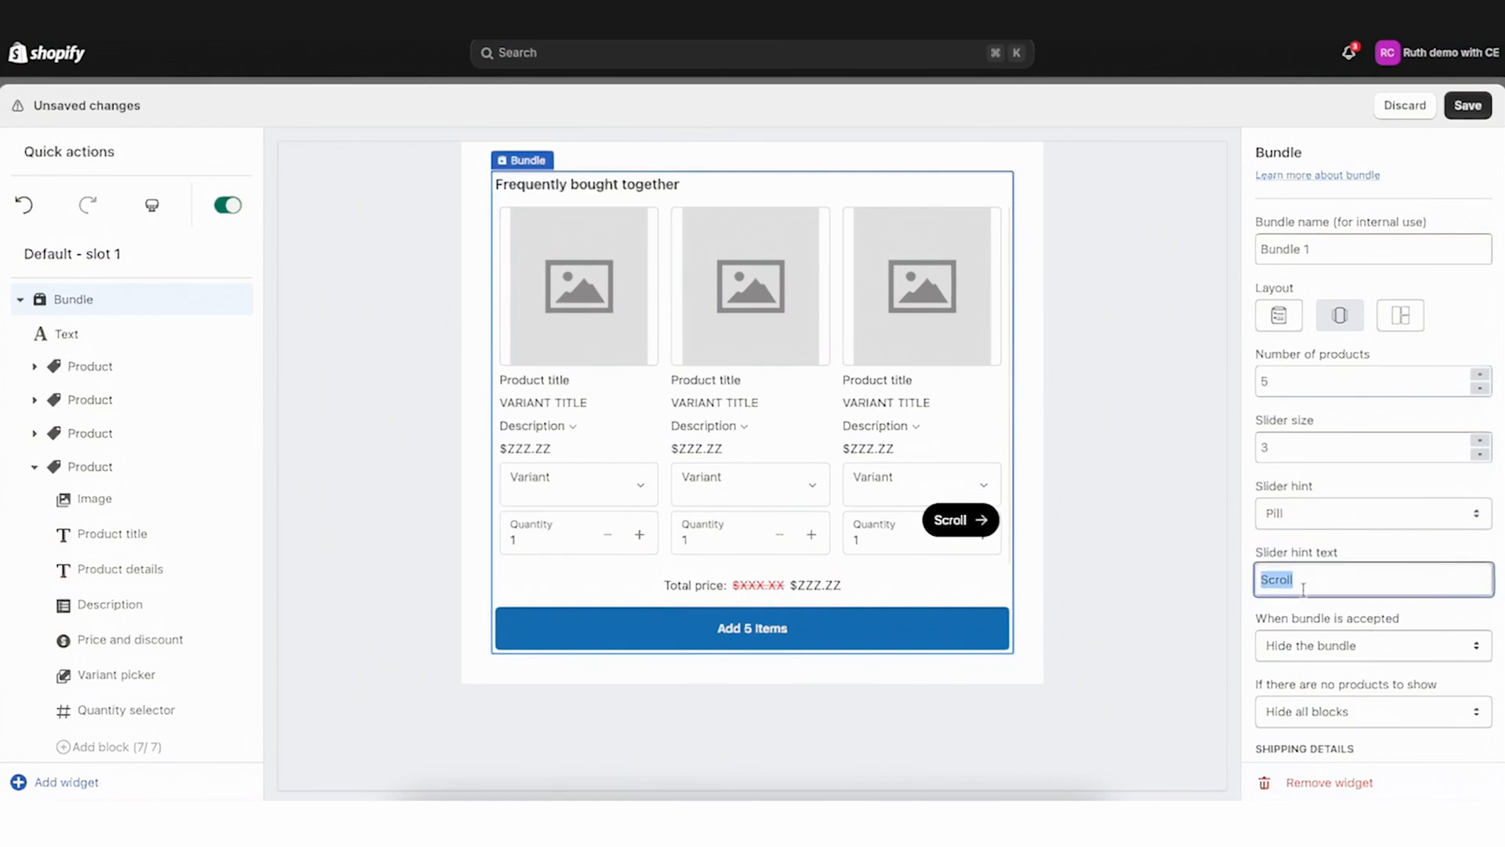
{"action": "left_click", "coordinate": [983, 522]}
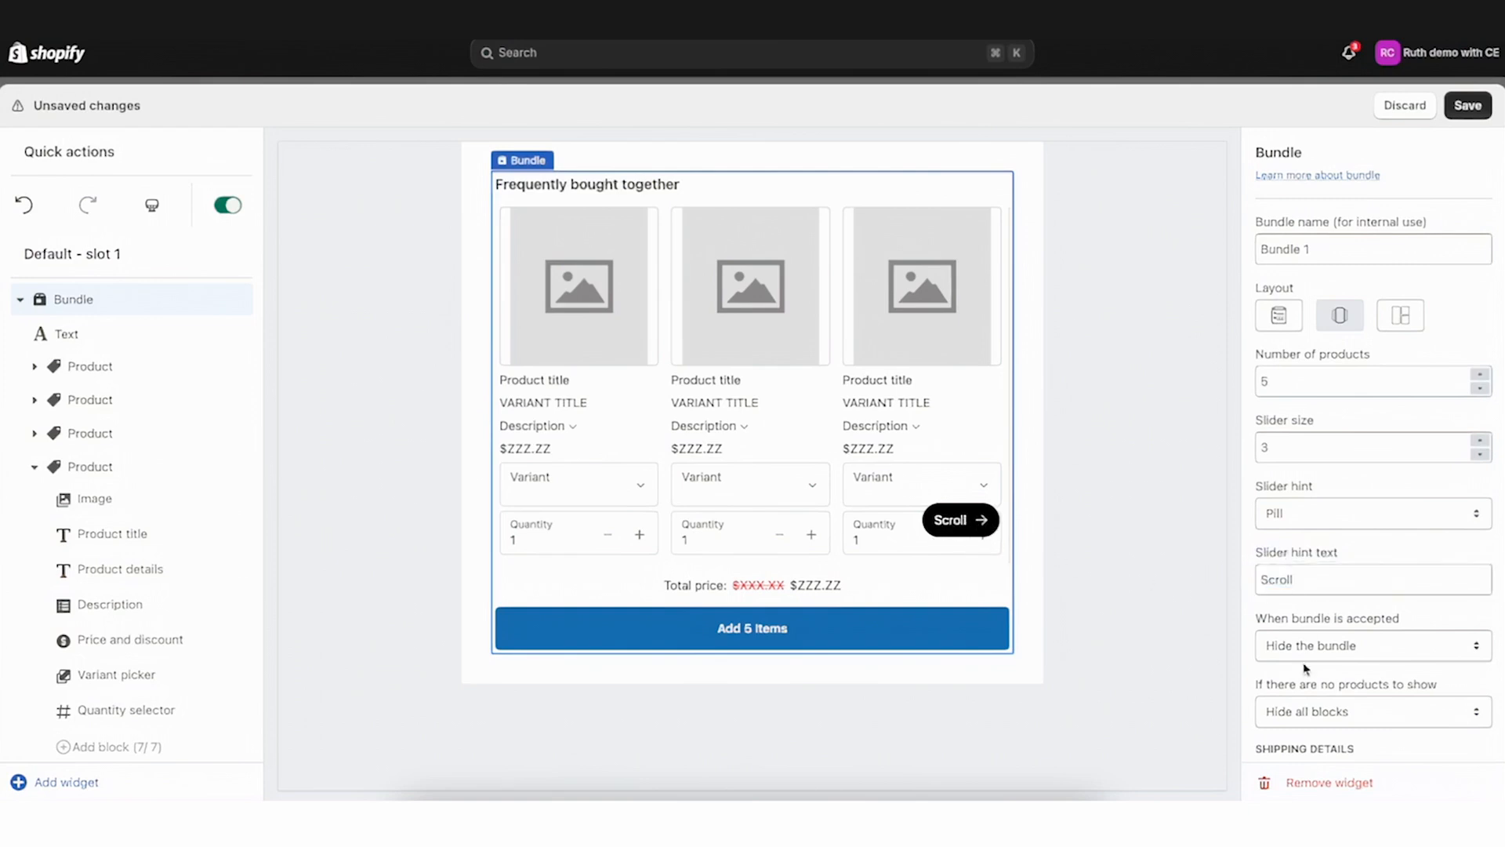
Switch the bundle layout to Grid and step products per row down to 2 and up to 4
{"action": "left_click", "coordinate": [1409, 316]}
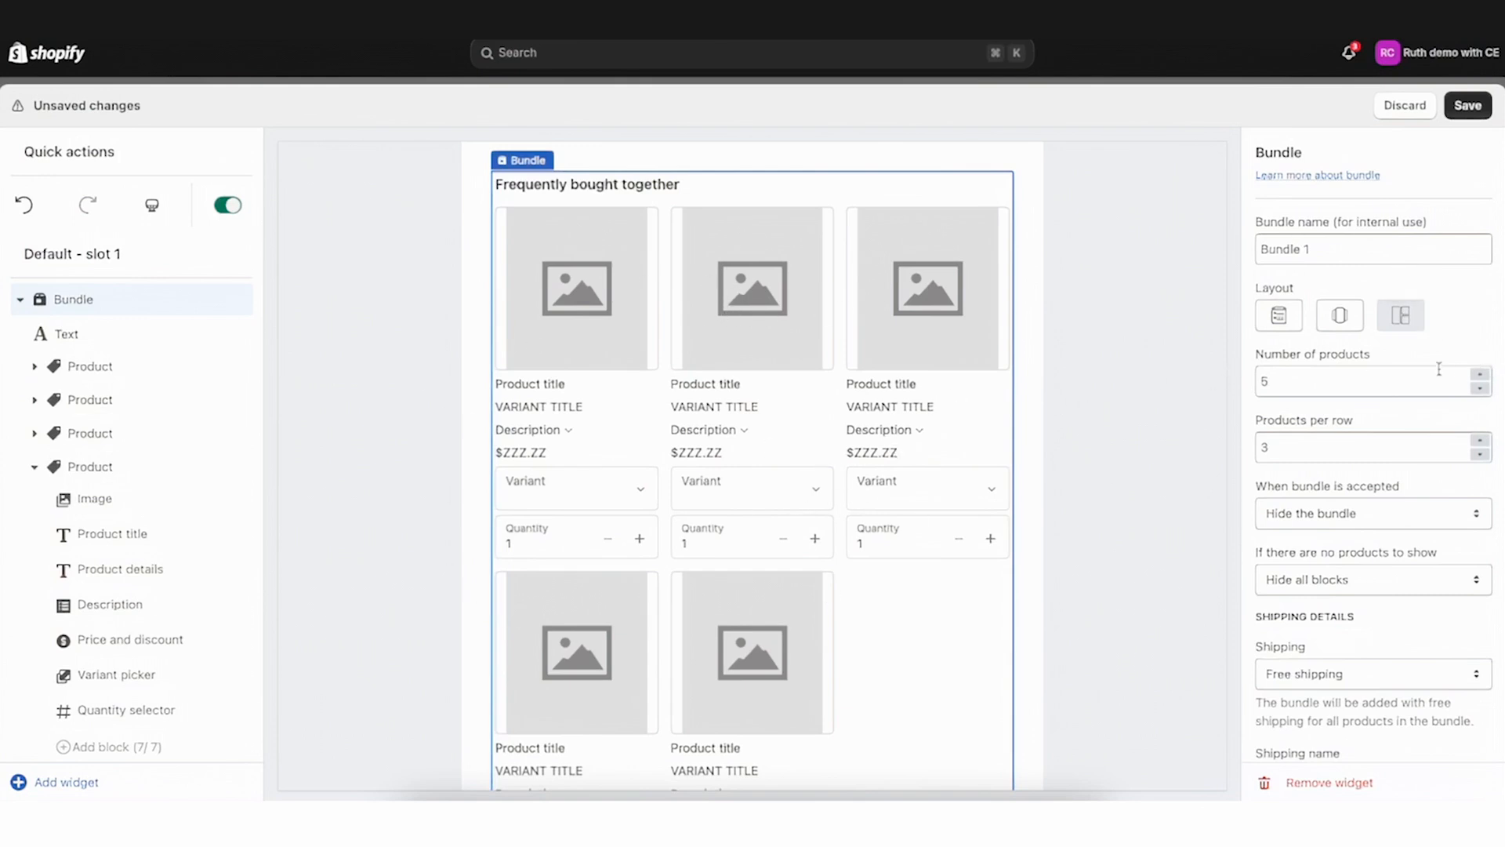
{"action": "left_click", "coordinate": [1265, 379]}
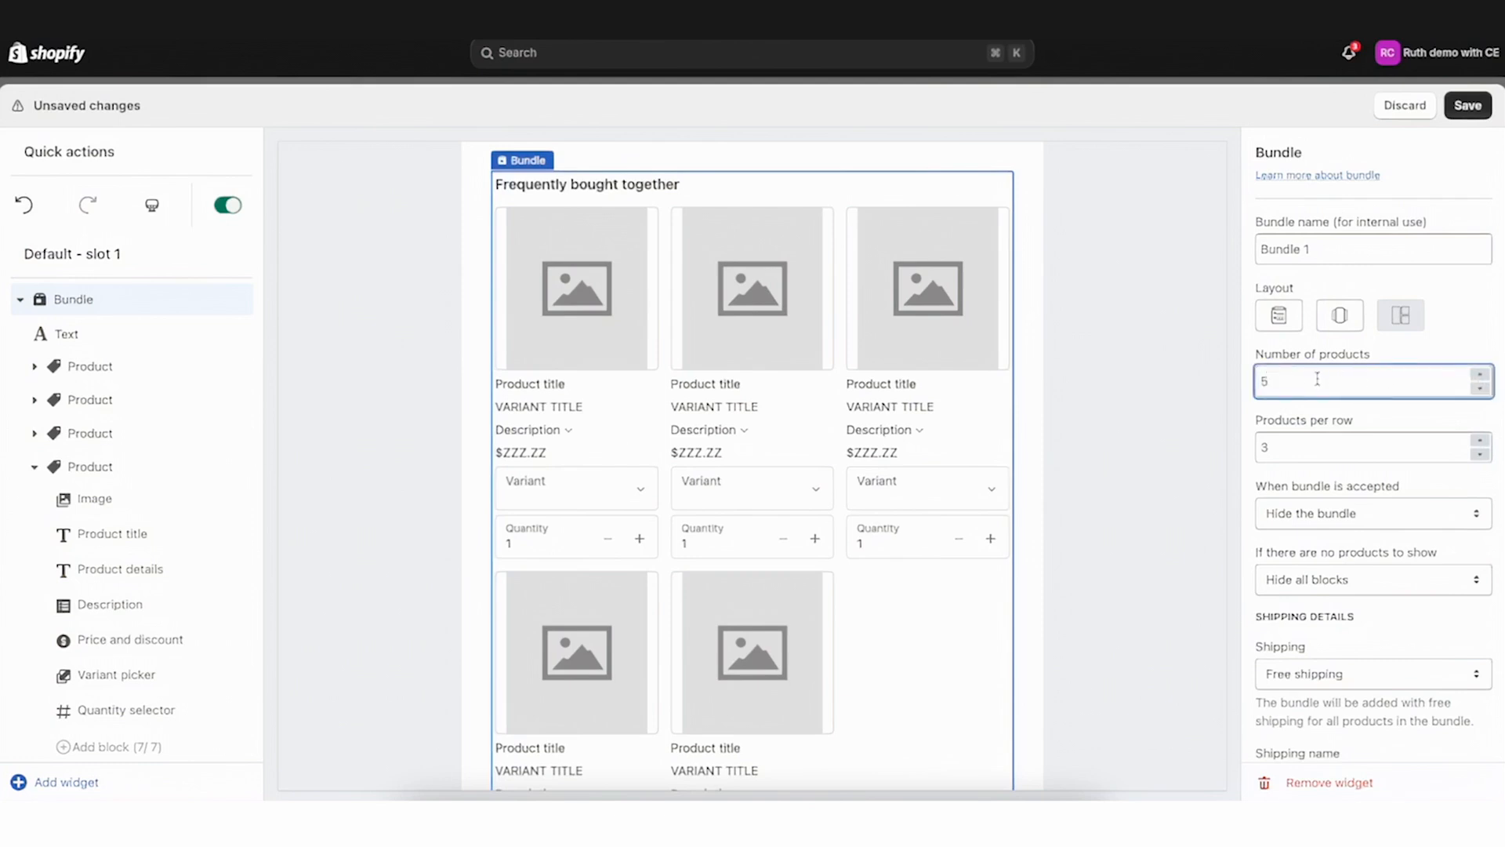
{"action": "left_click", "coordinate": [1455, 453]}
{"action": "left_click", "coordinate": [1480, 455]}
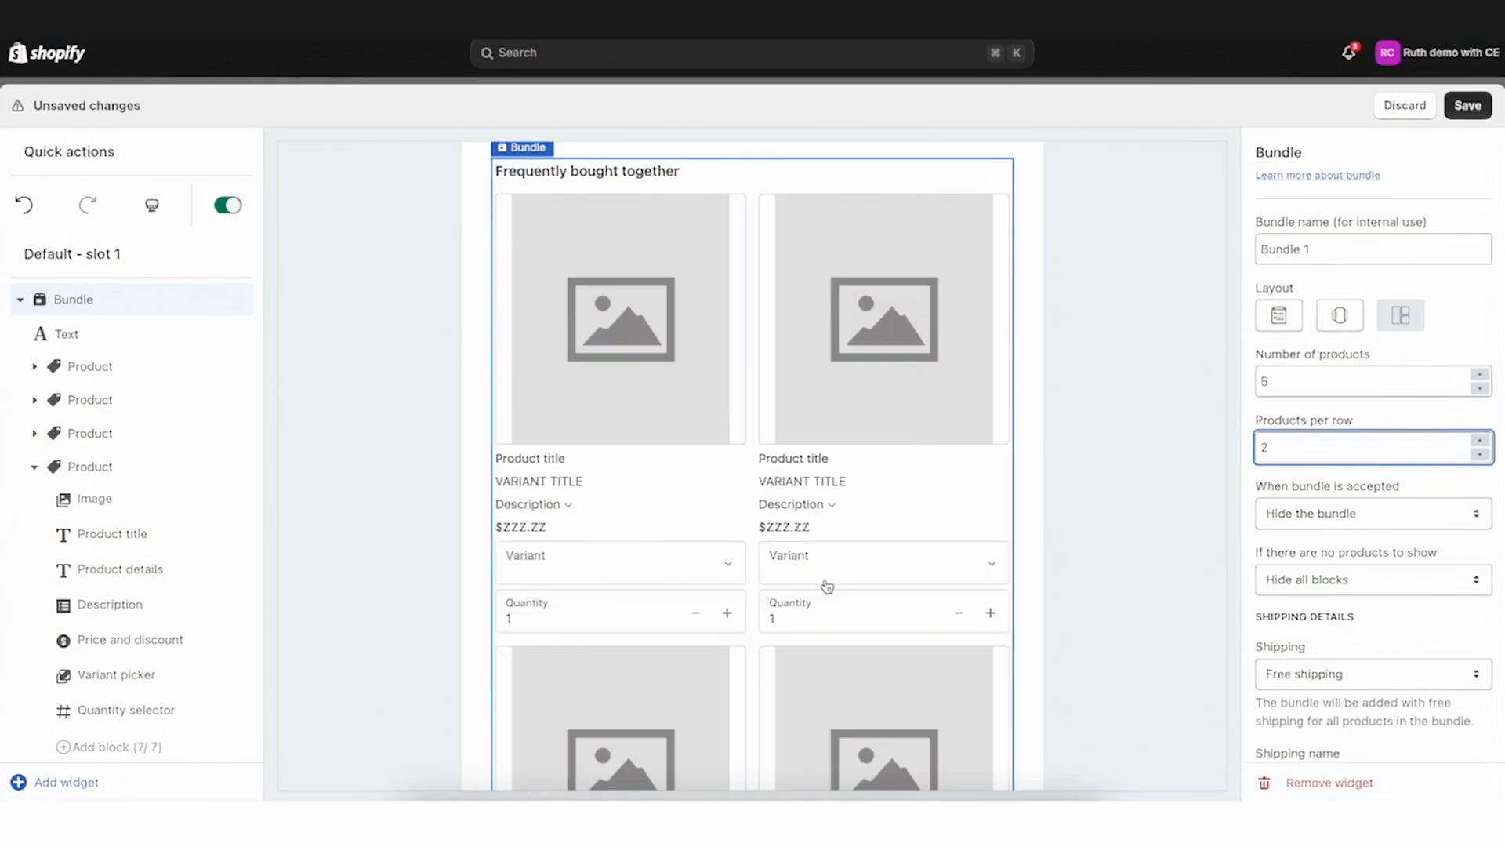
{"action": "left_click", "coordinate": [1482, 441]}
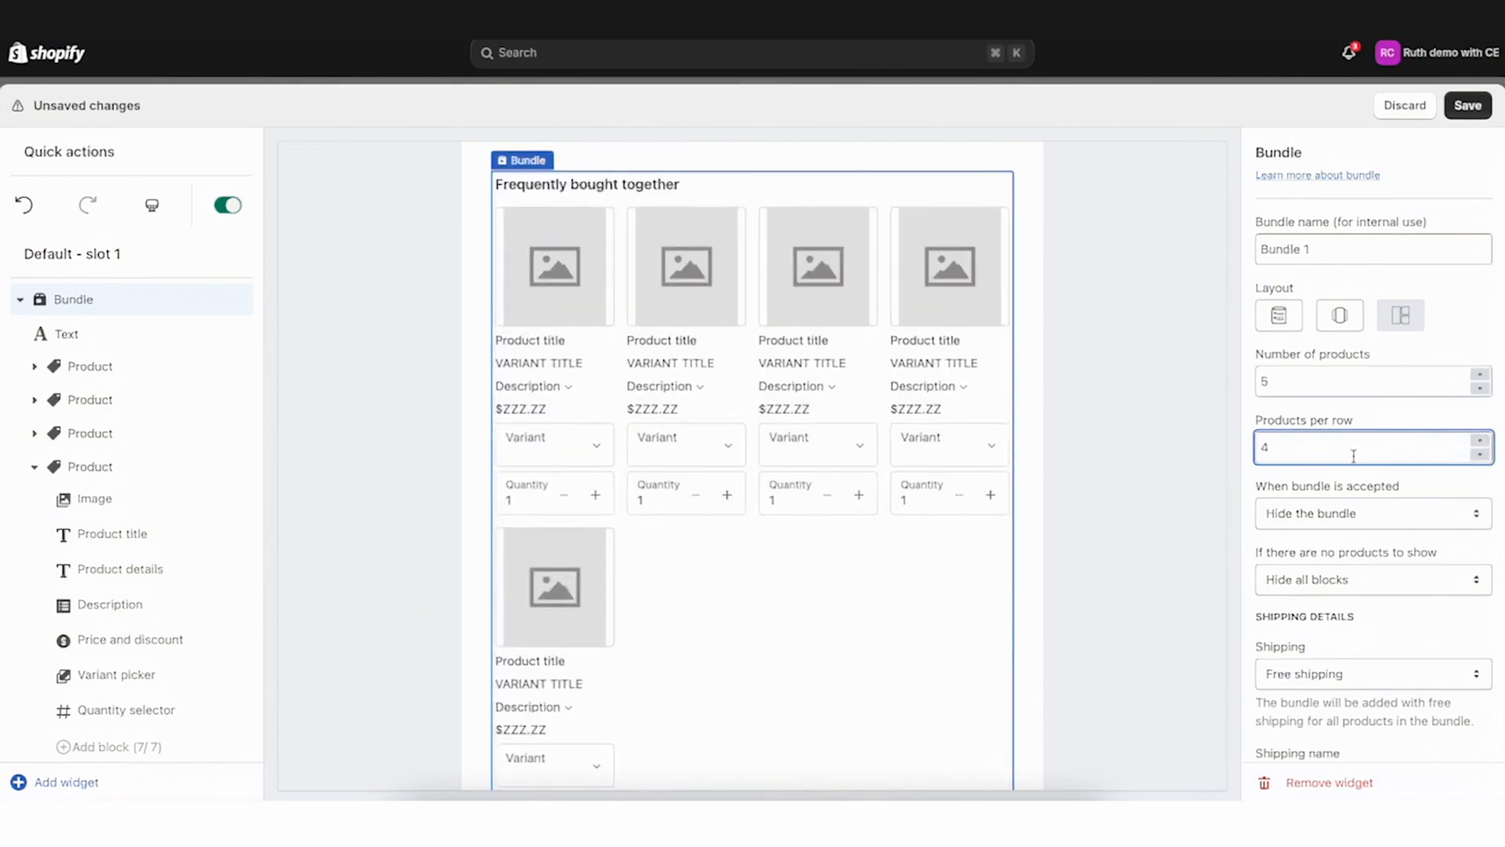
Reduce the number of products to 3 and set products per row to 3
{"action": "left_click", "coordinate": [1482, 390]}
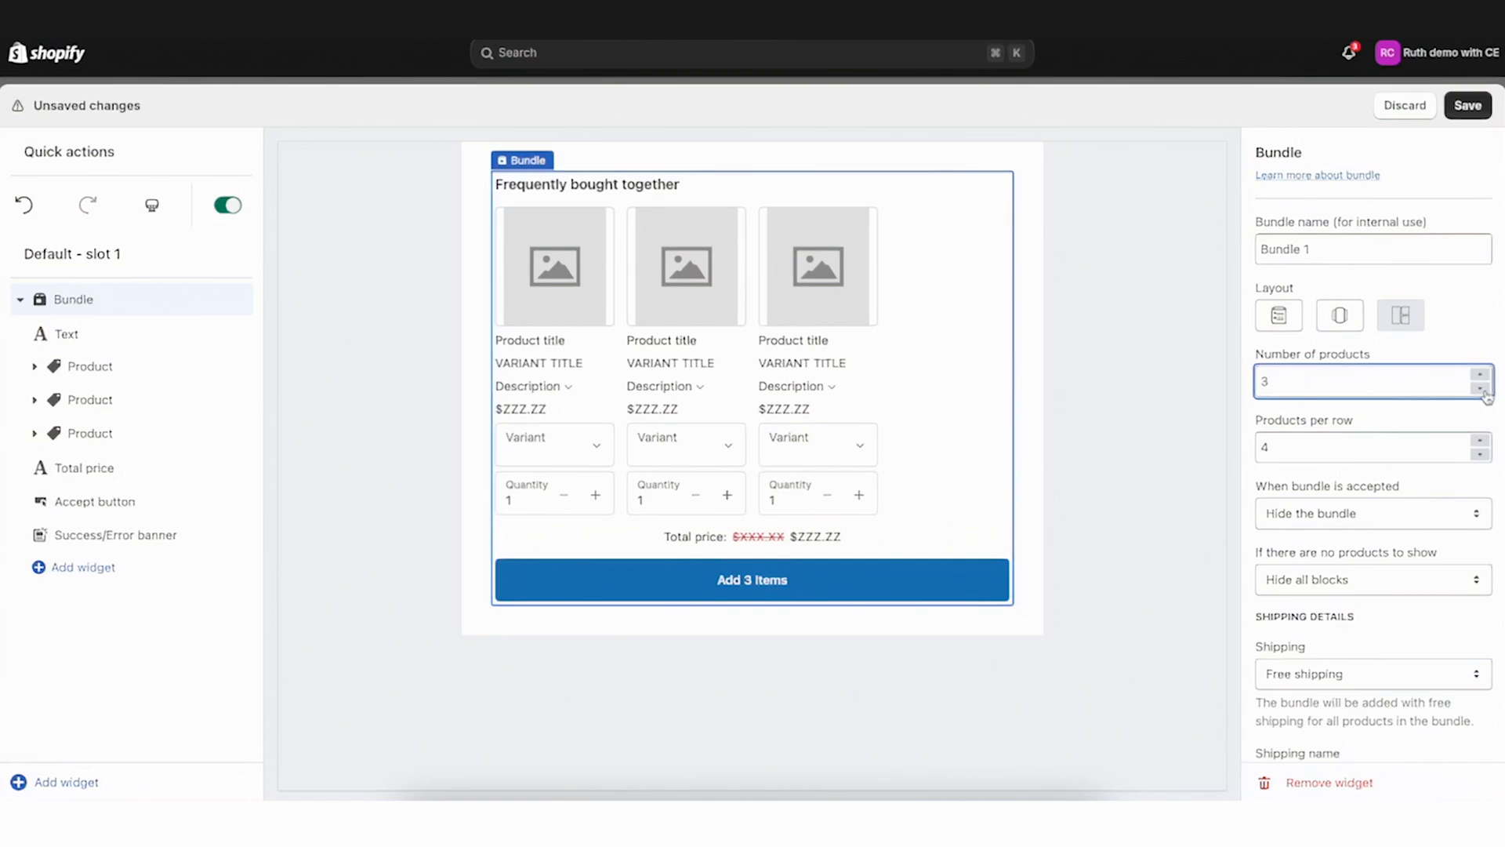
{"action": "left_click", "coordinate": [1479, 454]}
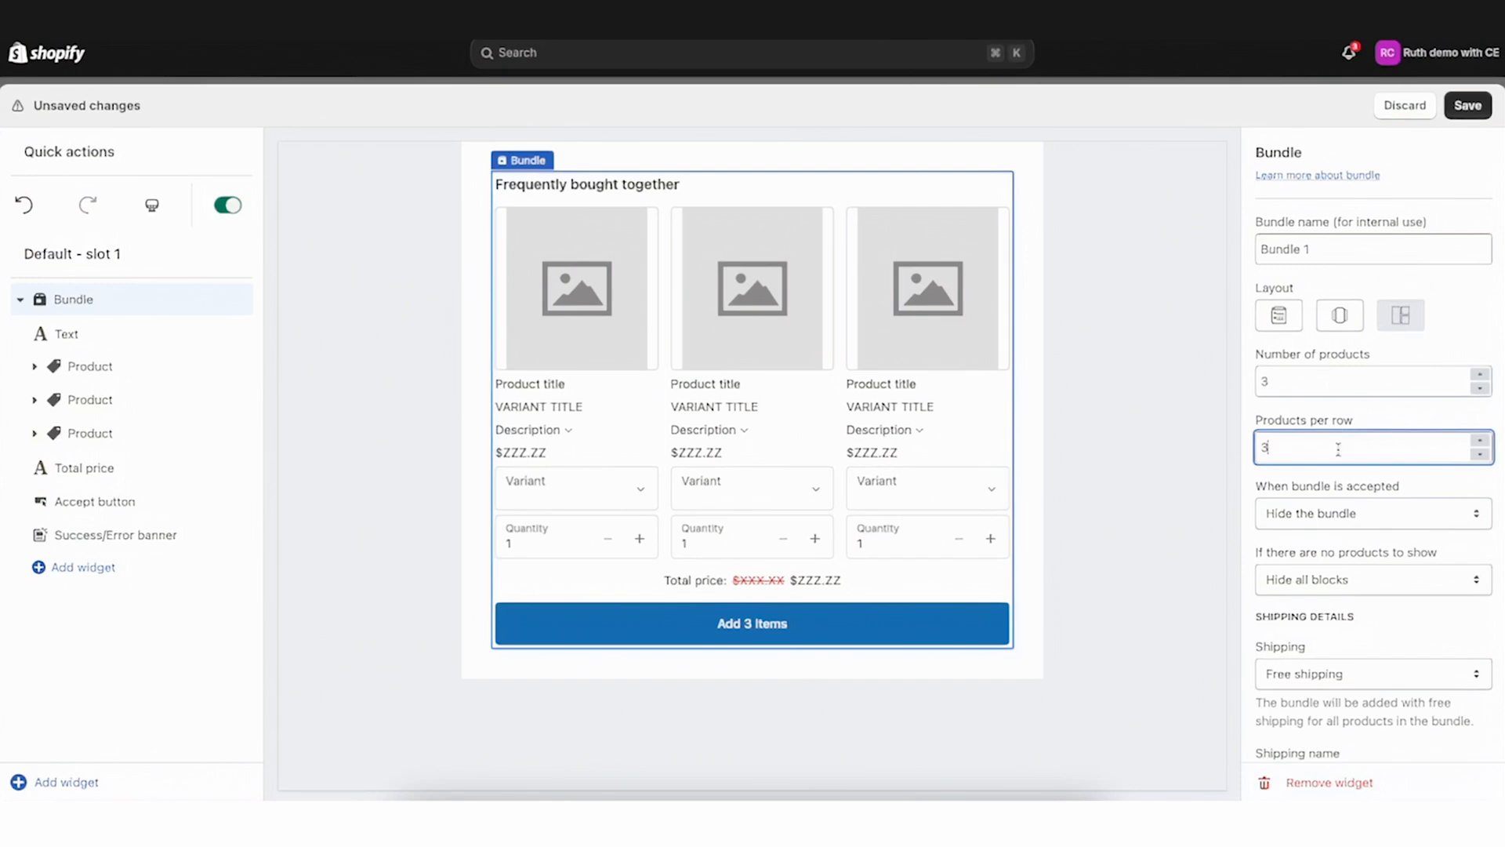
Try Keep showing the bundle when the bundle is accepted, then set it back to Hide the bundle
{"action": "scroll", "coordinate": [1323, 486], "scroll_direction": "down", "scroll_amount": 5}
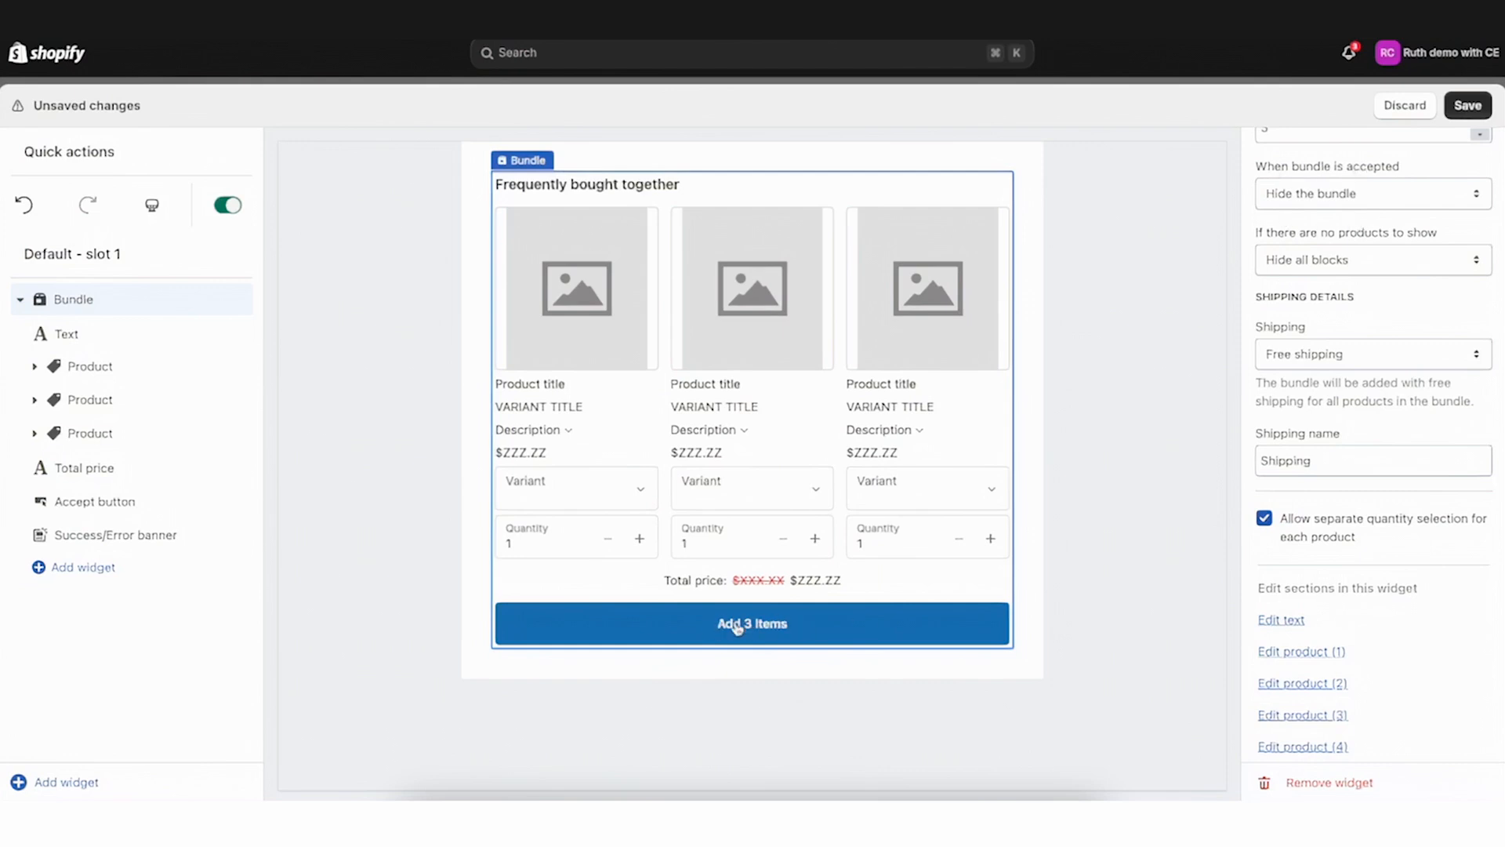
{"action": "left_click", "coordinate": [1299, 196]}
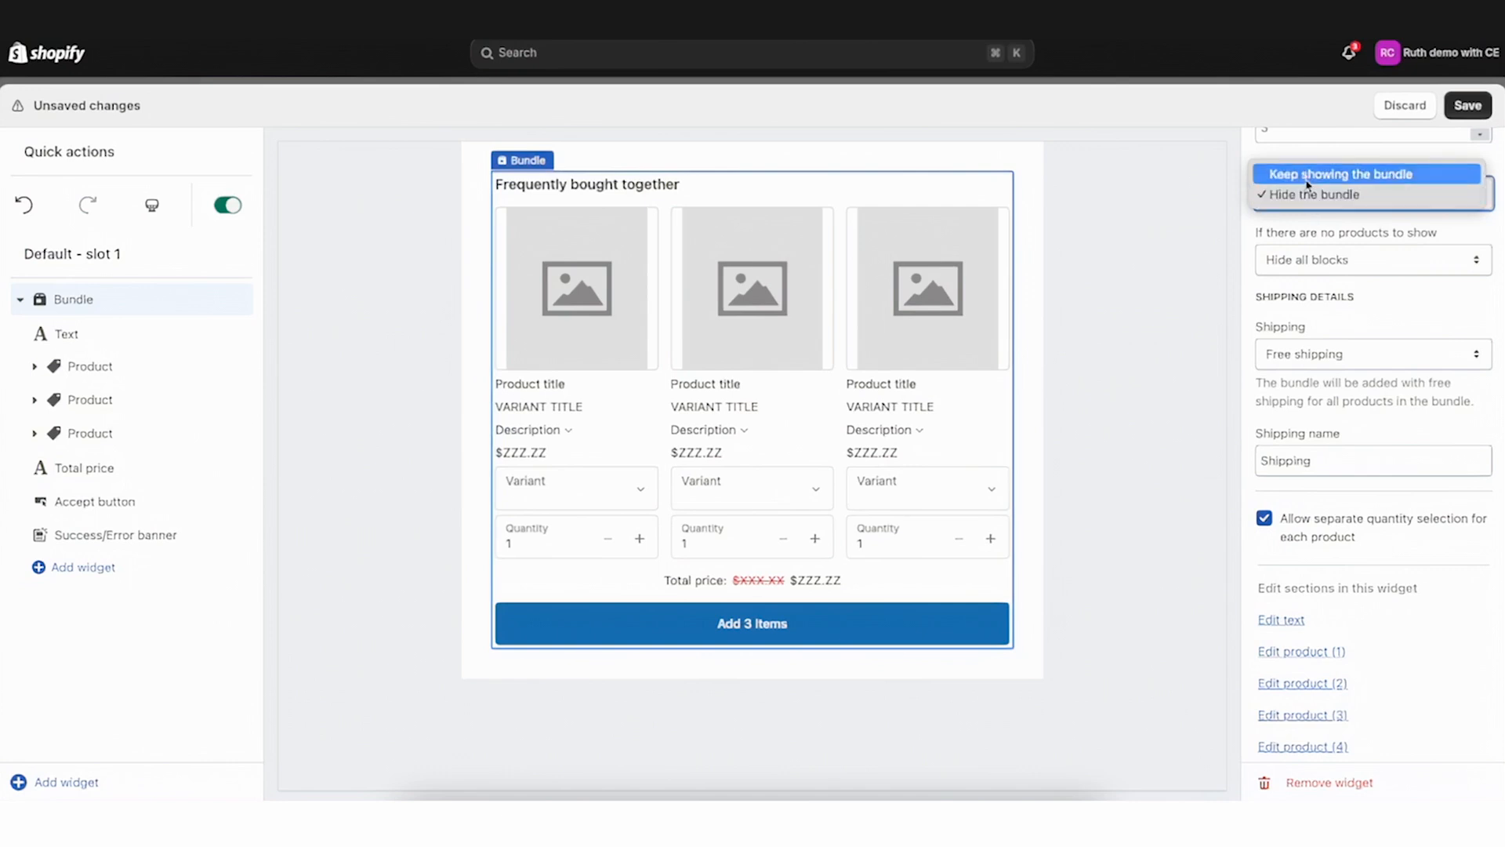
{"action": "left_click", "coordinate": [1317, 174]}
{"action": "left_click", "coordinate": [1327, 200]}
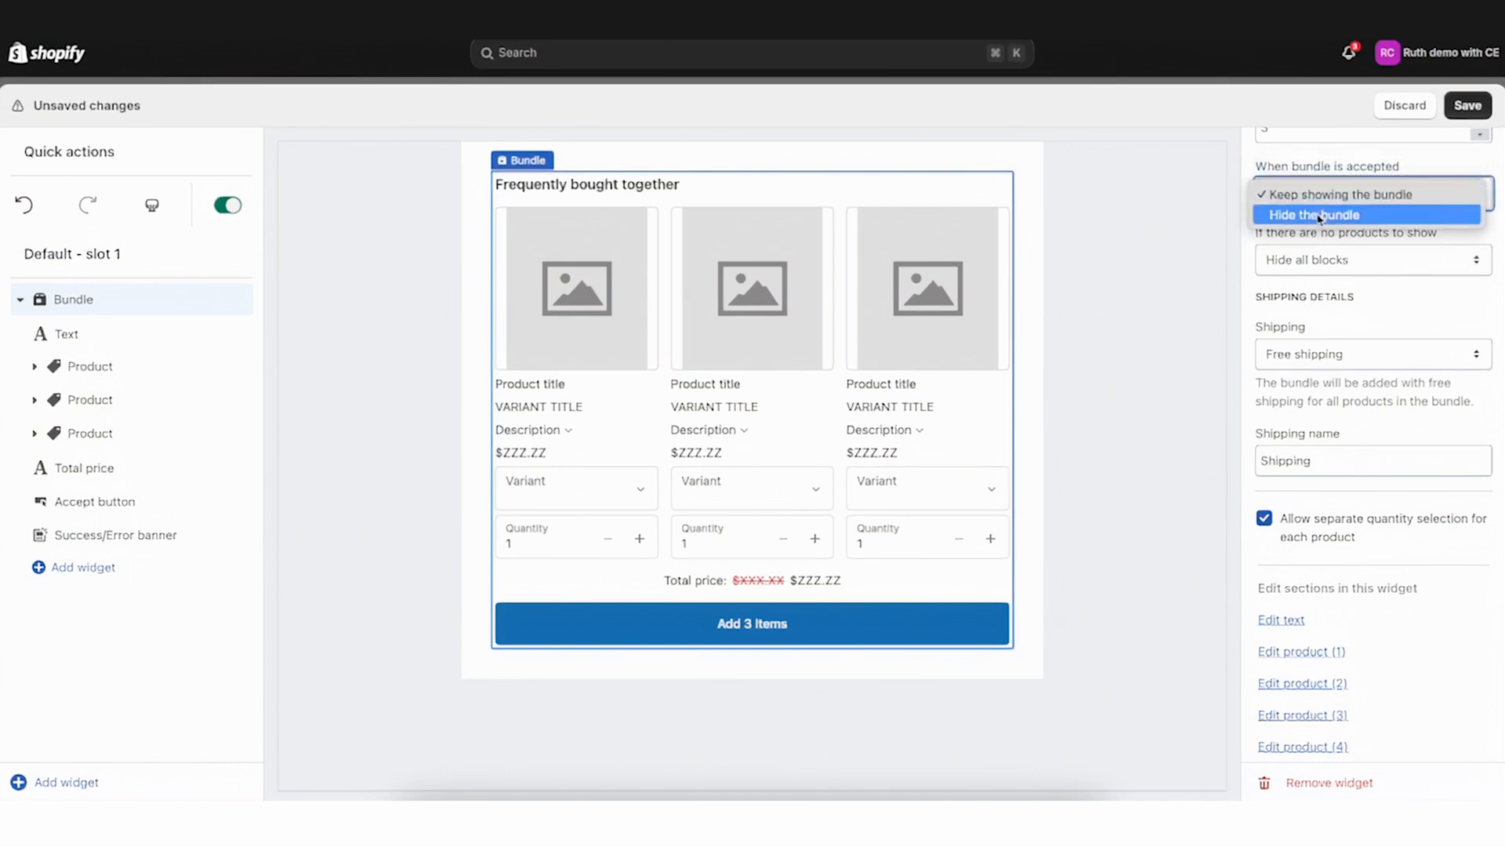
{"action": "left_click", "coordinate": [1319, 216]}
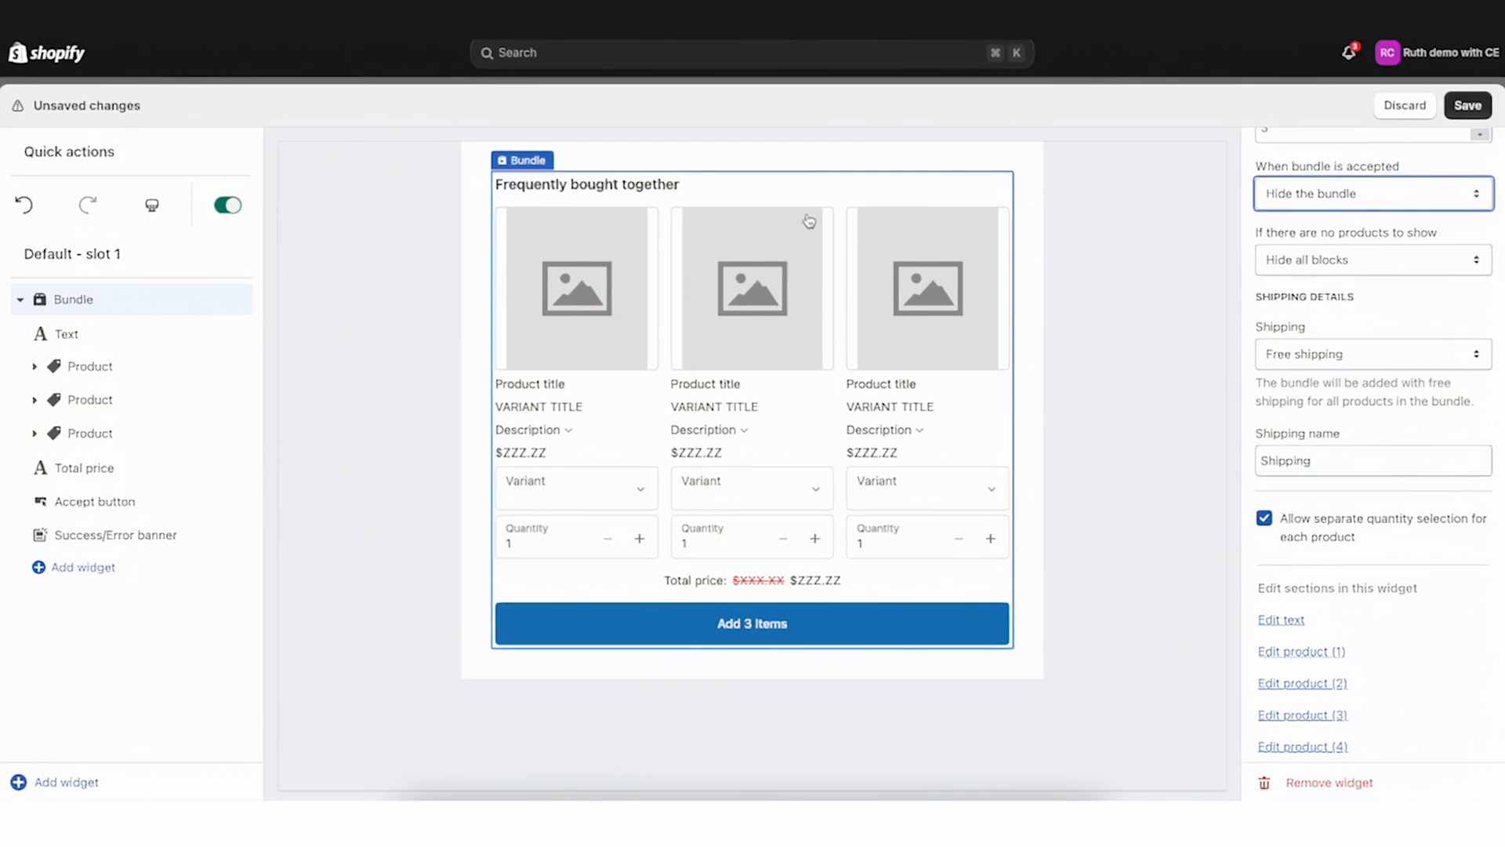
Try Keep all blocks for when there are no products to show, then set it back to Hide all blocks
{"action": "left_click_drag", "start_coordinate": [1259, 236], "coordinate": [1412, 239]}
{"action": "left_click", "coordinate": [1412, 240]}
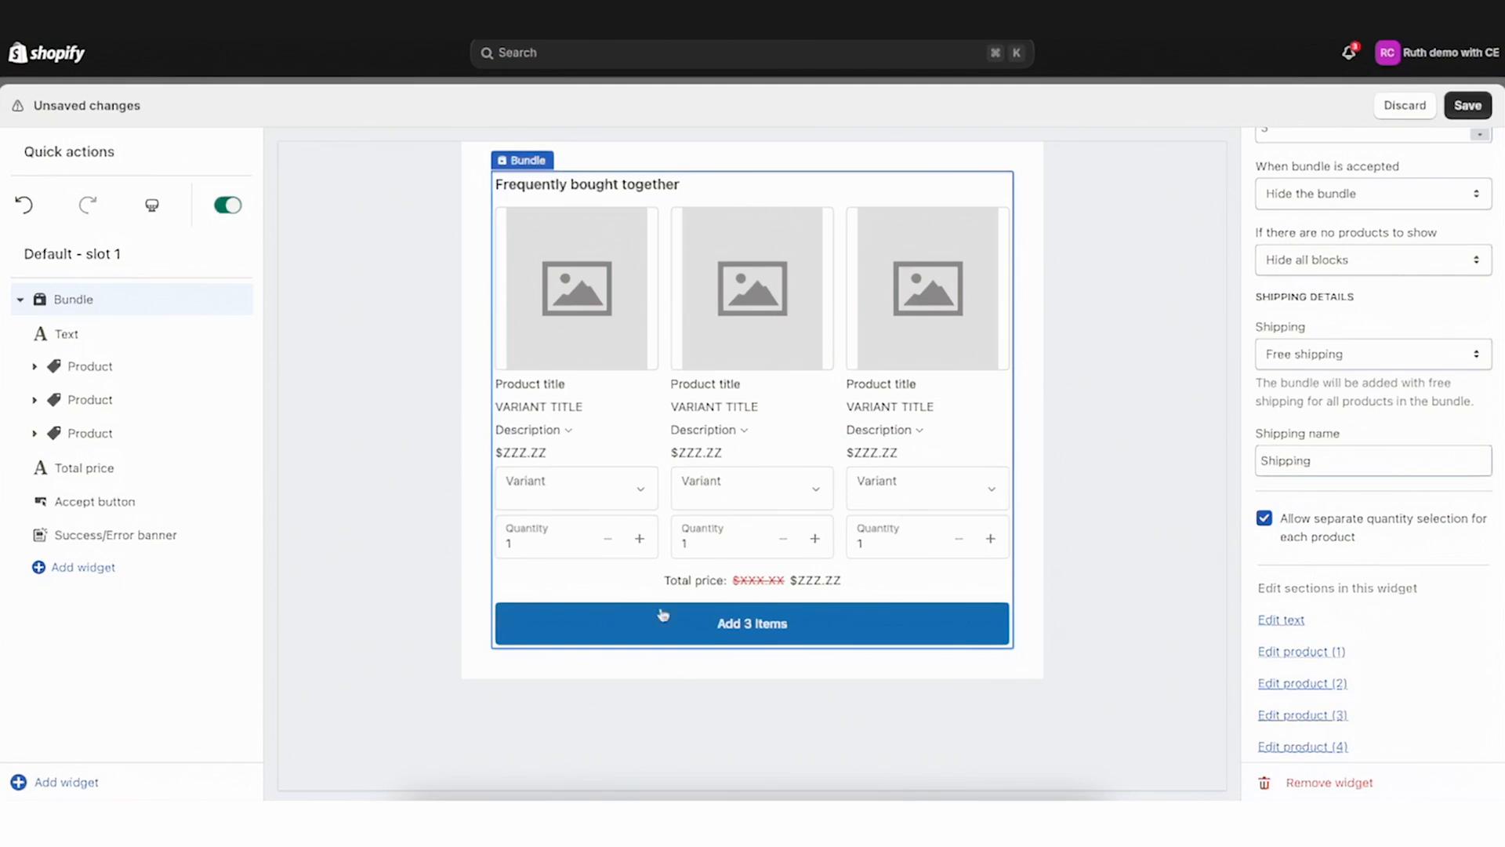
{"action": "left_click", "coordinate": [1410, 257]}
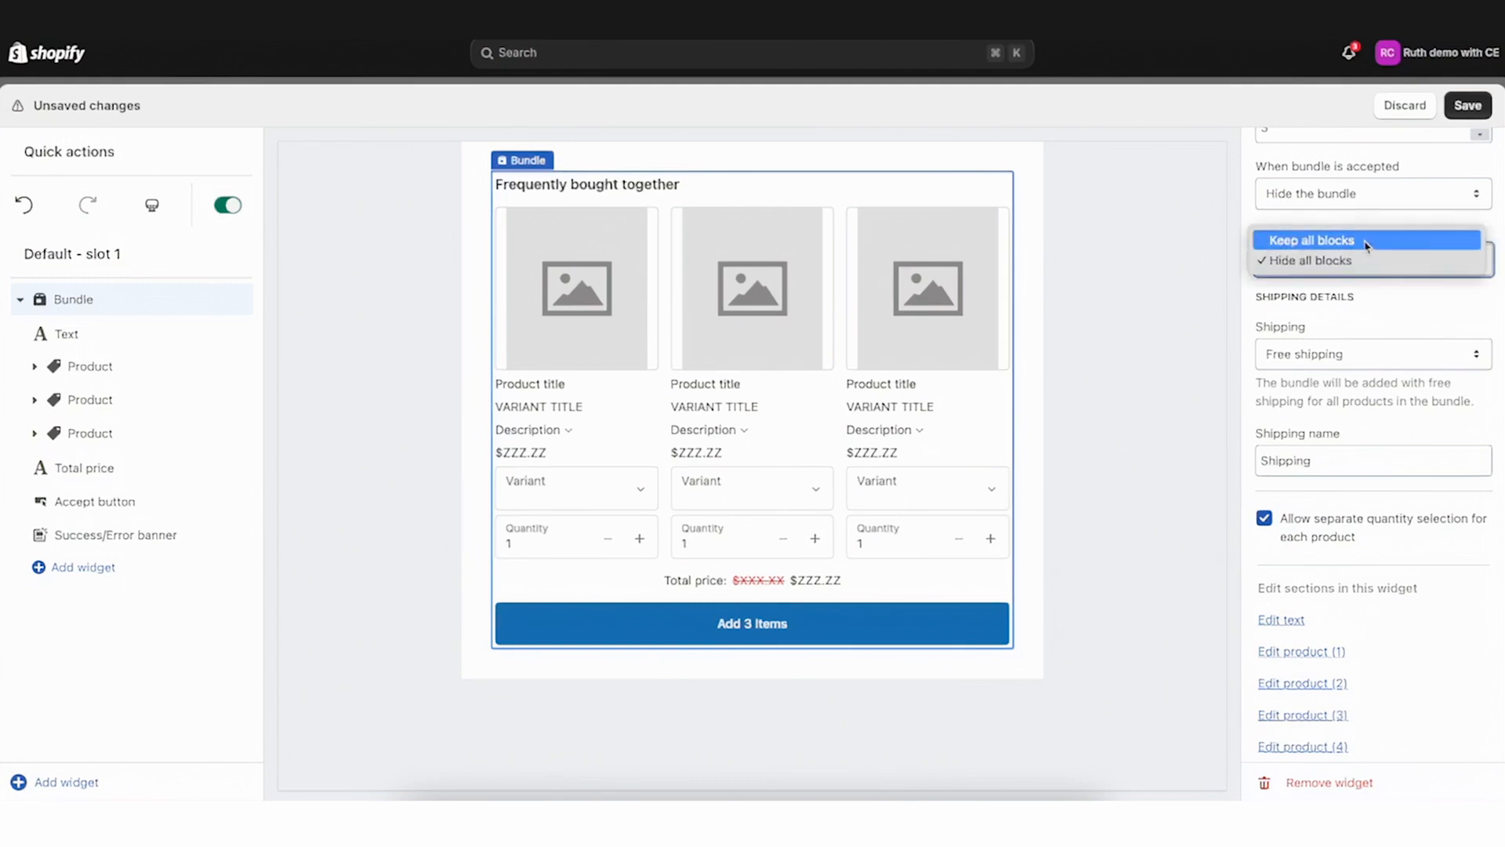
{"action": "left_click", "coordinate": [1365, 243]}
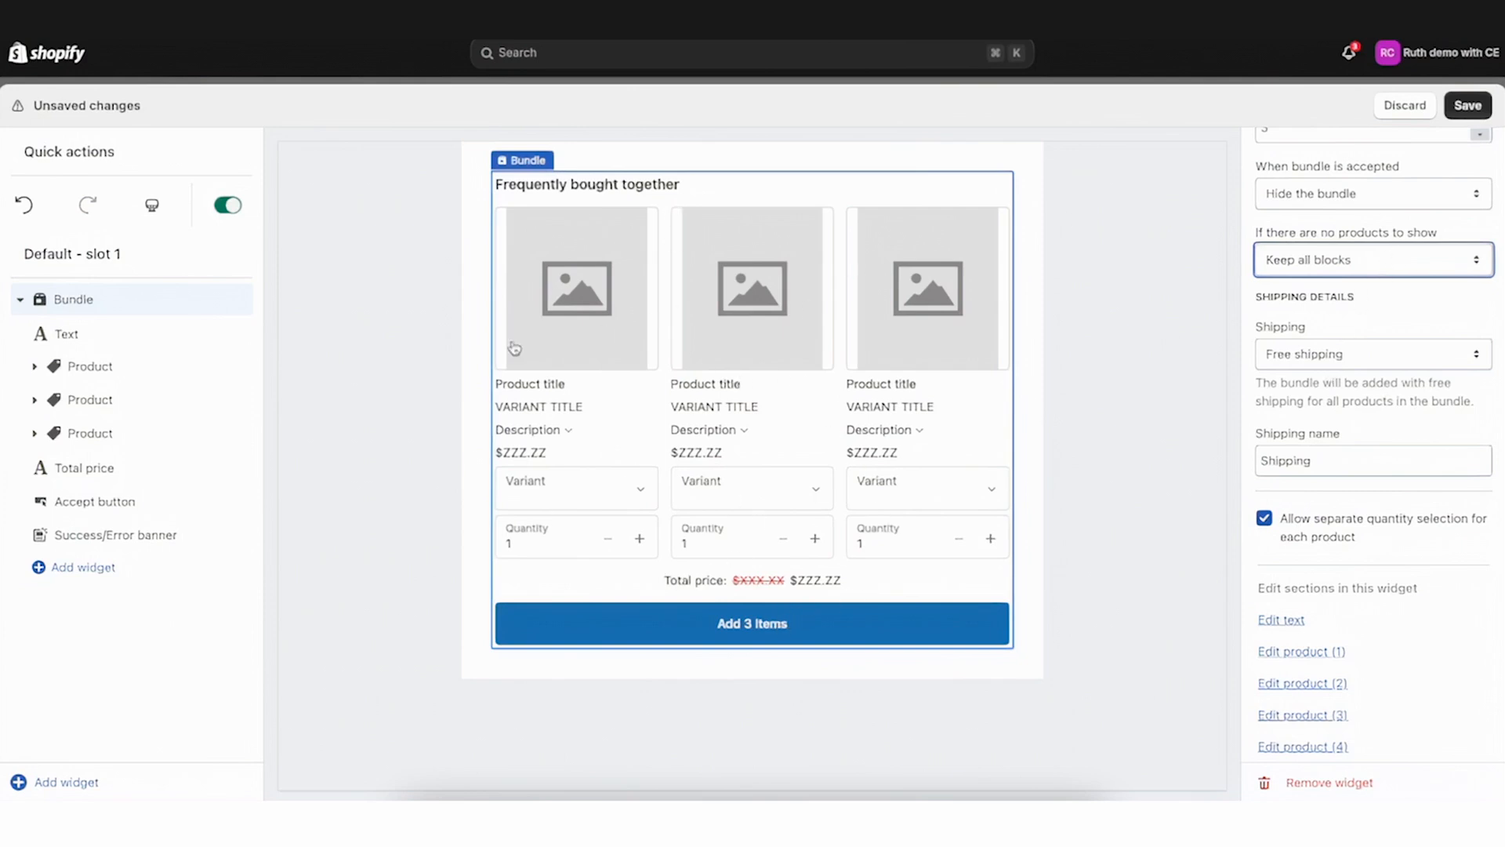
{"action": "left_click", "coordinate": [20, 298]}
{"action": "left_click", "coordinate": [19, 299]}
{"action": "left_click", "coordinate": [34, 366]}
{"action": "left_click", "coordinate": [33, 399]}
{"action": "left_click", "coordinate": [34, 431]}
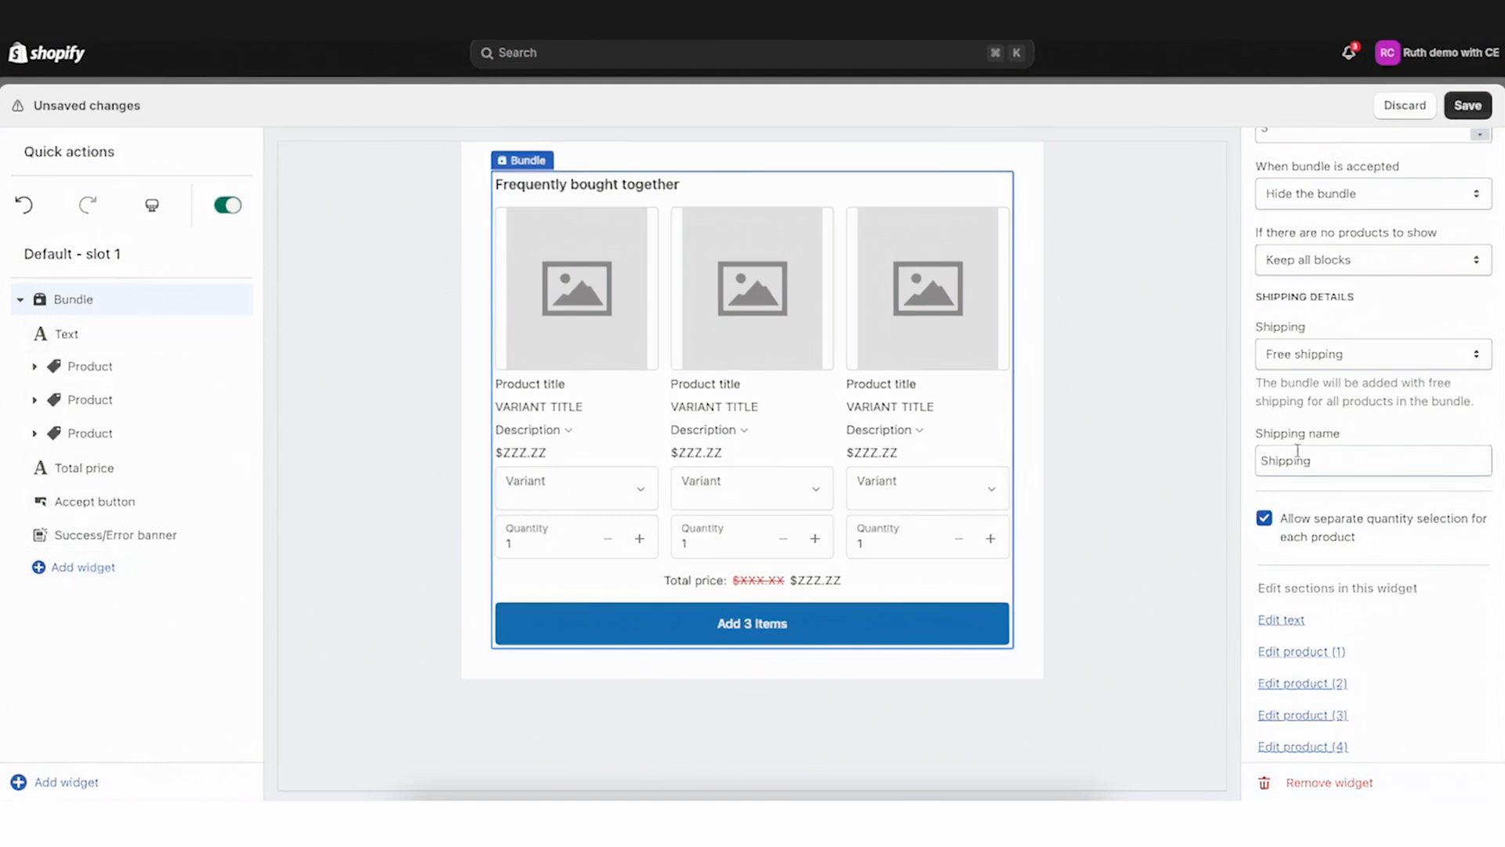
{"action": "left_click", "coordinate": [1368, 265]}
{"action": "left_click", "coordinate": [1369, 280]}
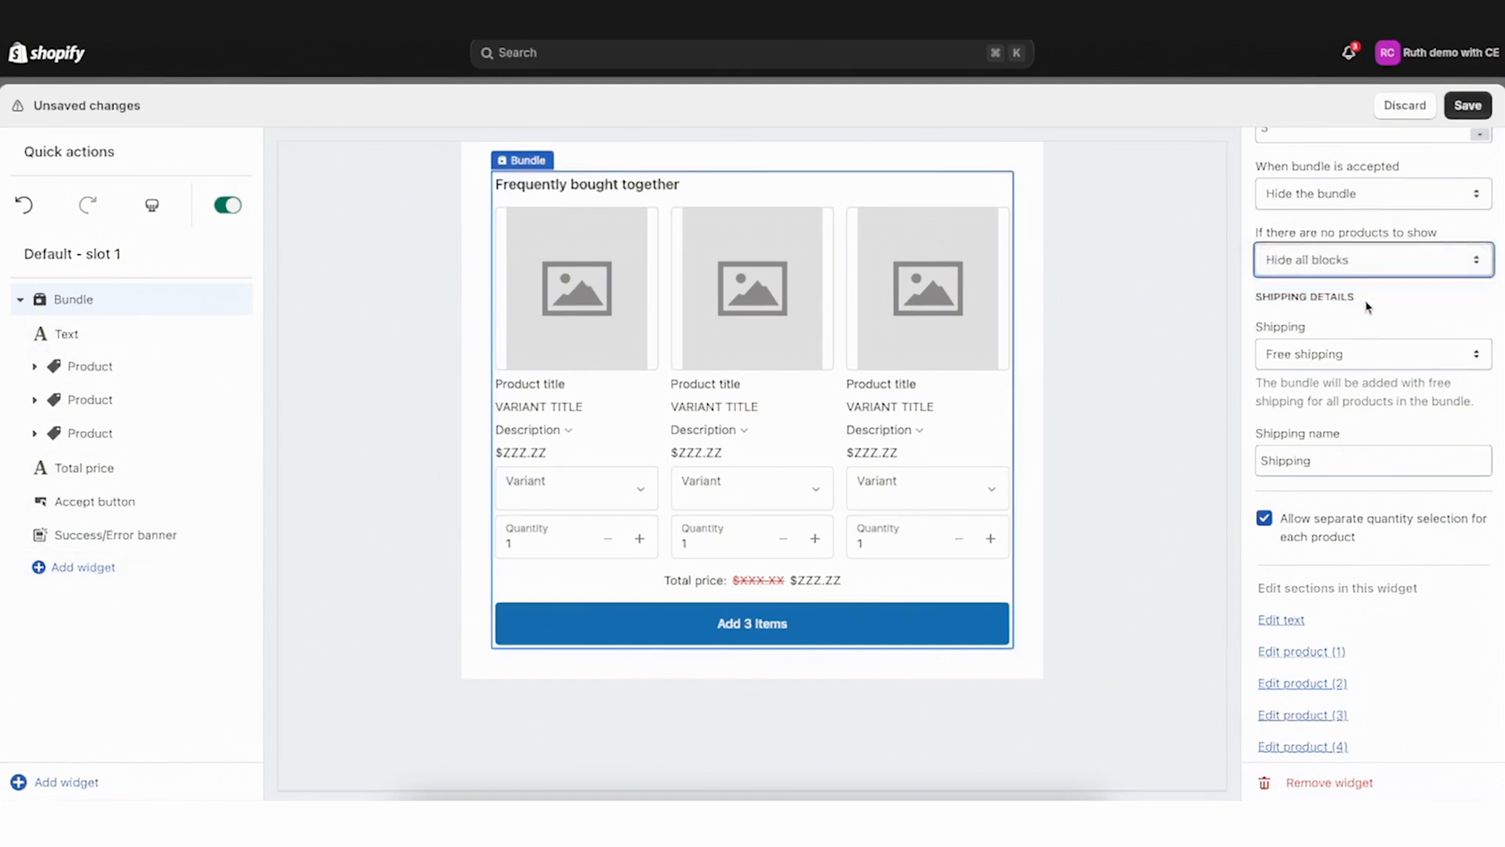
{"action": "left_click", "coordinate": [1330, 308]}
Try Automatic and Specific rate shipping, then set shipping back to Free shipping
{"action": "scroll", "coordinate": [1380, 314], "scroll_direction": "down", "scroll_amount": 1}
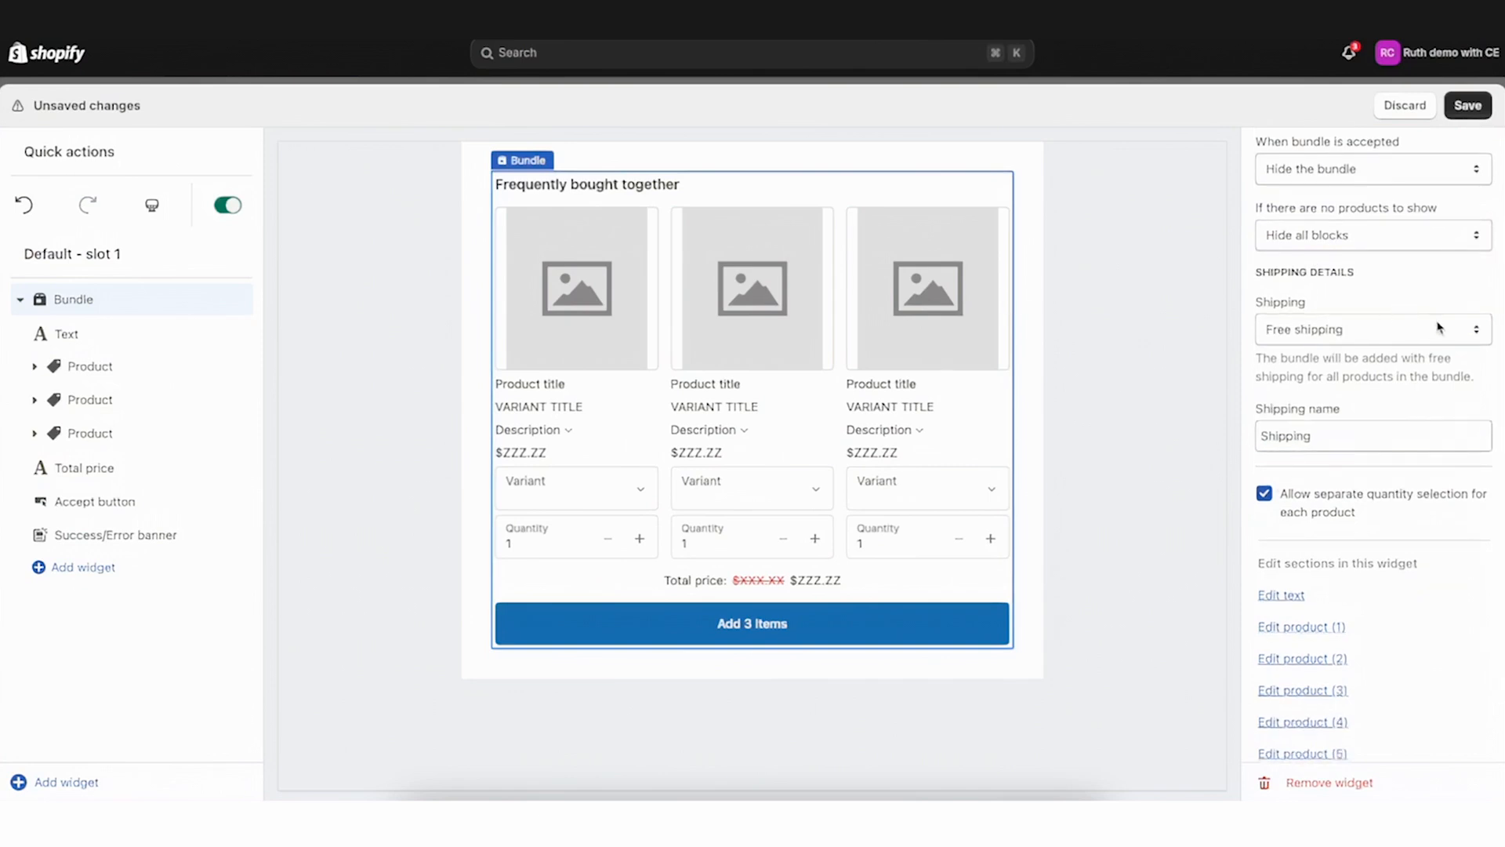
{"action": "left_click", "coordinate": [1410, 329]}
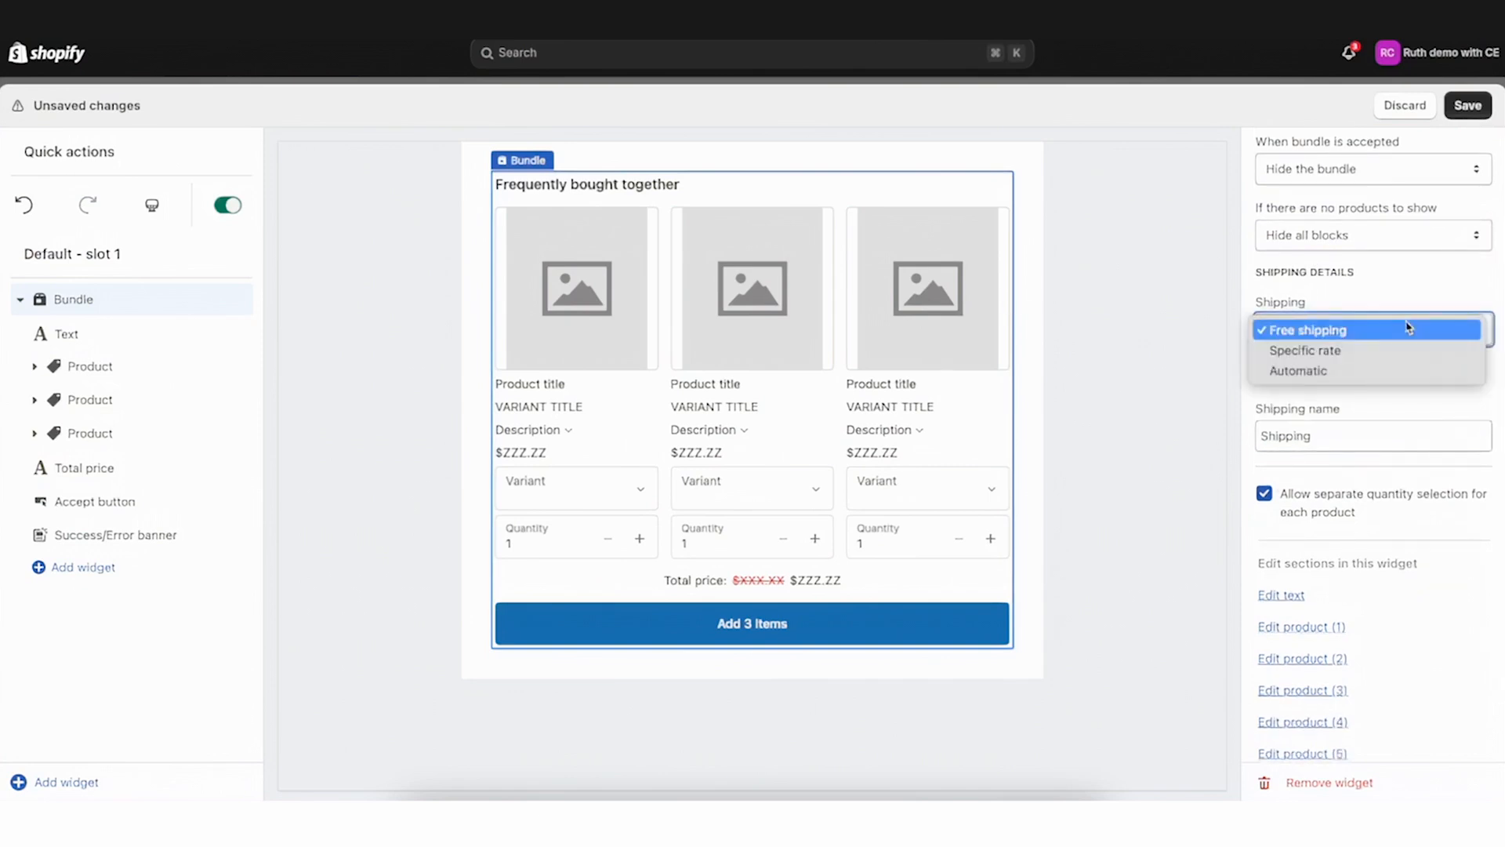
{"action": "left_click", "coordinate": [1308, 375]}
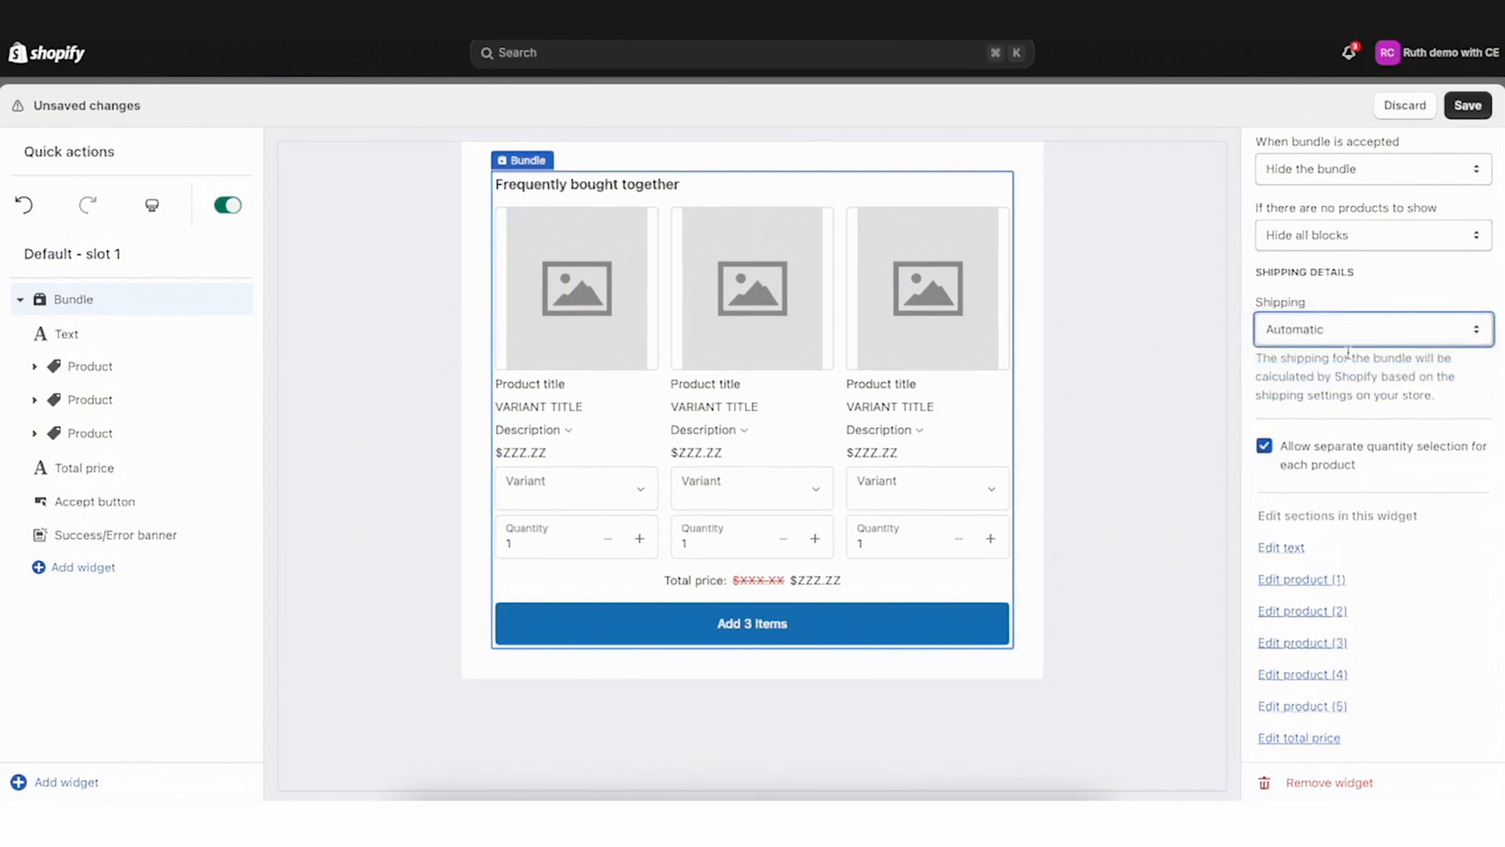
{"action": "left_click", "coordinate": [1351, 325]}
{"action": "left_click", "coordinate": [1329, 308]}
{"action": "left_click", "coordinate": [1397, 460]}
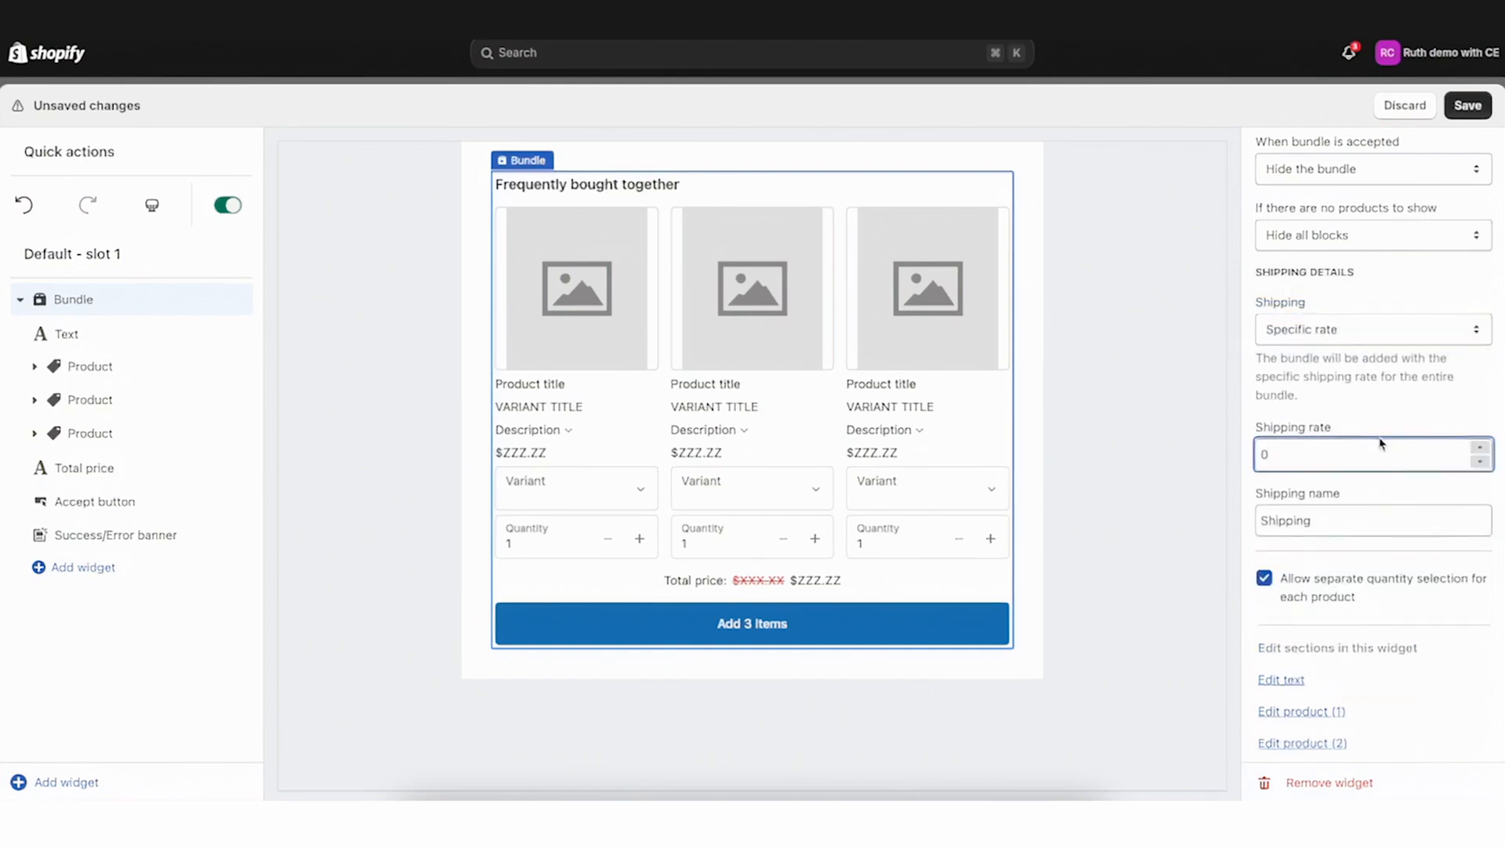
{"action": "left_click", "coordinate": [1316, 517]}
{"action": "left_click", "coordinate": [1368, 334]}
{"action": "left_click", "coordinate": [1343, 309]}
Set the shipping name to Free Shipping and disable separate quantity selection for each product
{"action": "left_click", "coordinate": [1348, 447]}
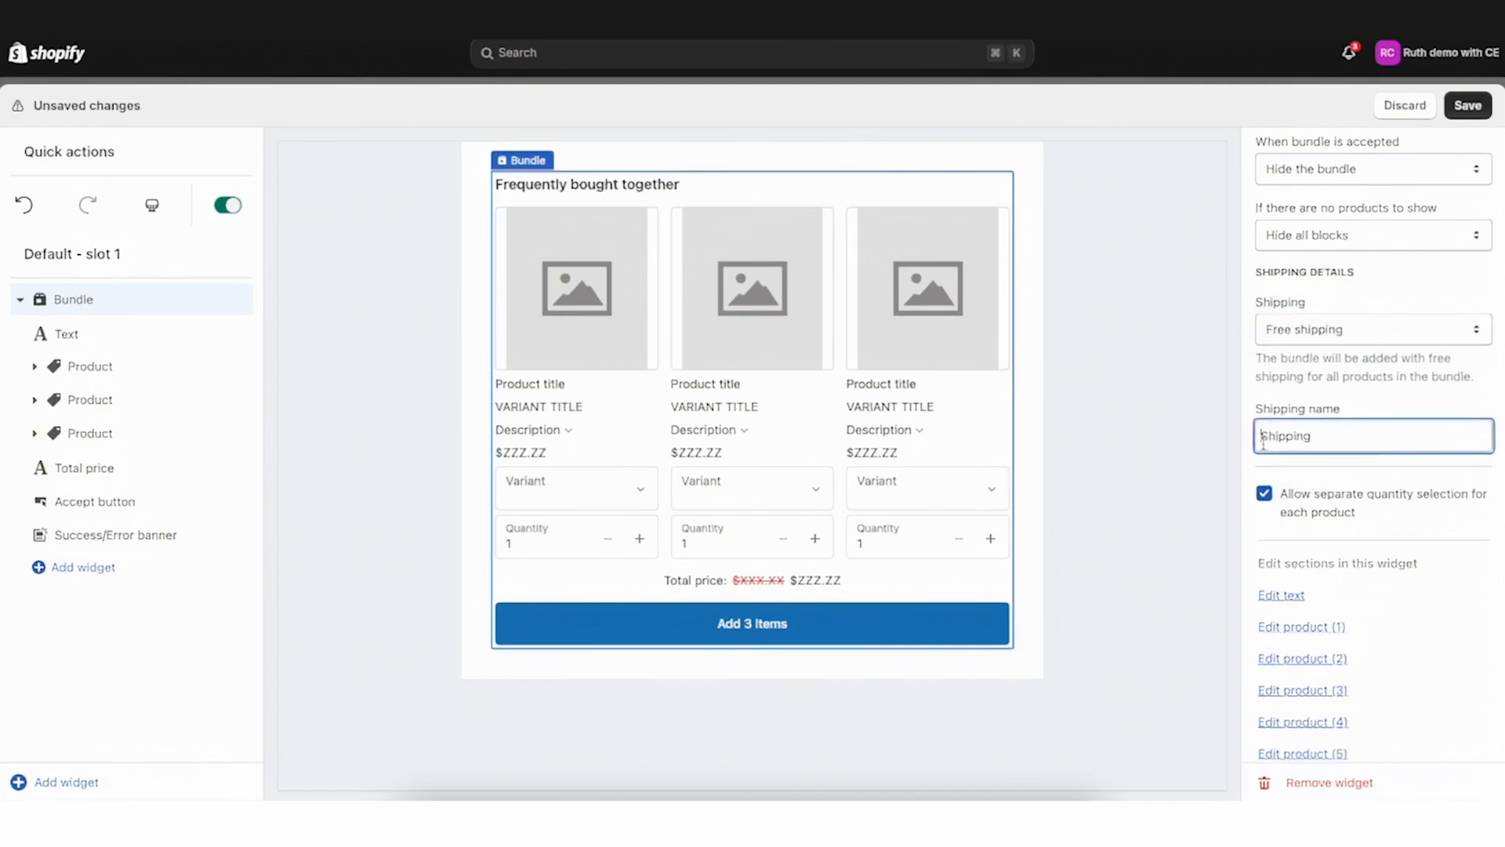
{"action": "type", "text": "Free"}
{"action": "scroll", "coordinate": [1290, 445], "scroll_direction": "down", "scroll_amount": 1}
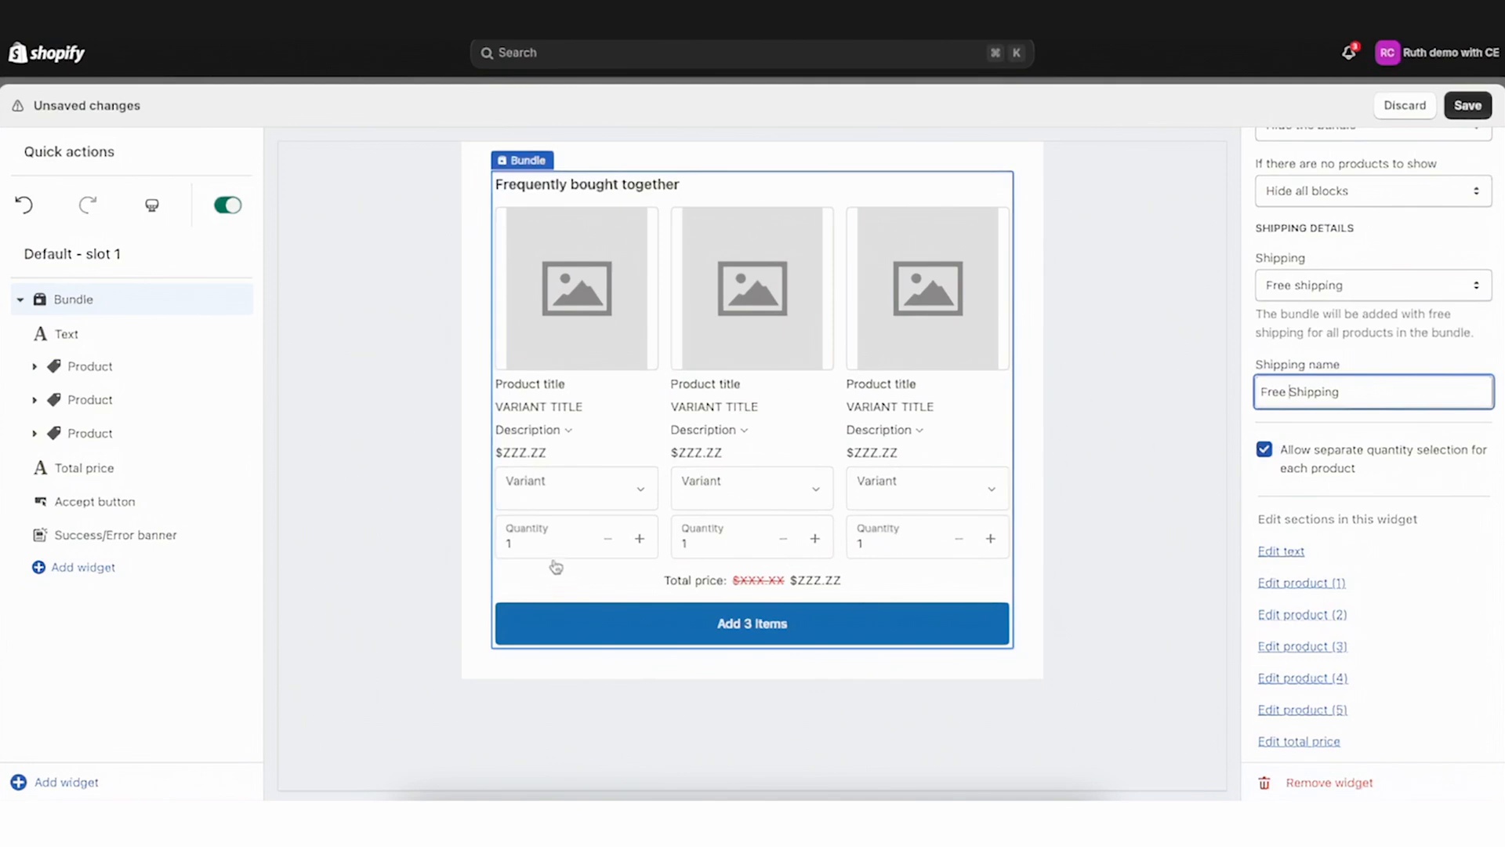
{"action": "left_click", "coordinate": [1264, 450]}
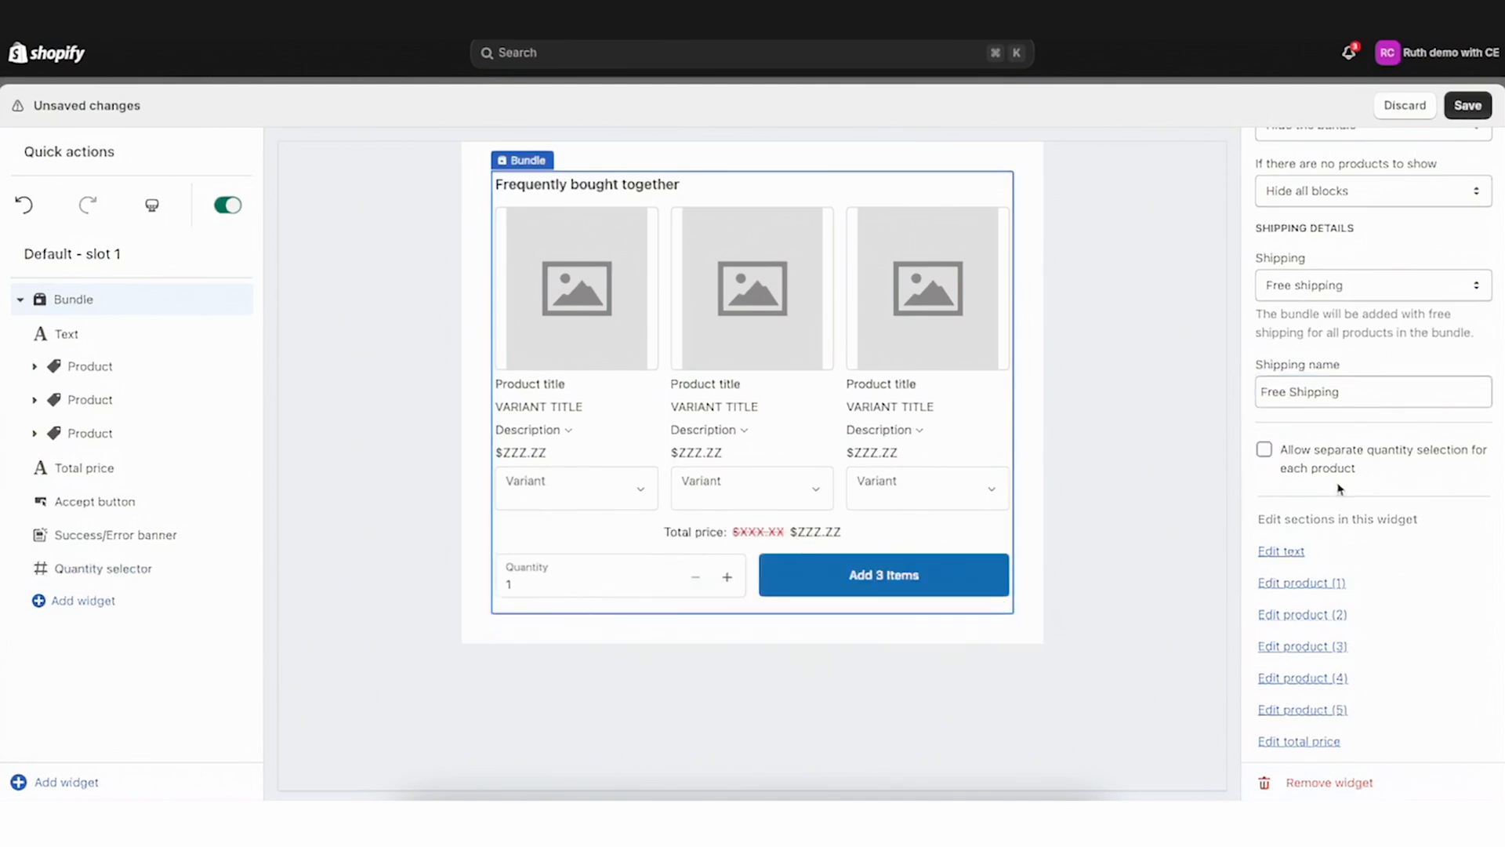
Step the number of products up to 5 and back down to 3, then save the changes
{"action": "scroll", "coordinate": [1461, 488], "scroll_direction": "up", "scroll_amount": 5}
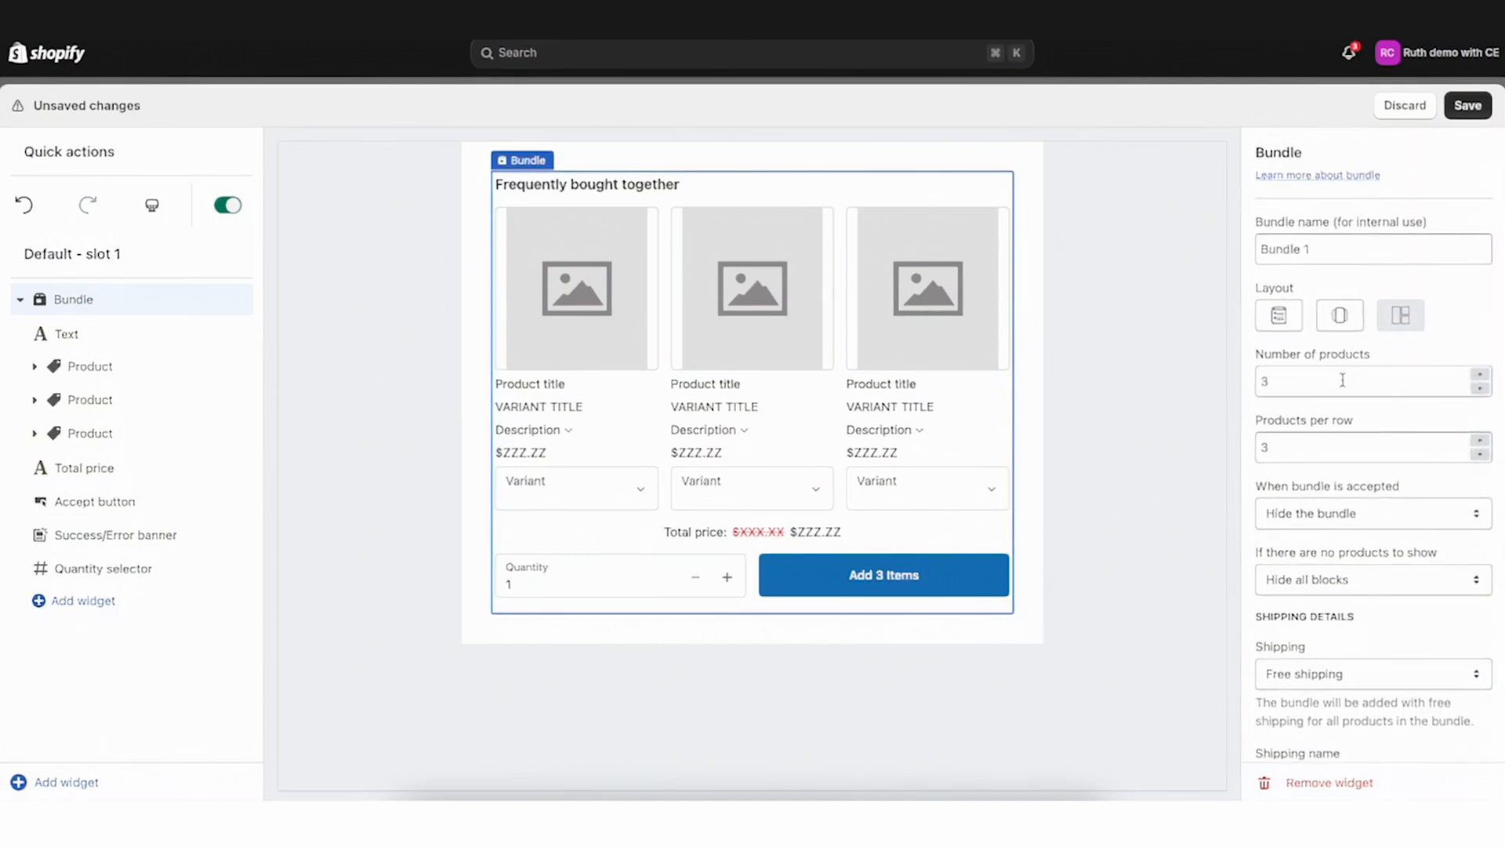
{"action": "left_click", "coordinate": [1480, 374]}
{"action": "left_click", "coordinate": [1481, 375]}
{"action": "left_click", "coordinate": [38, 471]}
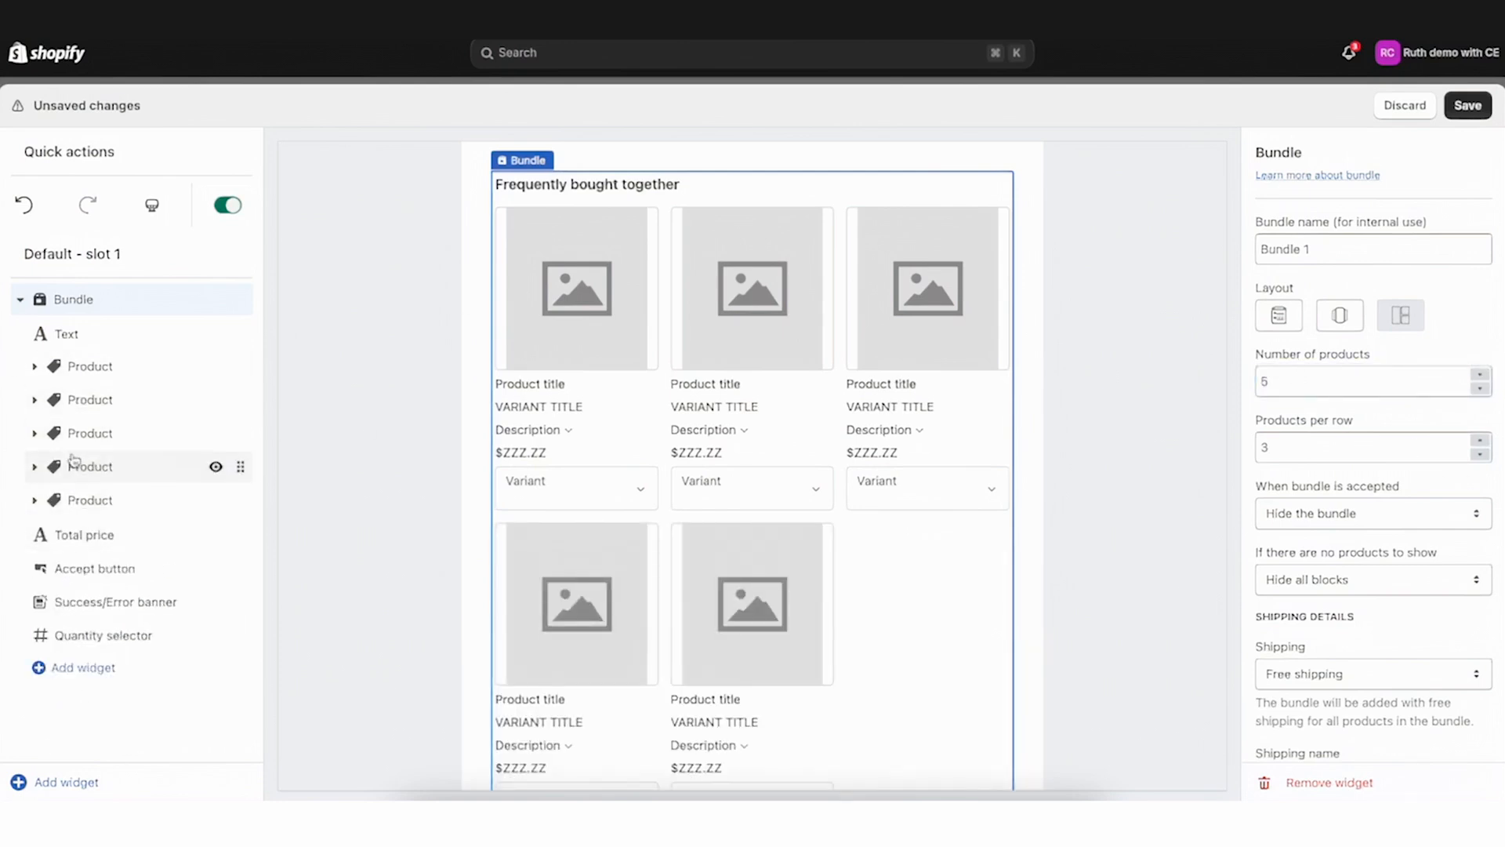
{"action": "left_click", "coordinate": [1480, 388]}
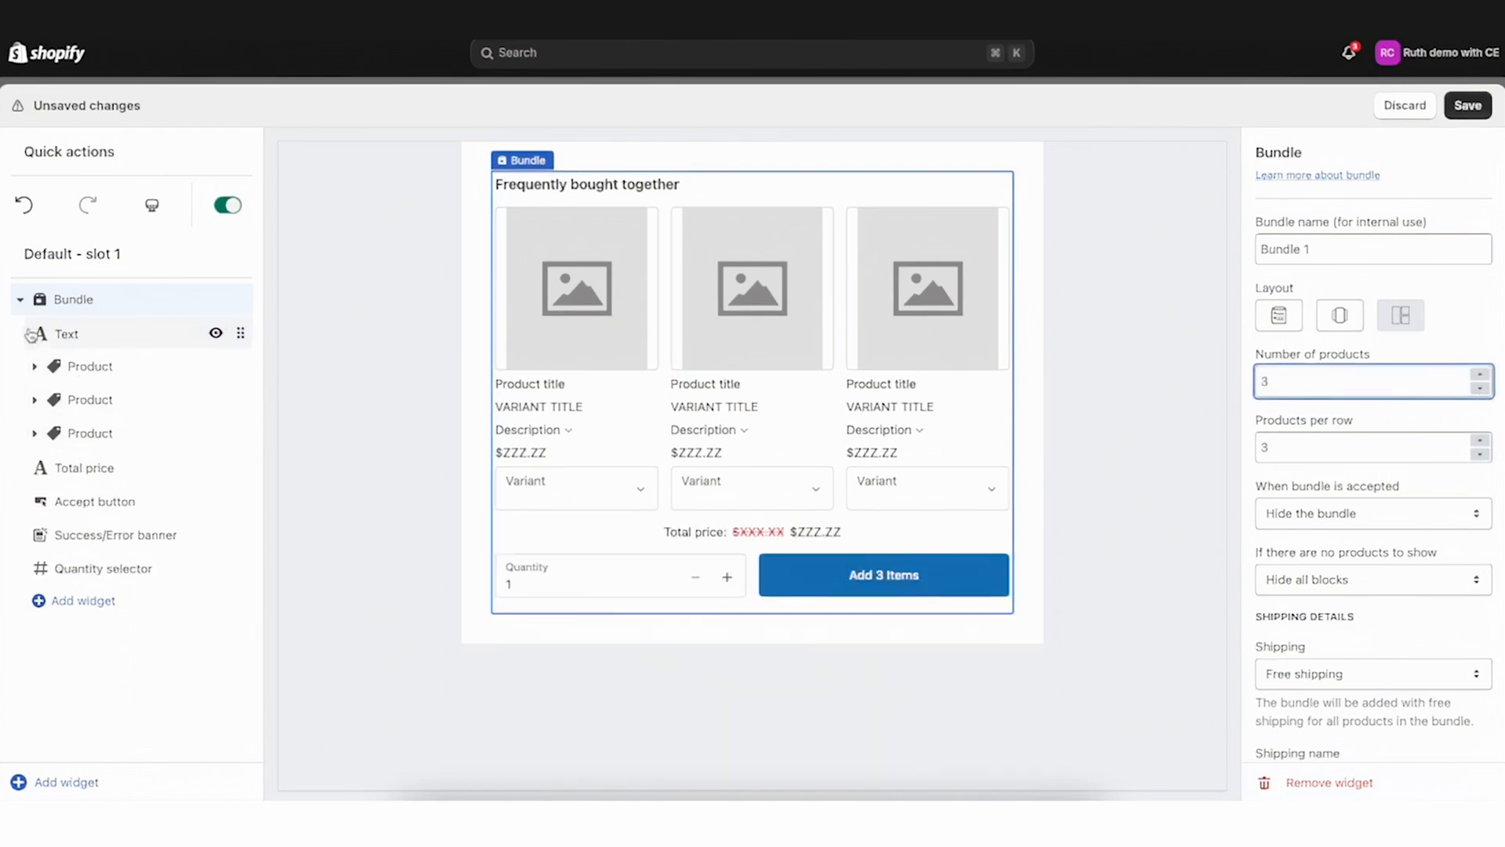
{"action": "left_click", "coordinate": [1467, 114]}
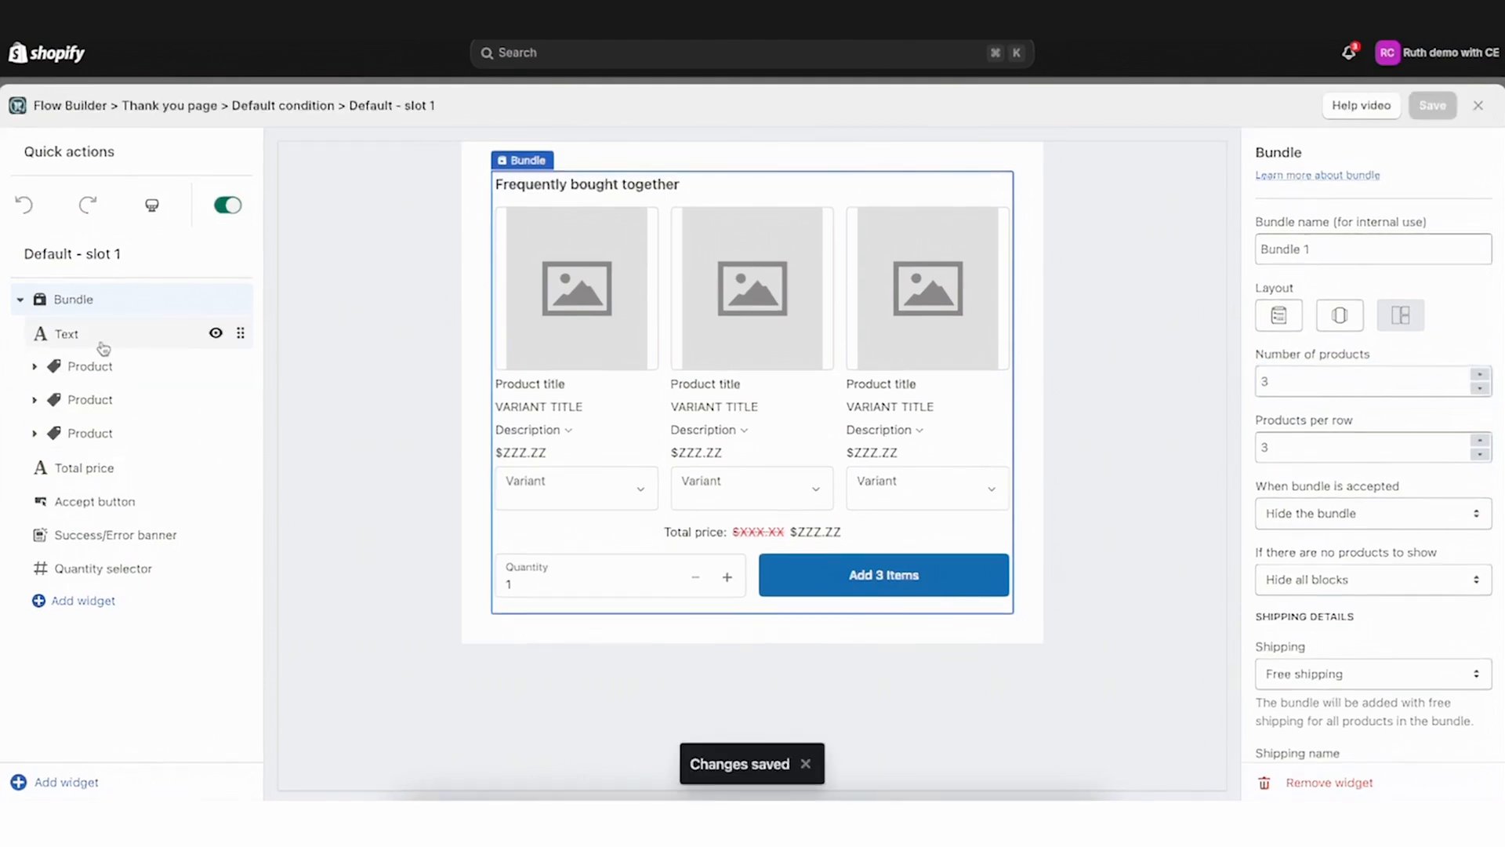
Select the bundle's heading text and then its first product block to view their settings
{"action": "left_click", "coordinate": [101, 344]}
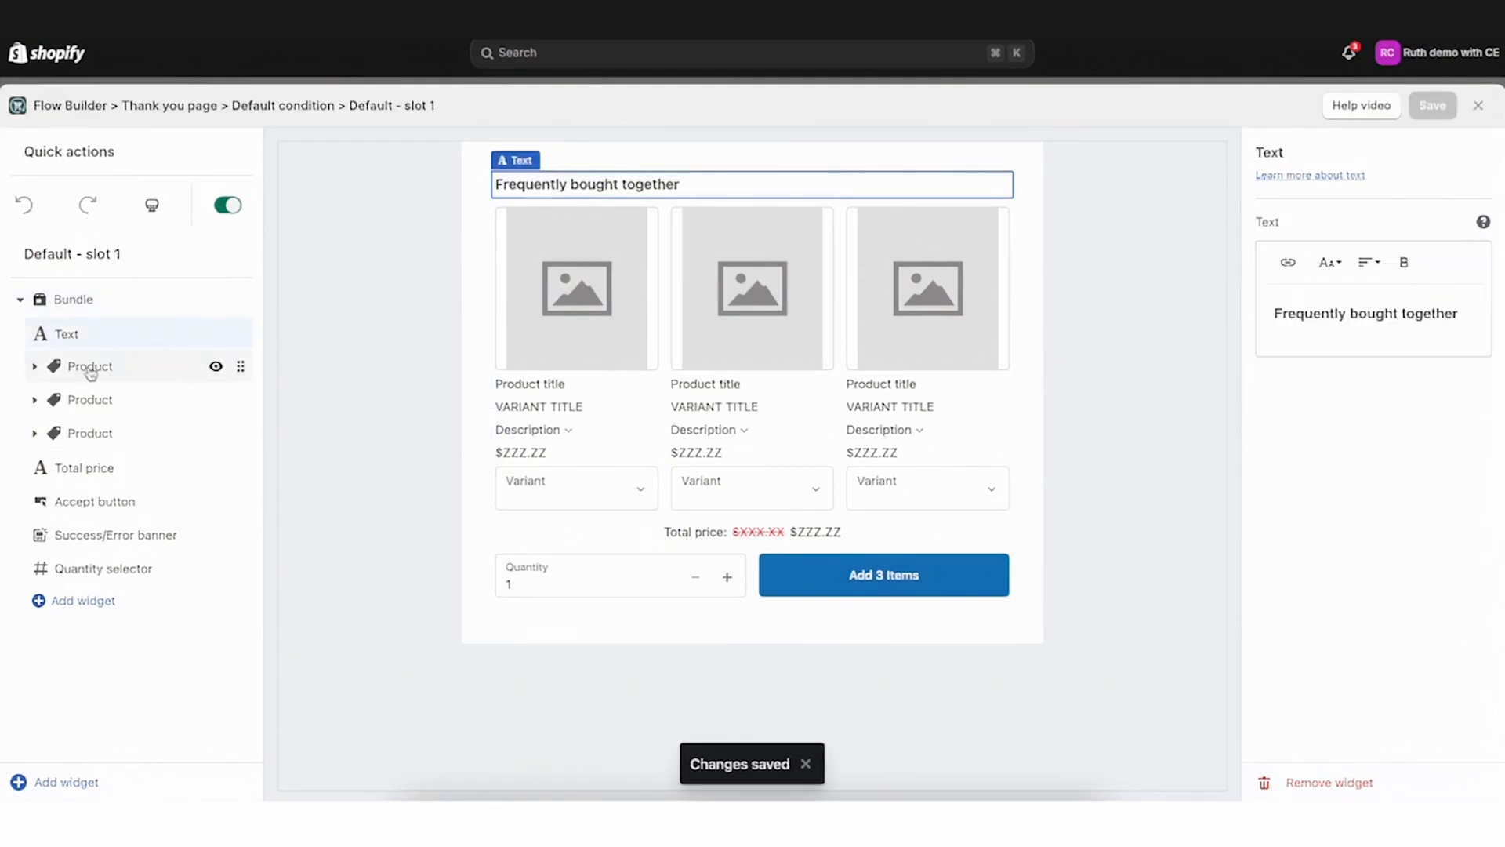
{"action": "left_click", "coordinate": [99, 369]}
{"action": "scroll", "coordinate": [123, 461], "scroll_direction": "down", "scroll_amount": 1}
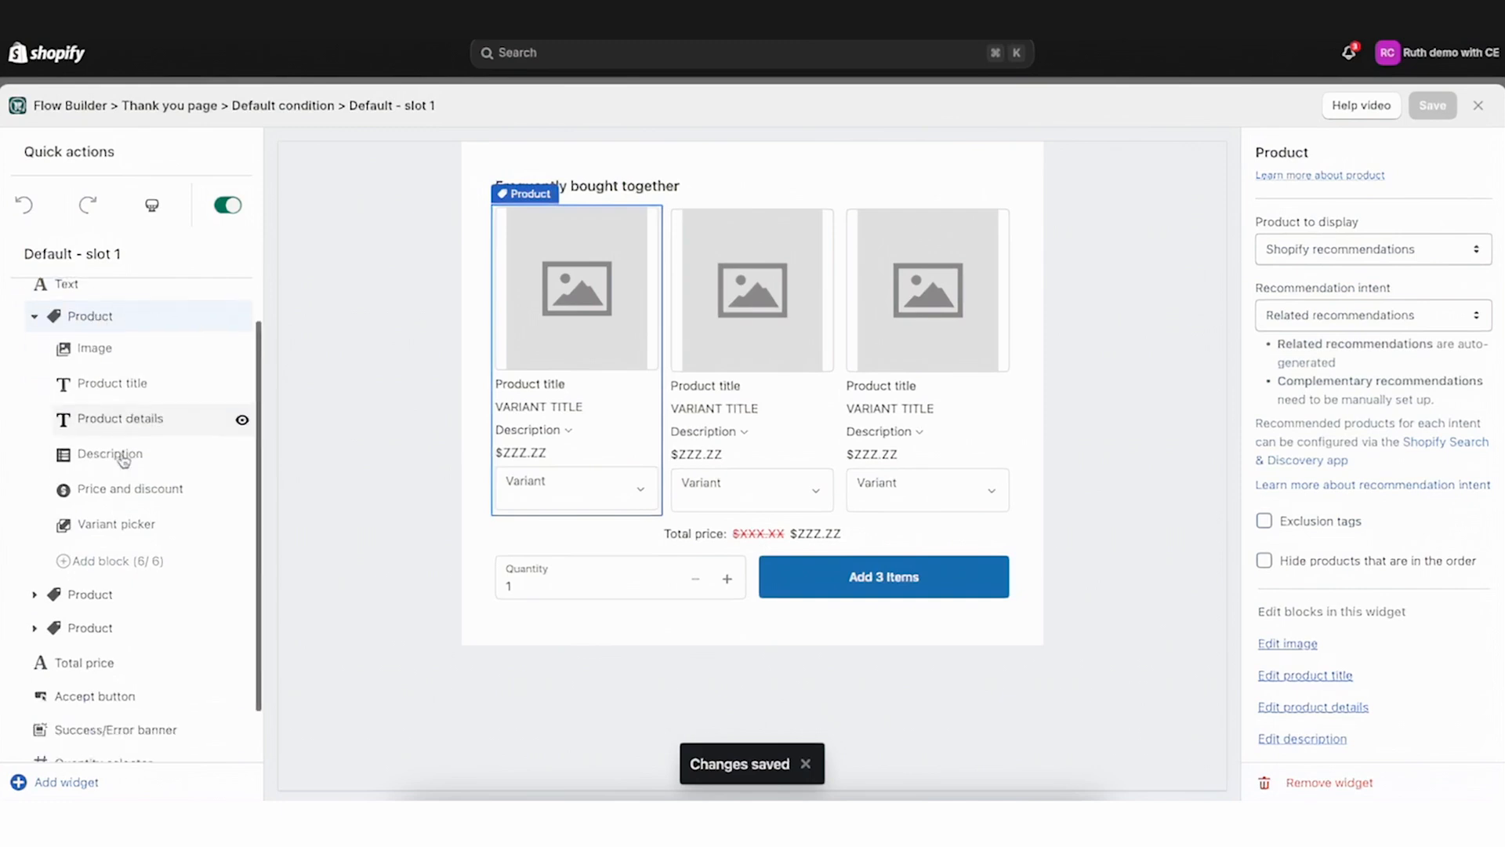
{"action": "scroll", "coordinate": [123, 461], "scroll_direction": "up", "scroll_amount": 1}
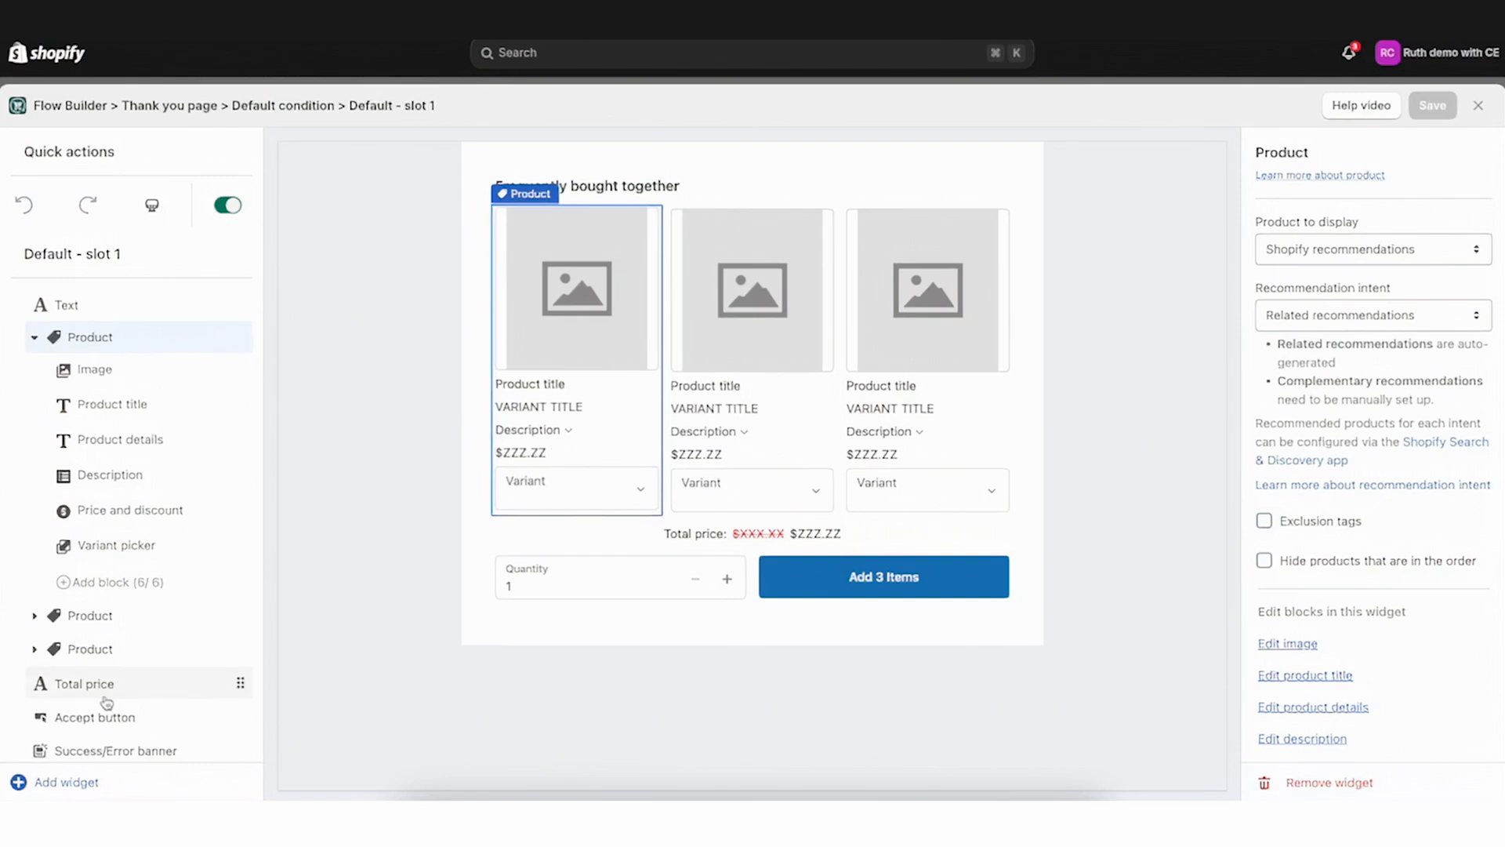
Browse the Add widget menu and the product block's help article
{"action": "left_click", "coordinate": [19, 781]}
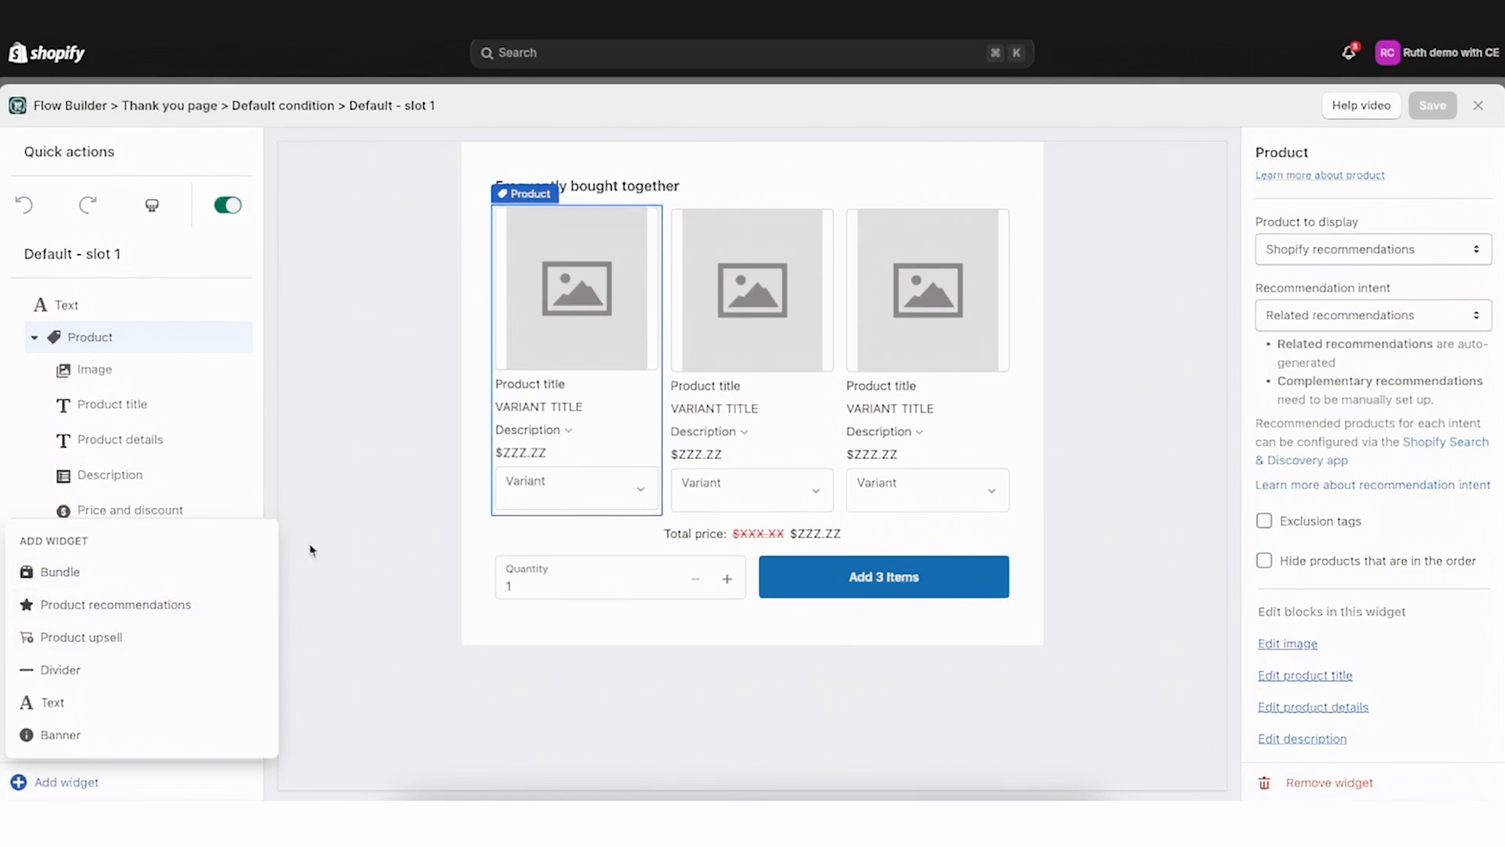
{"action": "left_click", "coordinate": [376, 463]}
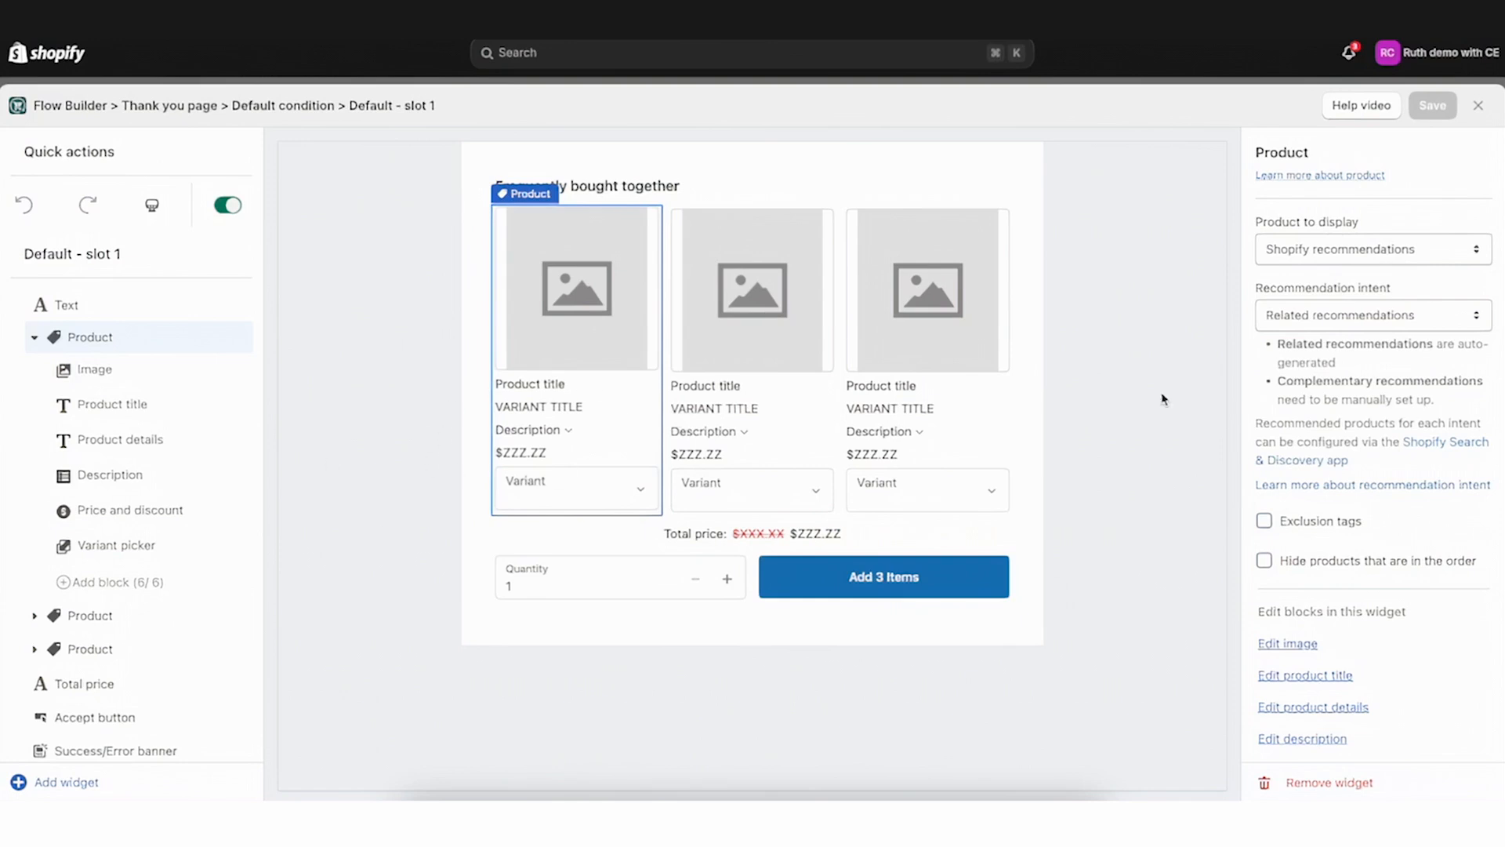
{"action": "left_click", "coordinate": [1306, 177]}
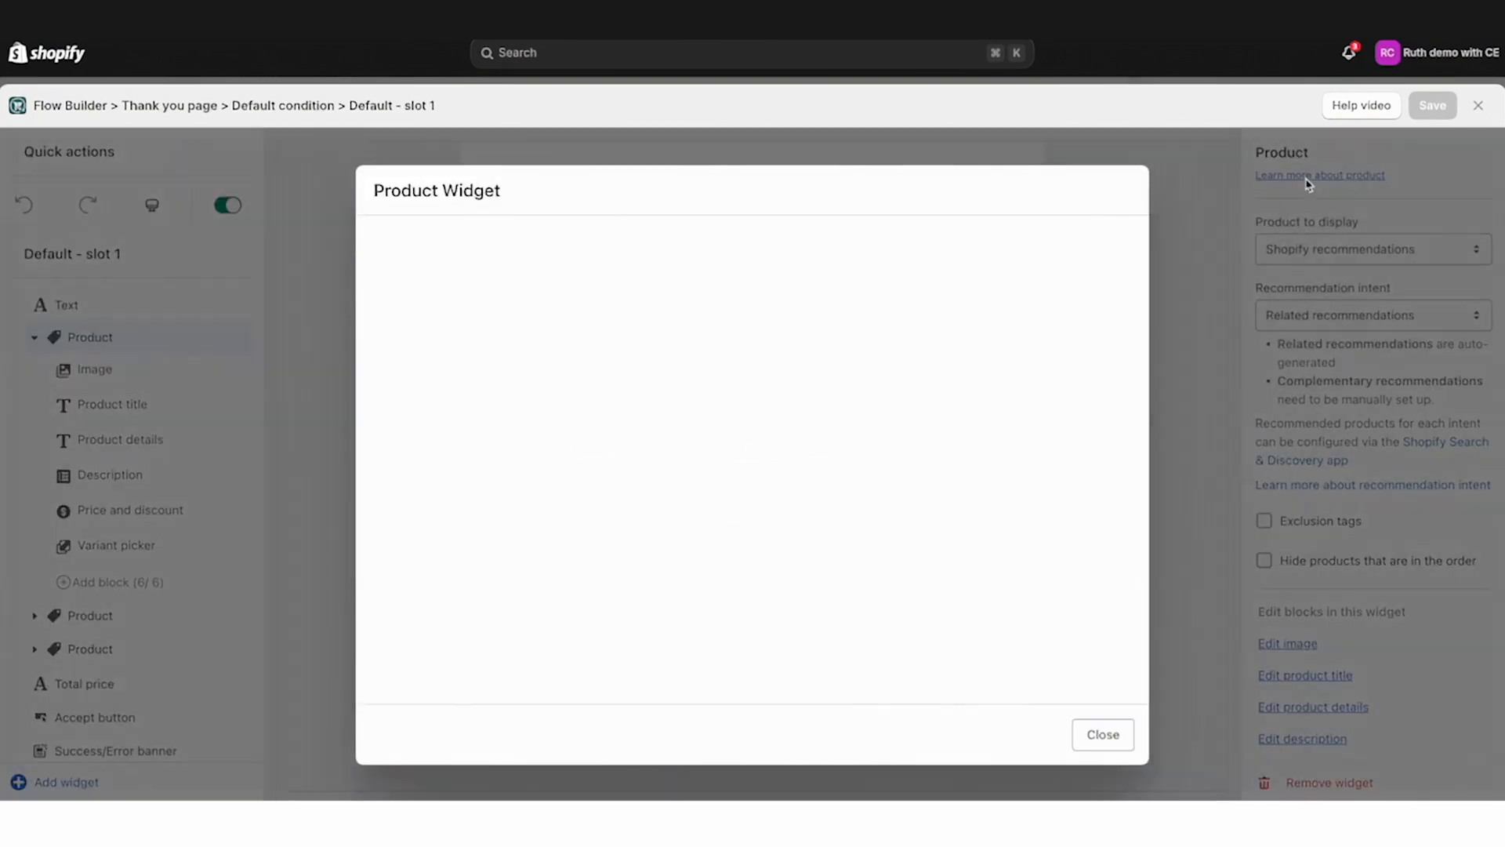
{"action": "left_click", "coordinate": [1103, 735]}
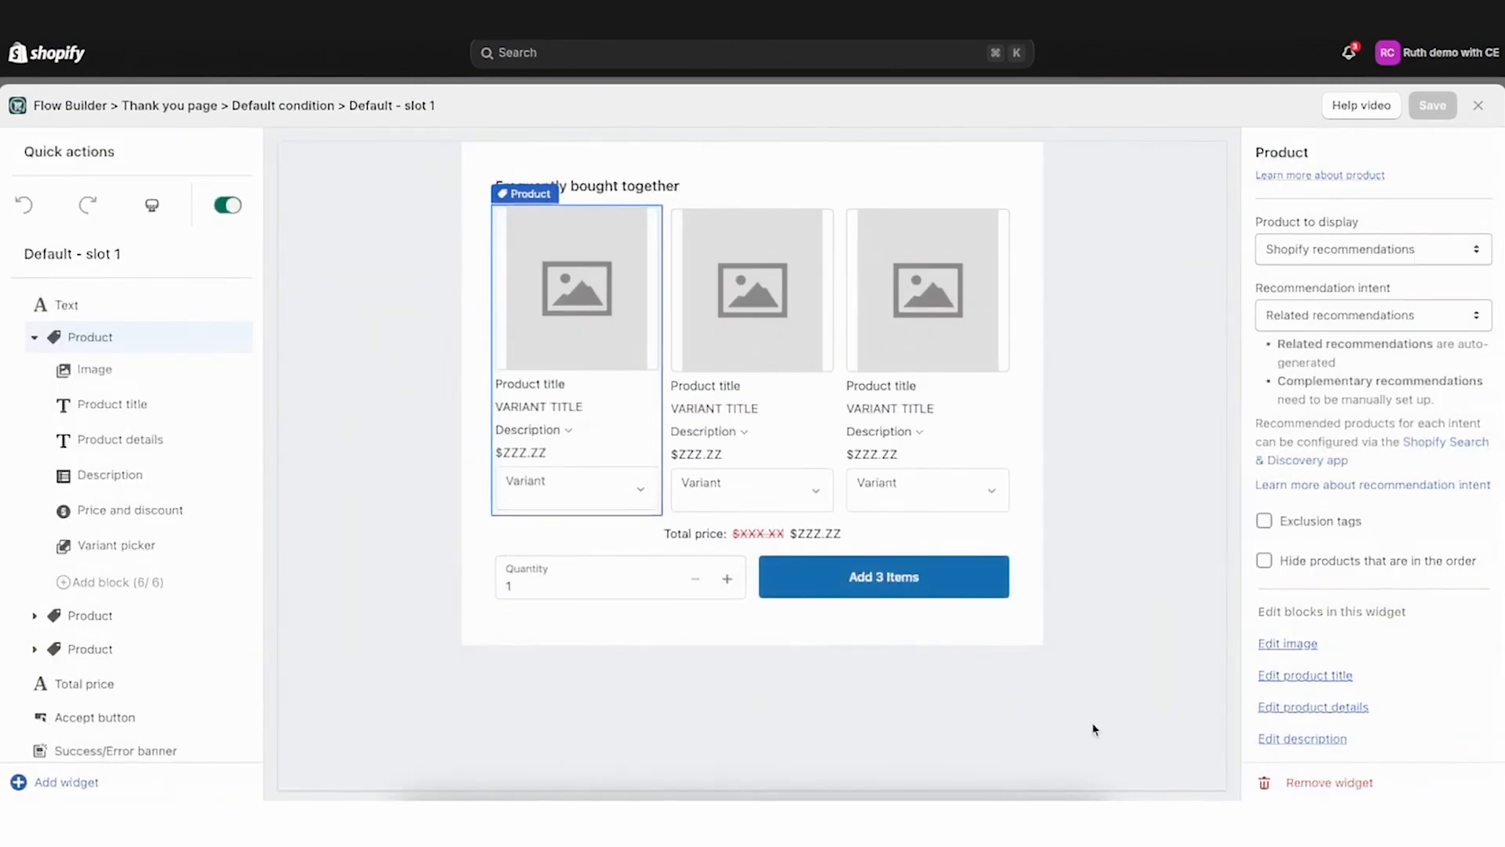
Open the Product to display options and dismiss them without changing the selection
{"action": "left_click", "coordinate": [1350, 252]}
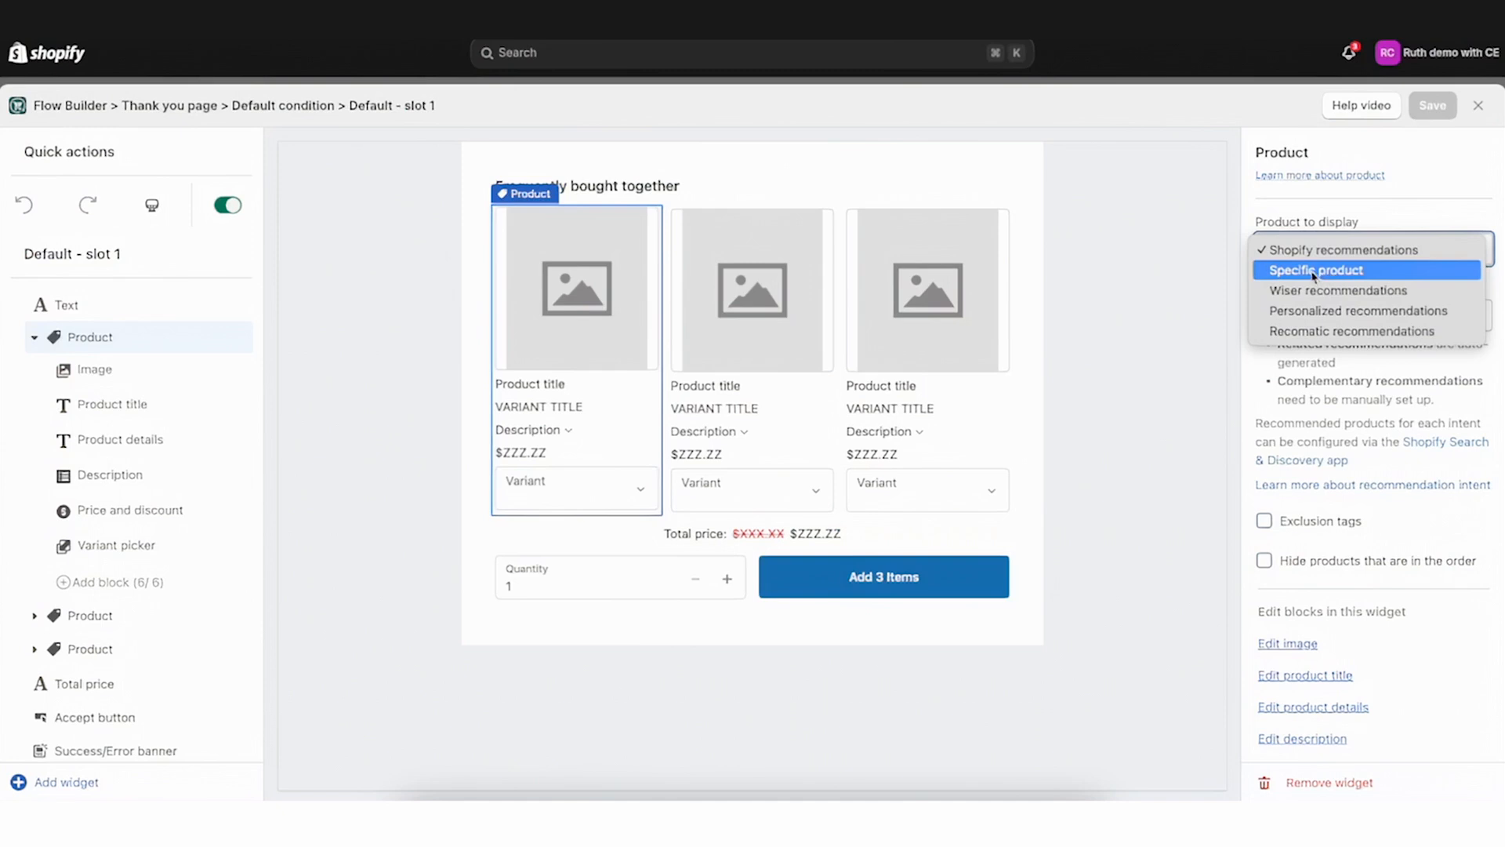
{"action": "left_click", "coordinate": [1191, 282]}
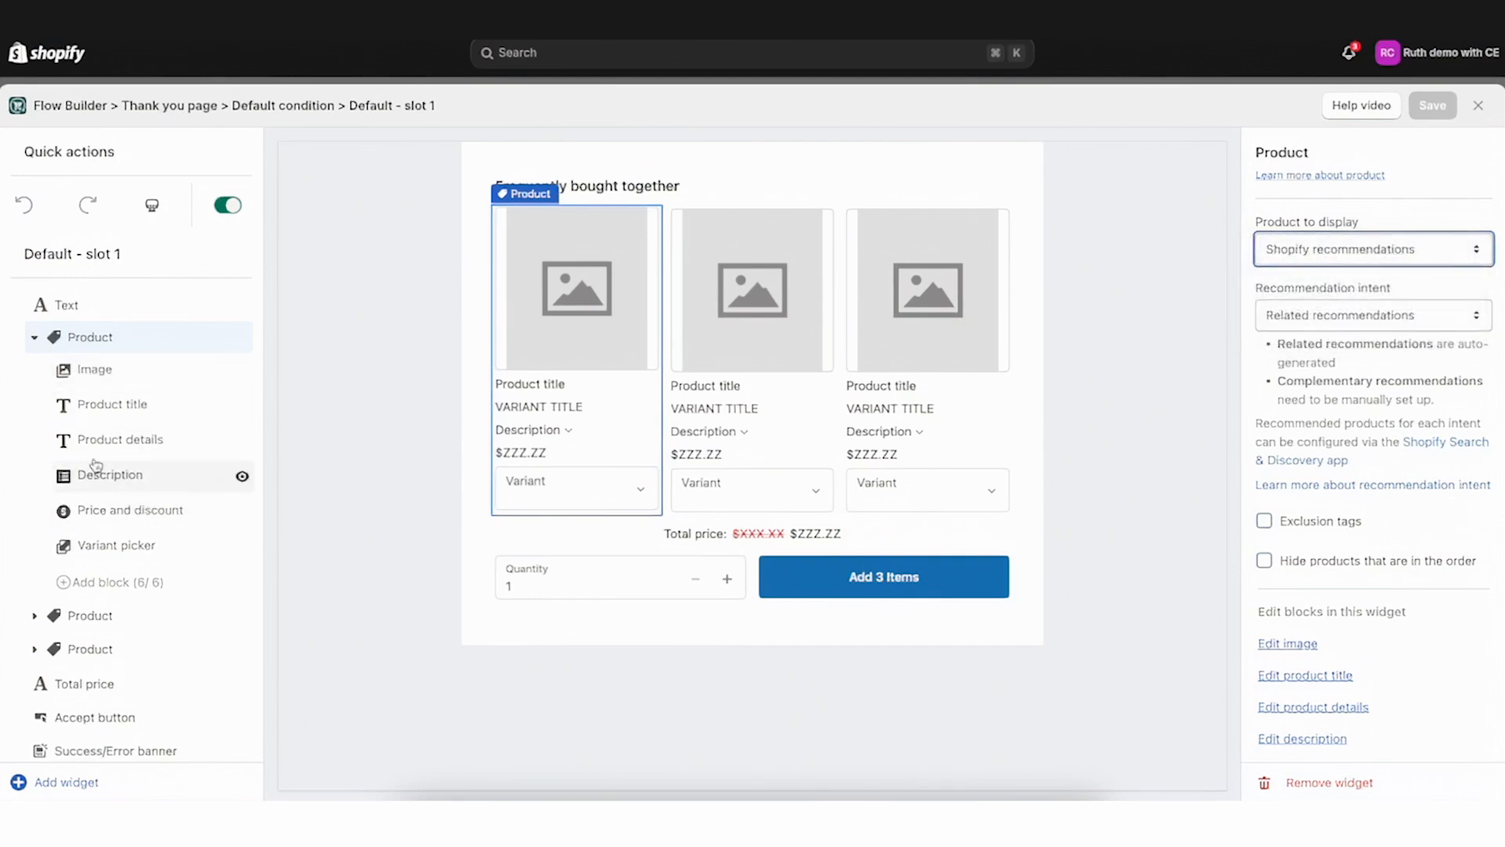
Open the first product's image settings, then its price and discount settings
{"action": "left_click", "coordinate": [93, 369]}
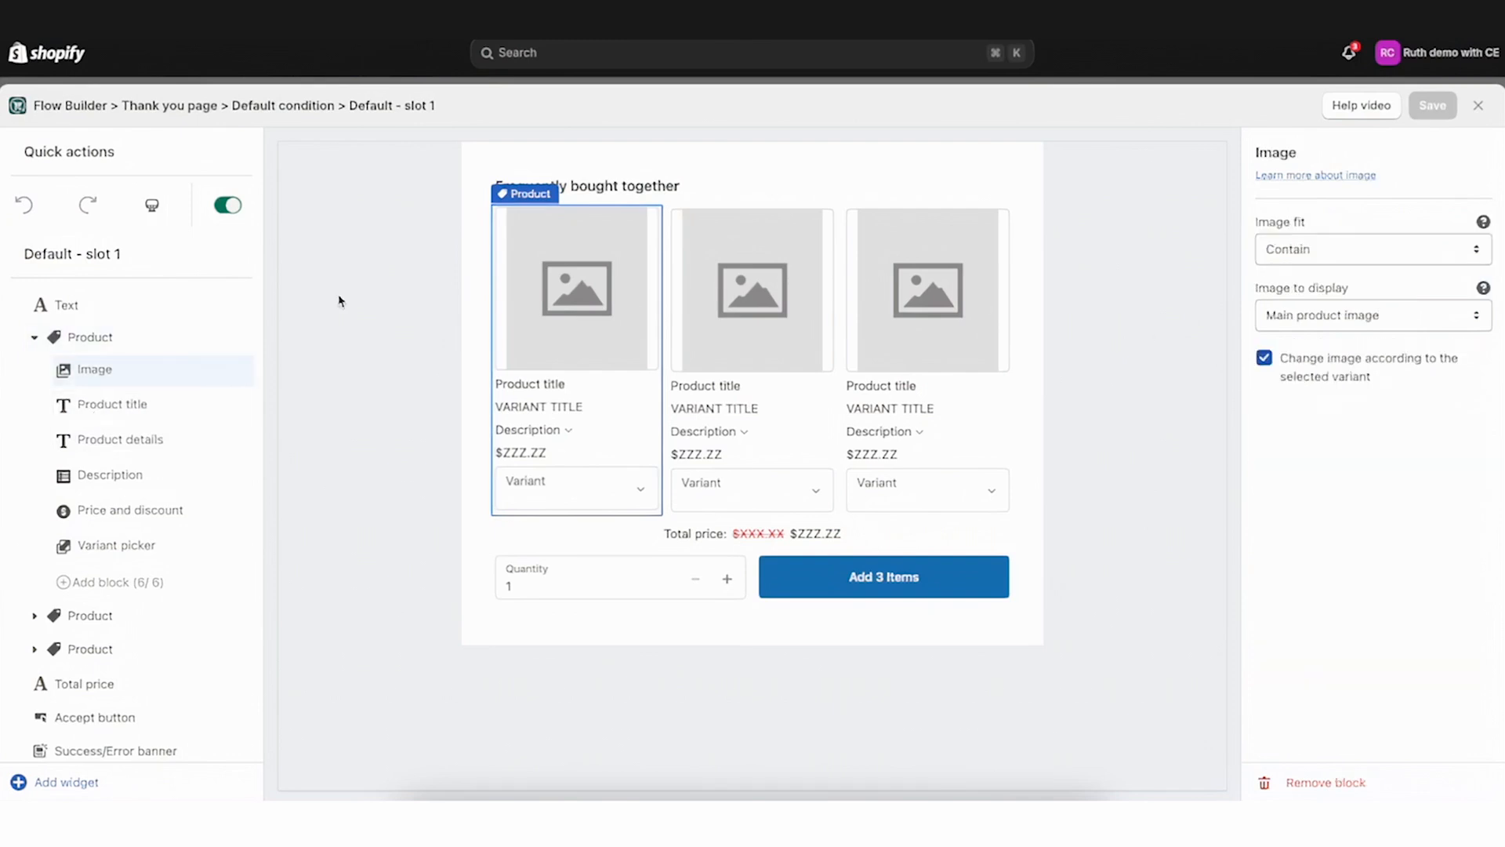
{"action": "left_click", "coordinate": [161, 523]}
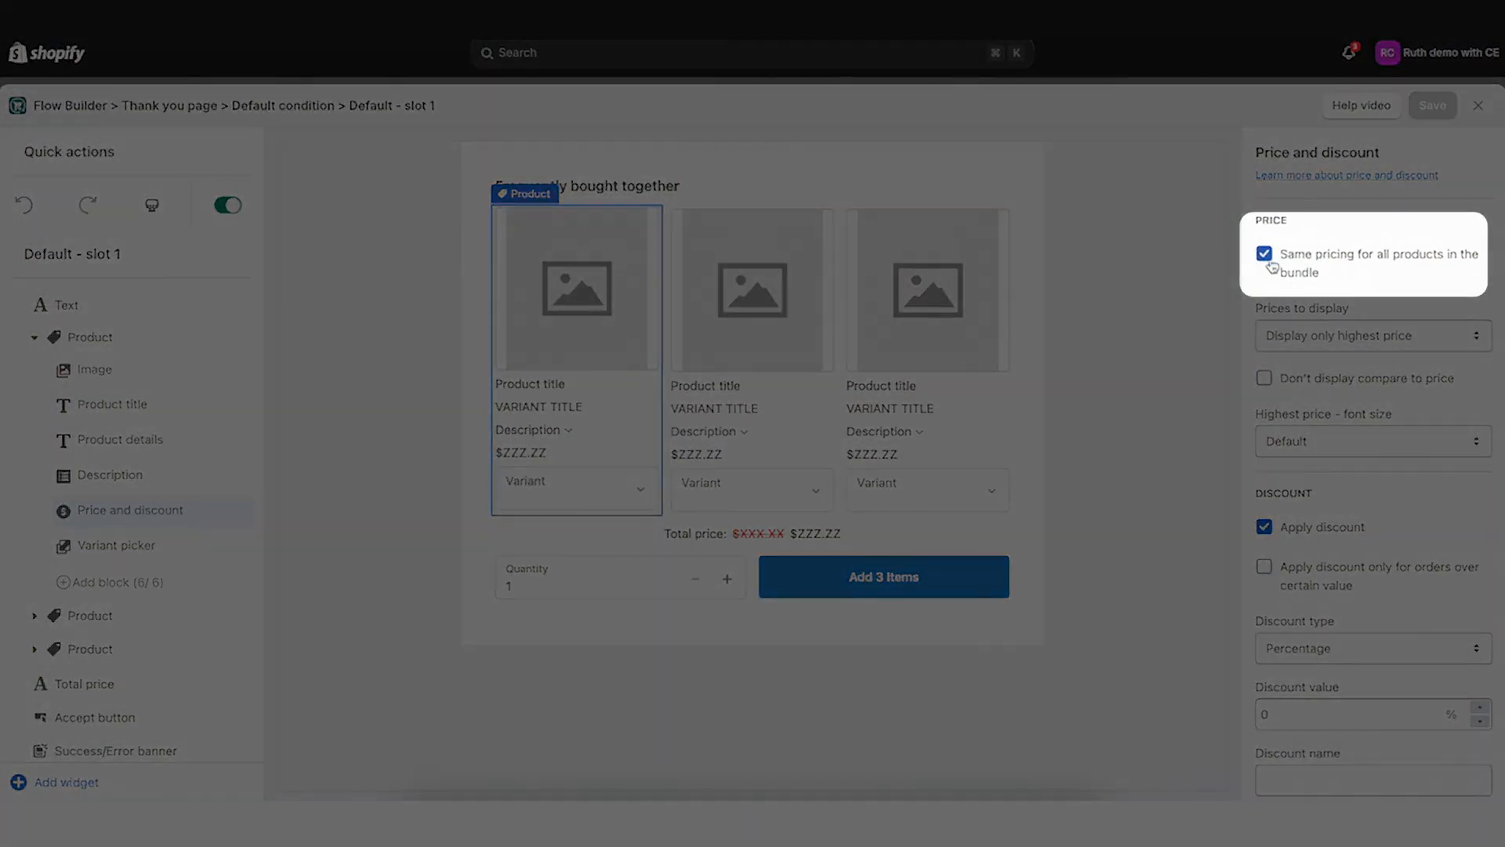
{"action": "scroll", "coordinate": [1316, 700], "scroll_direction": "down", "scroll_amount": 1}
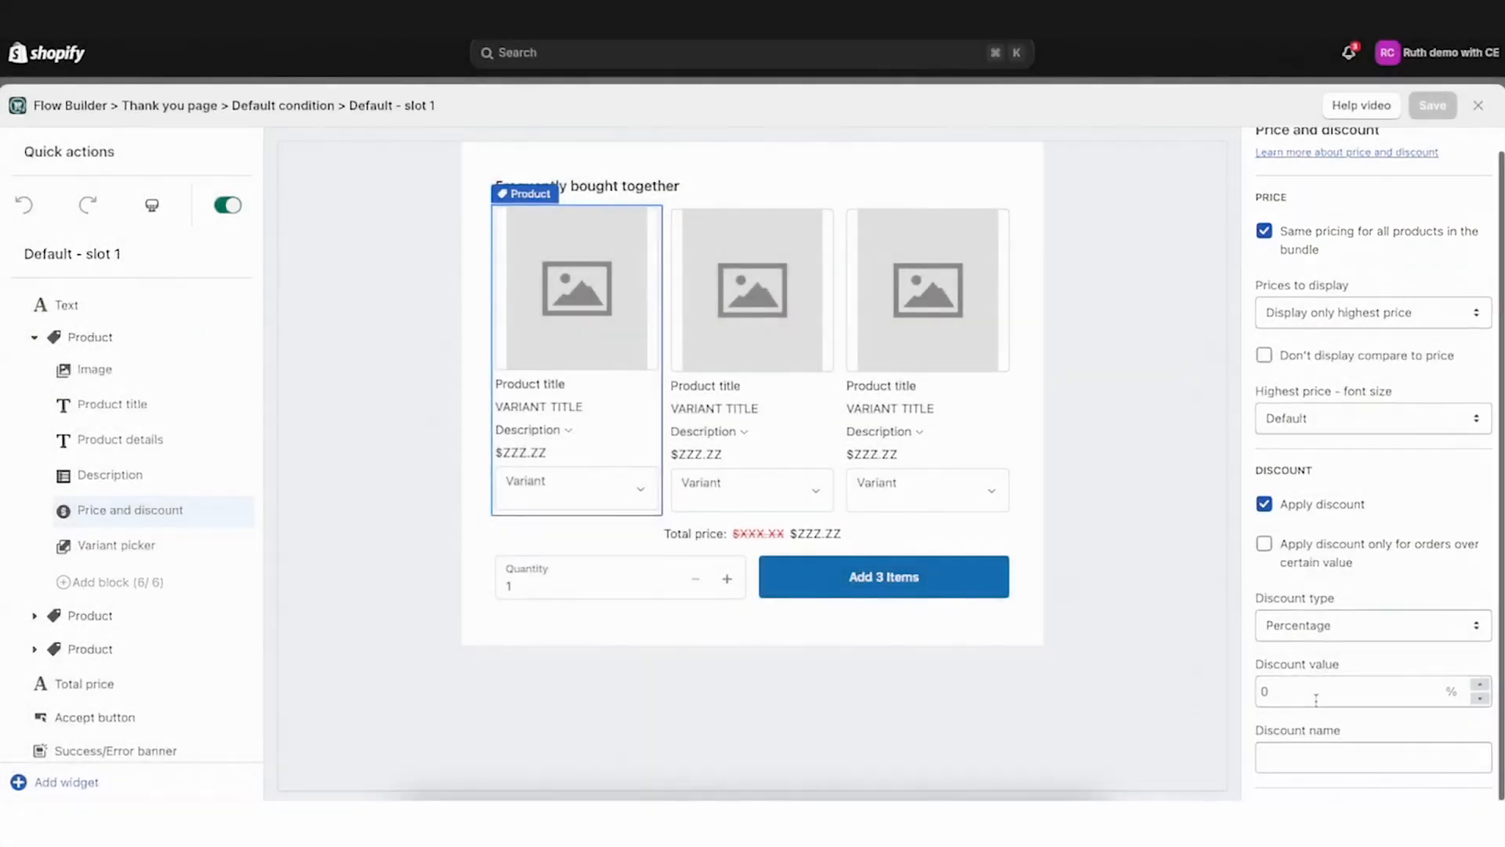
{"action": "scroll", "coordinate": [1302, 675], "scroll_direction": "up", "scroll_amount": 1}
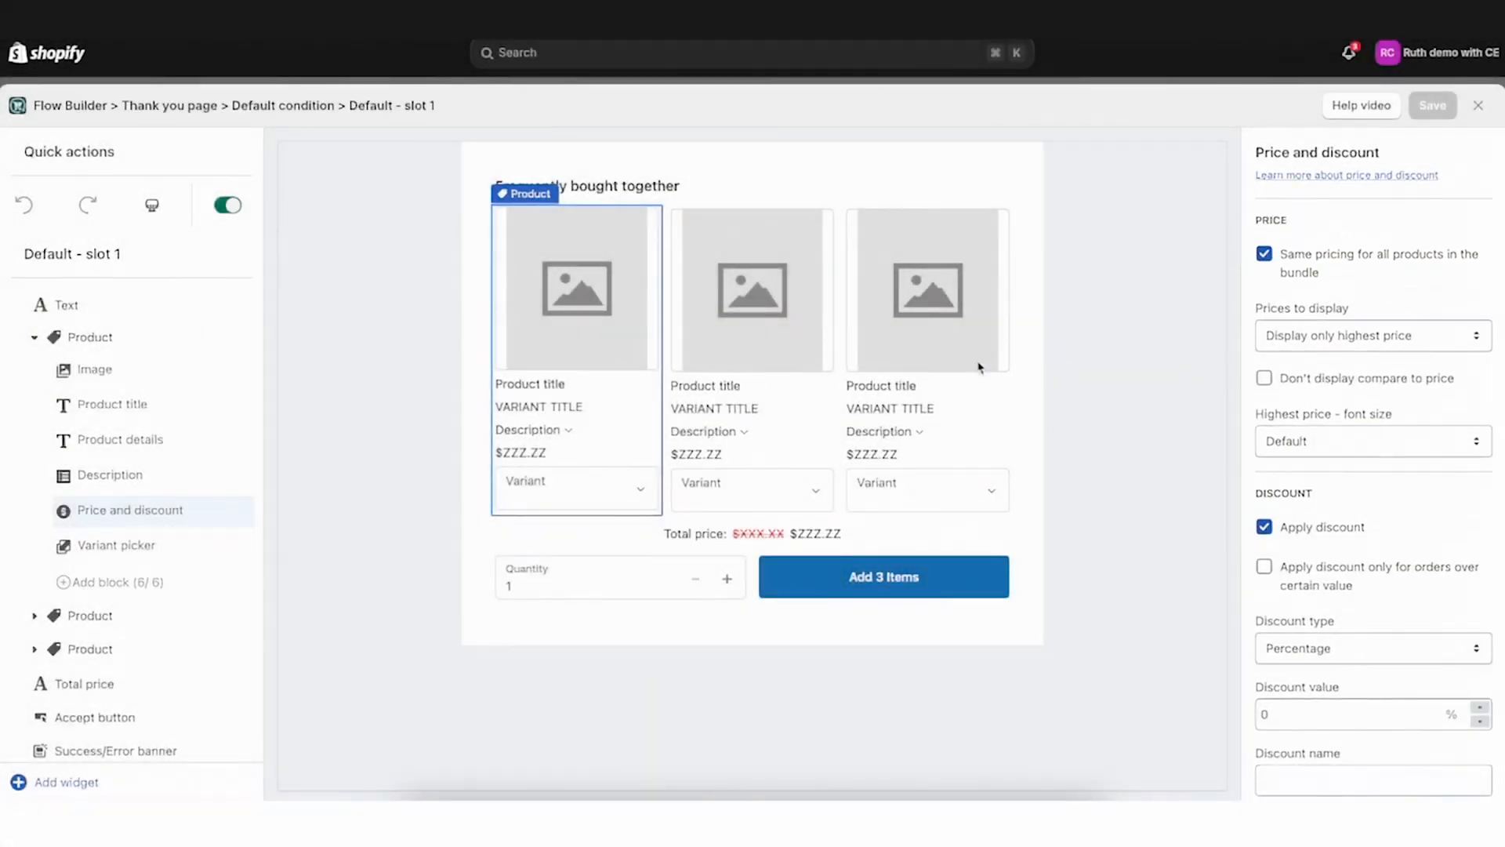
{"action": "left_click", "coordinate": [1264, 255]}
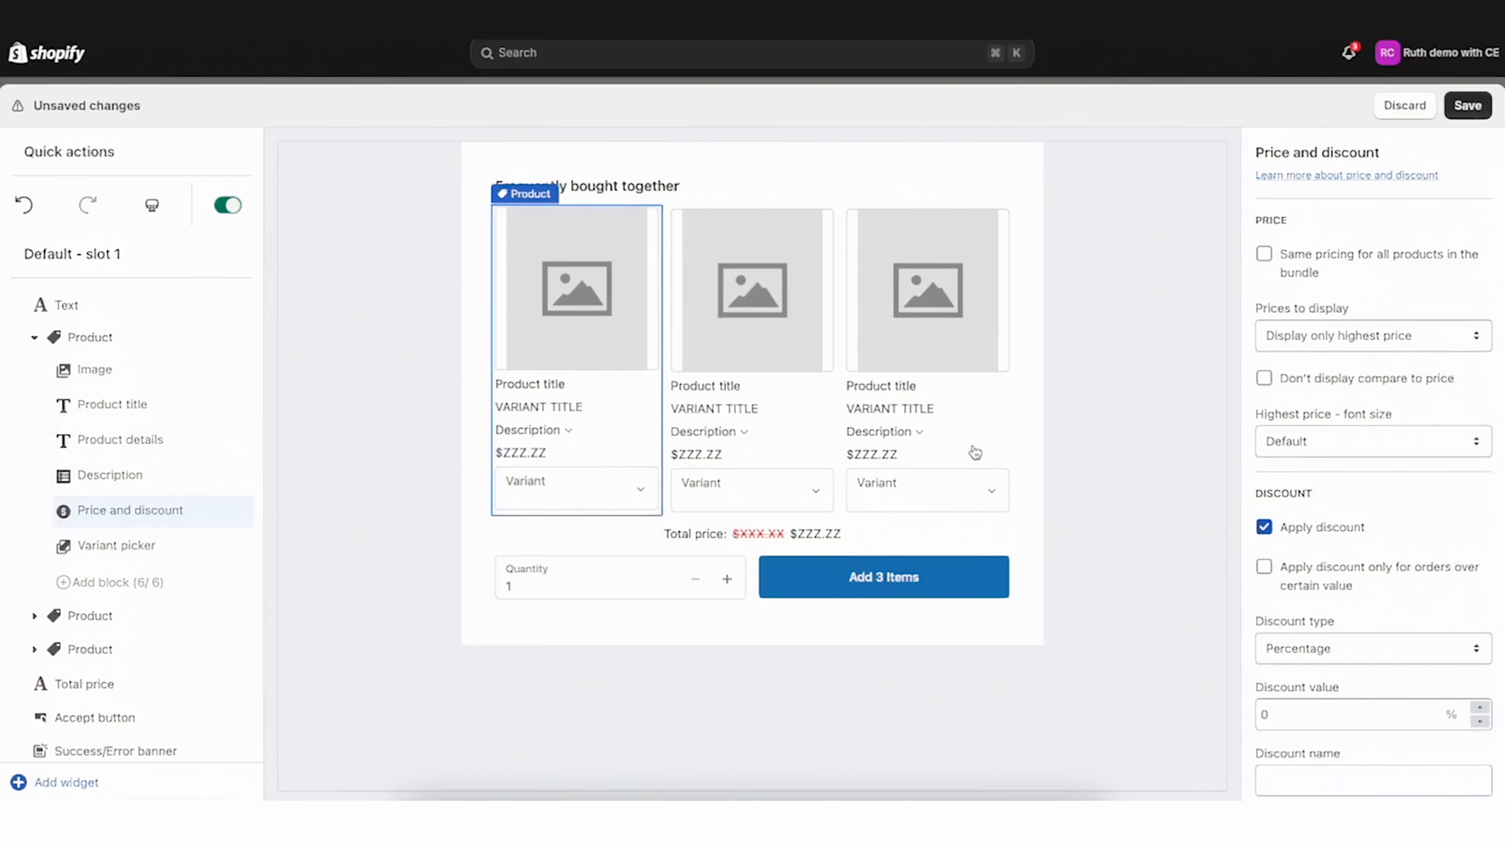
{"action": "left_click", "coordinate": [1266, 255]}
{"action": "scroll", "coordinate": [1328, 474], "scroll_direction": "down", "scroll_amount": 1}
{"action": "left_click_drag", "start_coordinate": [1271, 290], "coordinate": [1371, 291]}
{"action": "left_click", "coordinate": [1371, 290]}
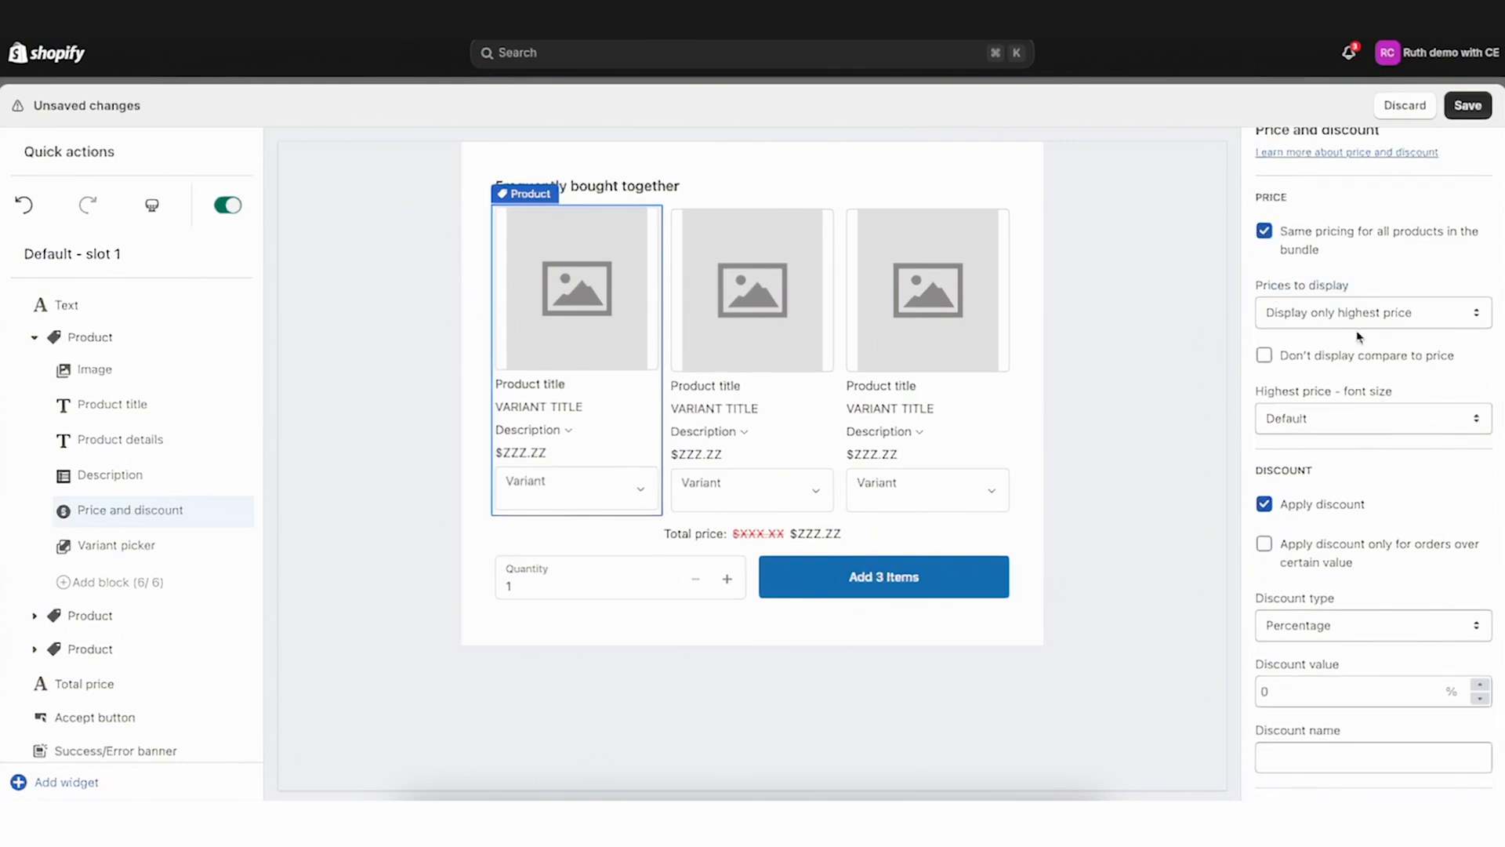
Set the prices to display to highest and final (lowest) prices for the first product
{"action": "left_click", "coordinate": [1357, 320]}
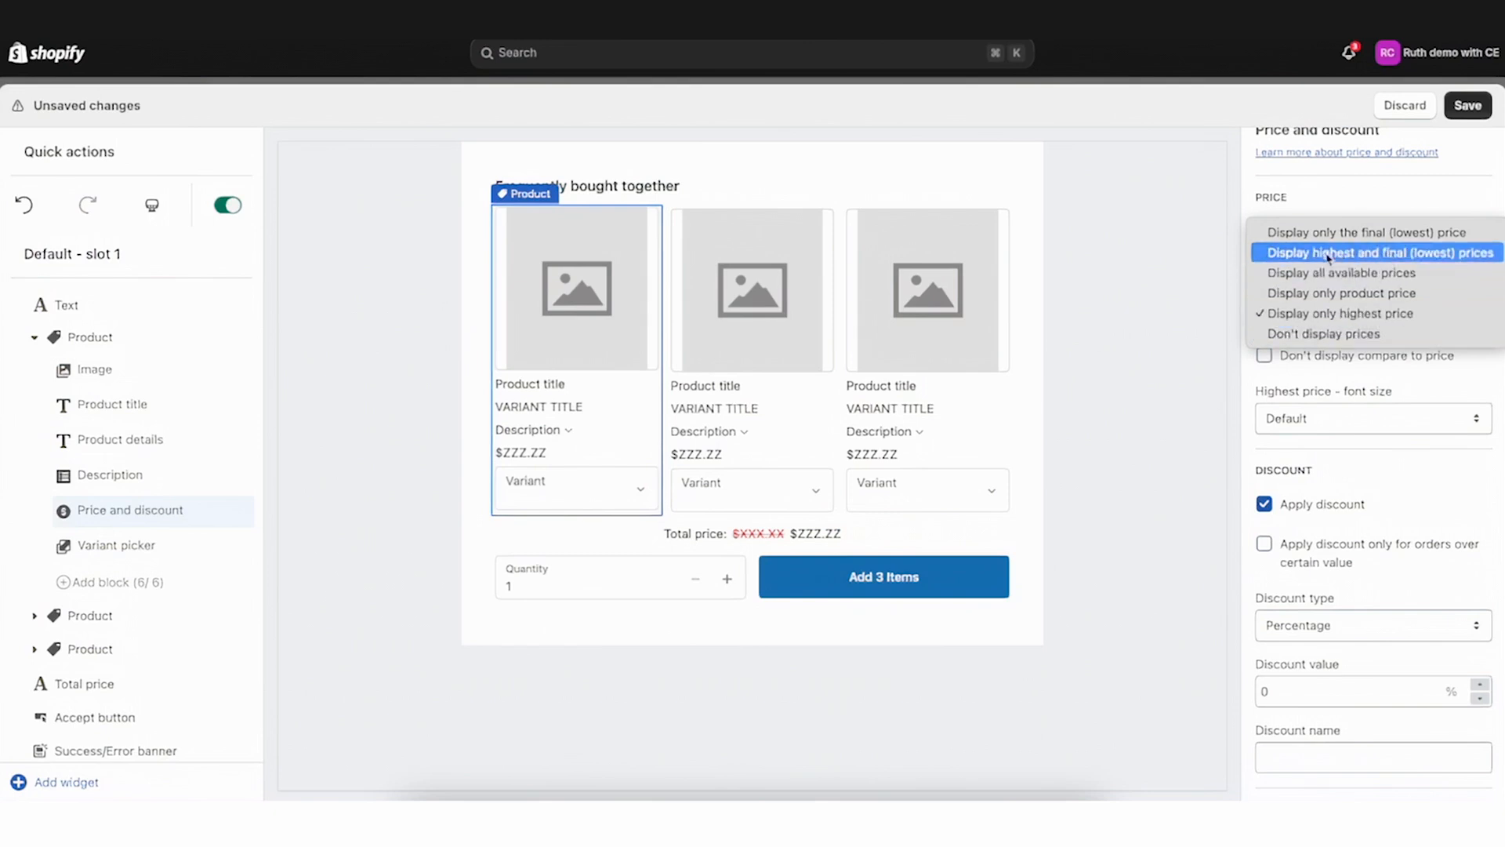
{"action": "left_click", "coordinate": [1420, 252]}
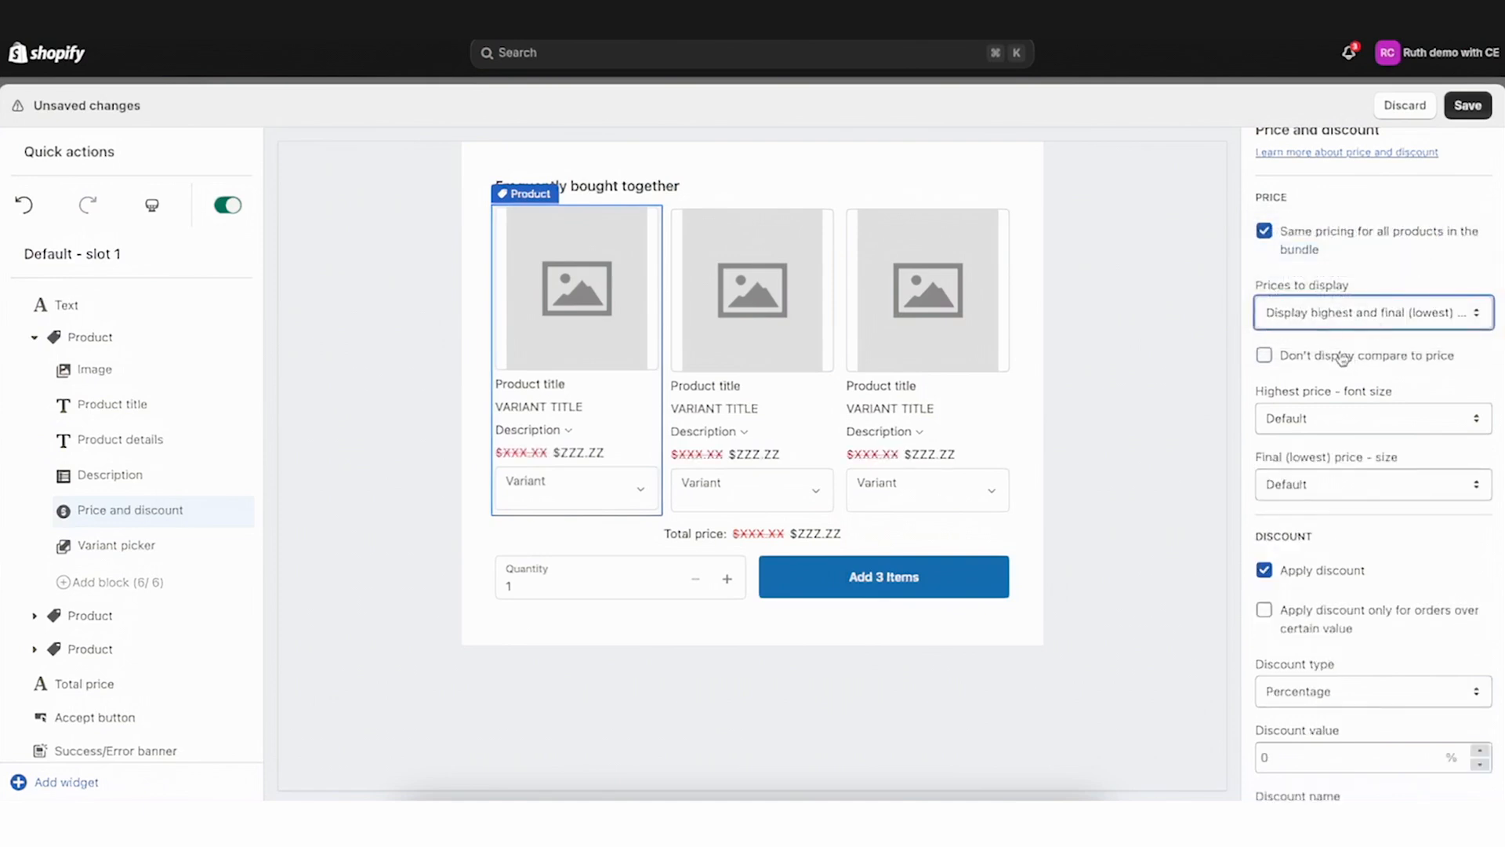
{"action": "scroll", "coordinate": [1343, 358], "scroll_direction": "down", "scroll_amount": 1}
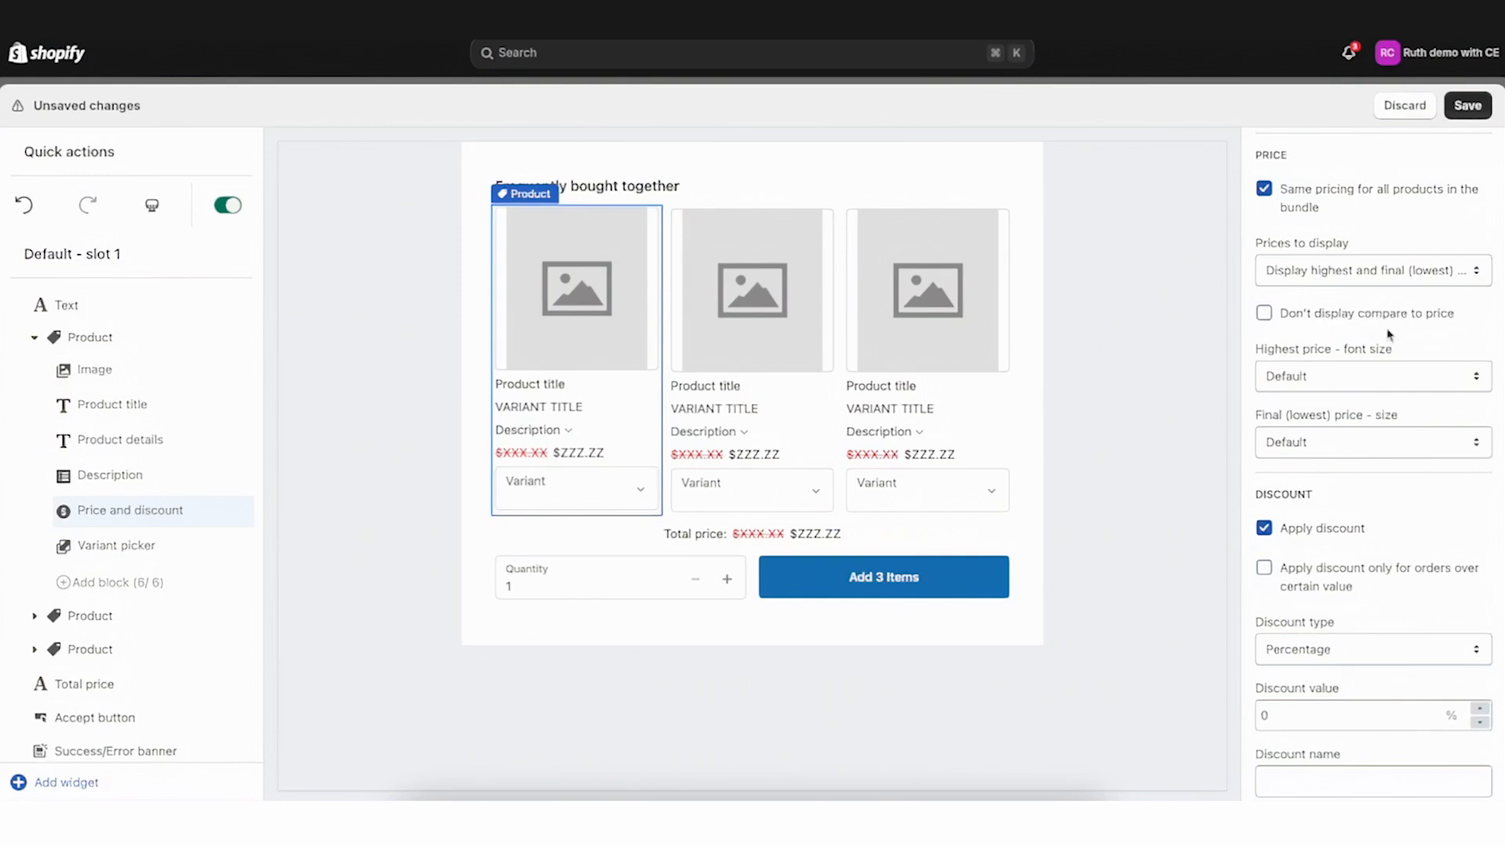
{"action": "scroll", "coordinate": [1339, 345], "scroll_direction": "down", "scroll_amount": 1}
{"action": "left_click", "coordinate": [1339, 345]}
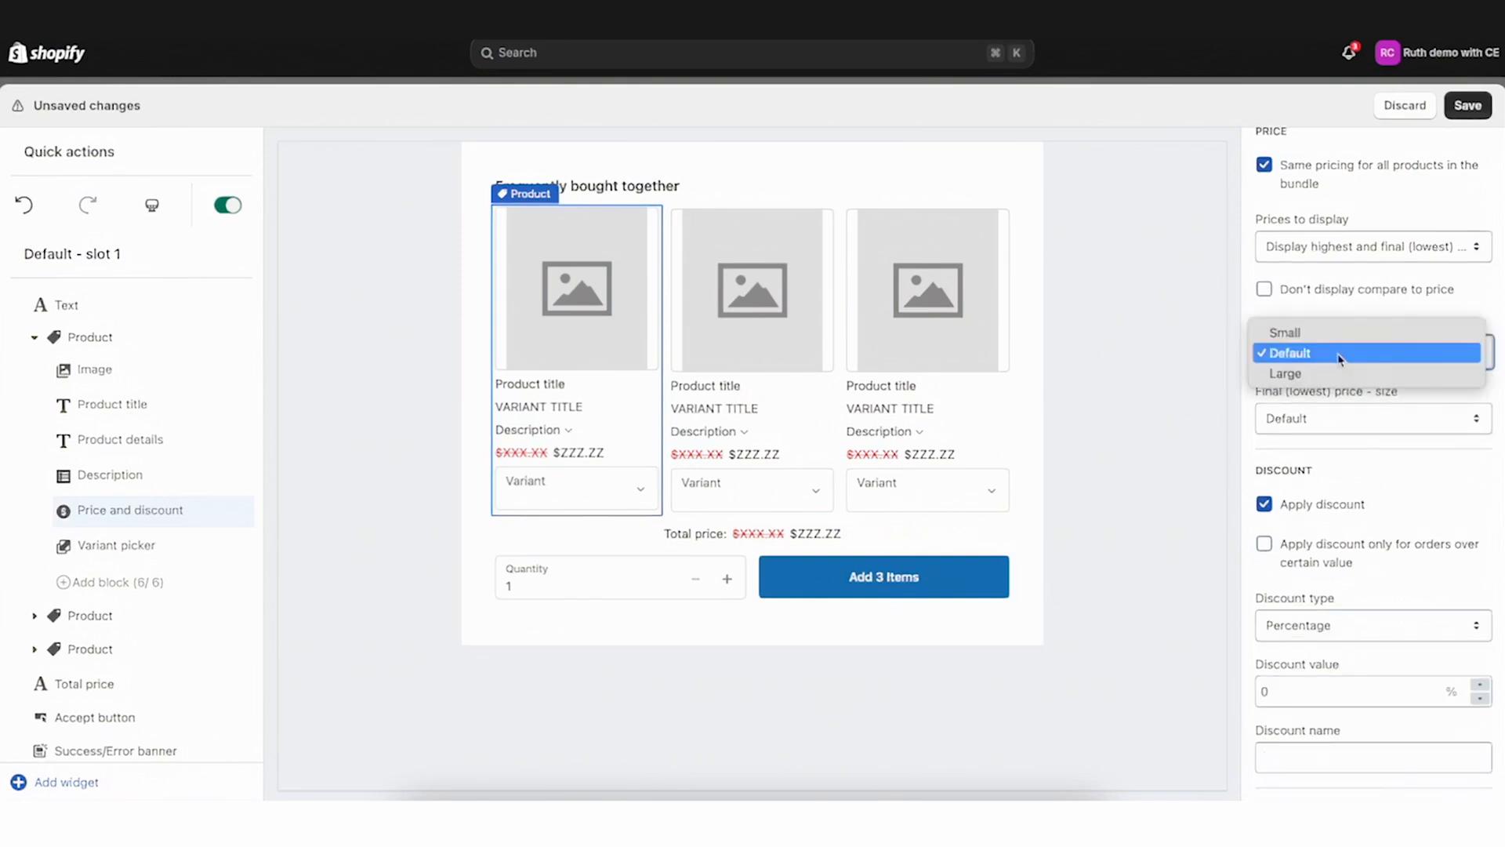
{"action": "left_click", "coordinate": [1343, 308]}
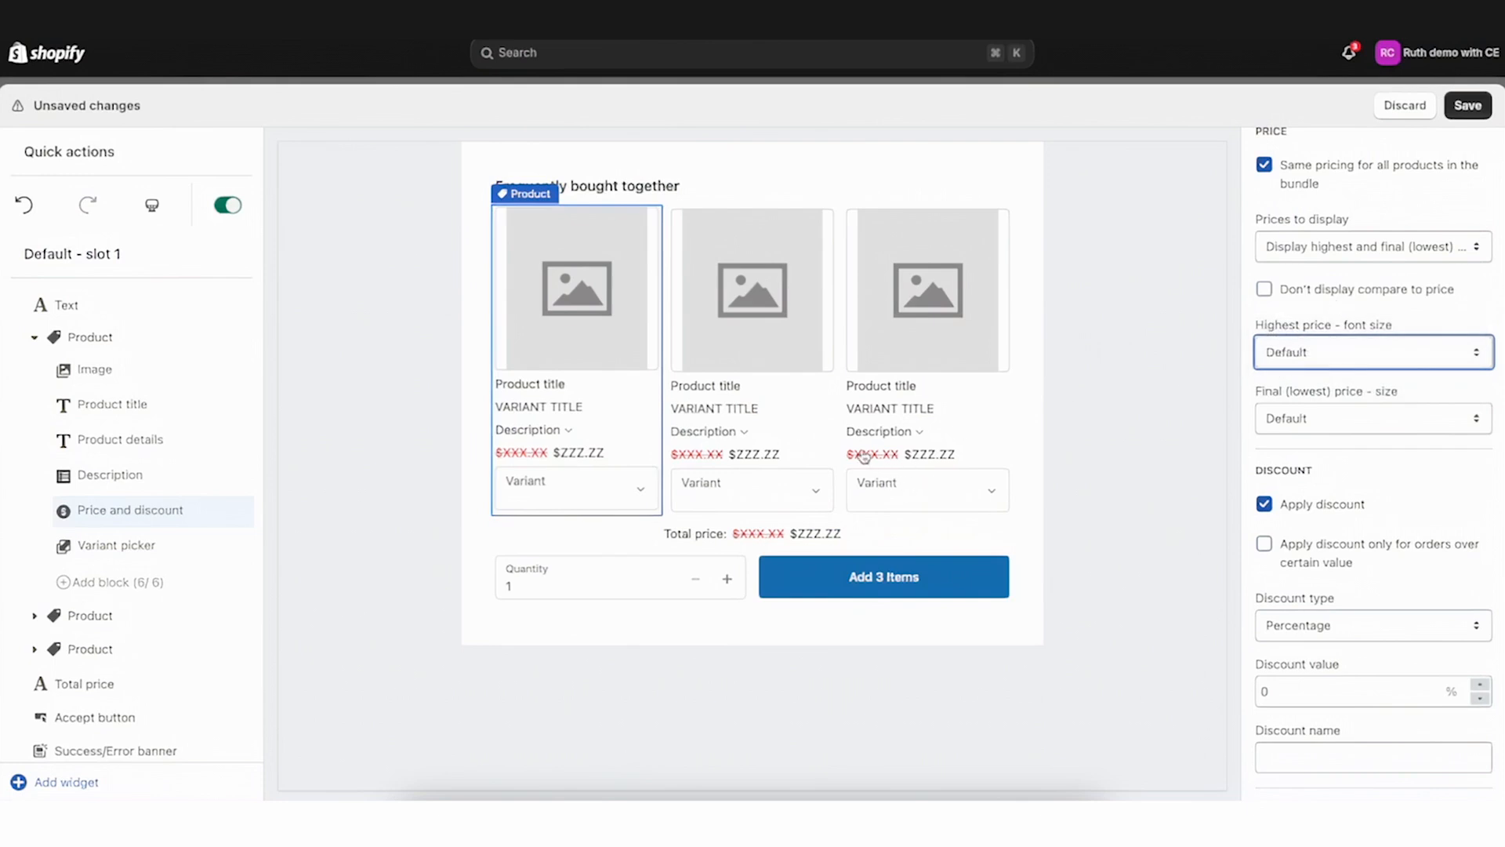
{"action": "left_click", "coordinate": [1342, 454]}
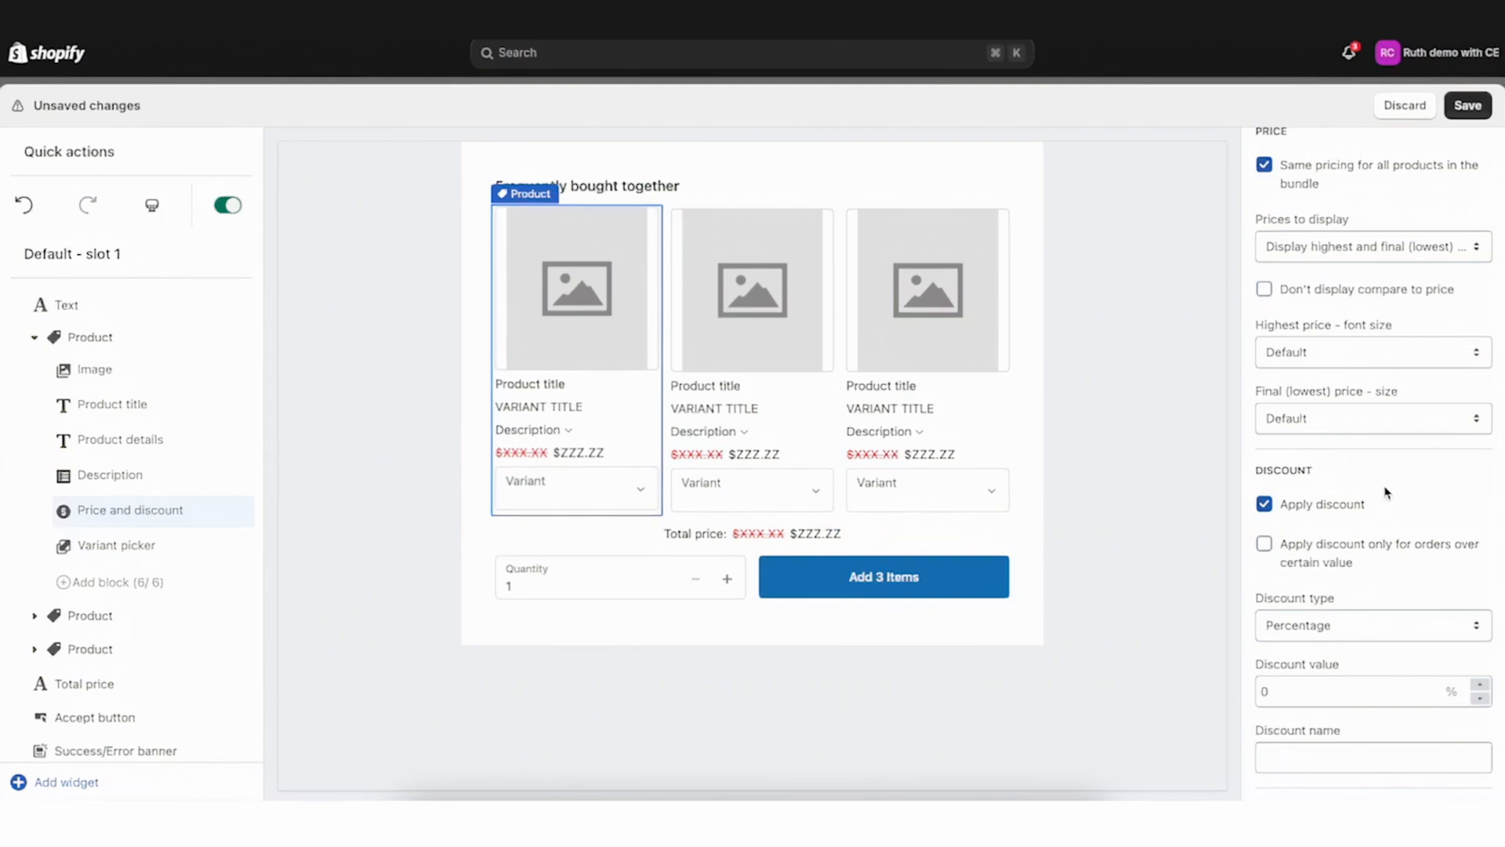
{"action": "left_click", "coordinate": [1432, 632]}
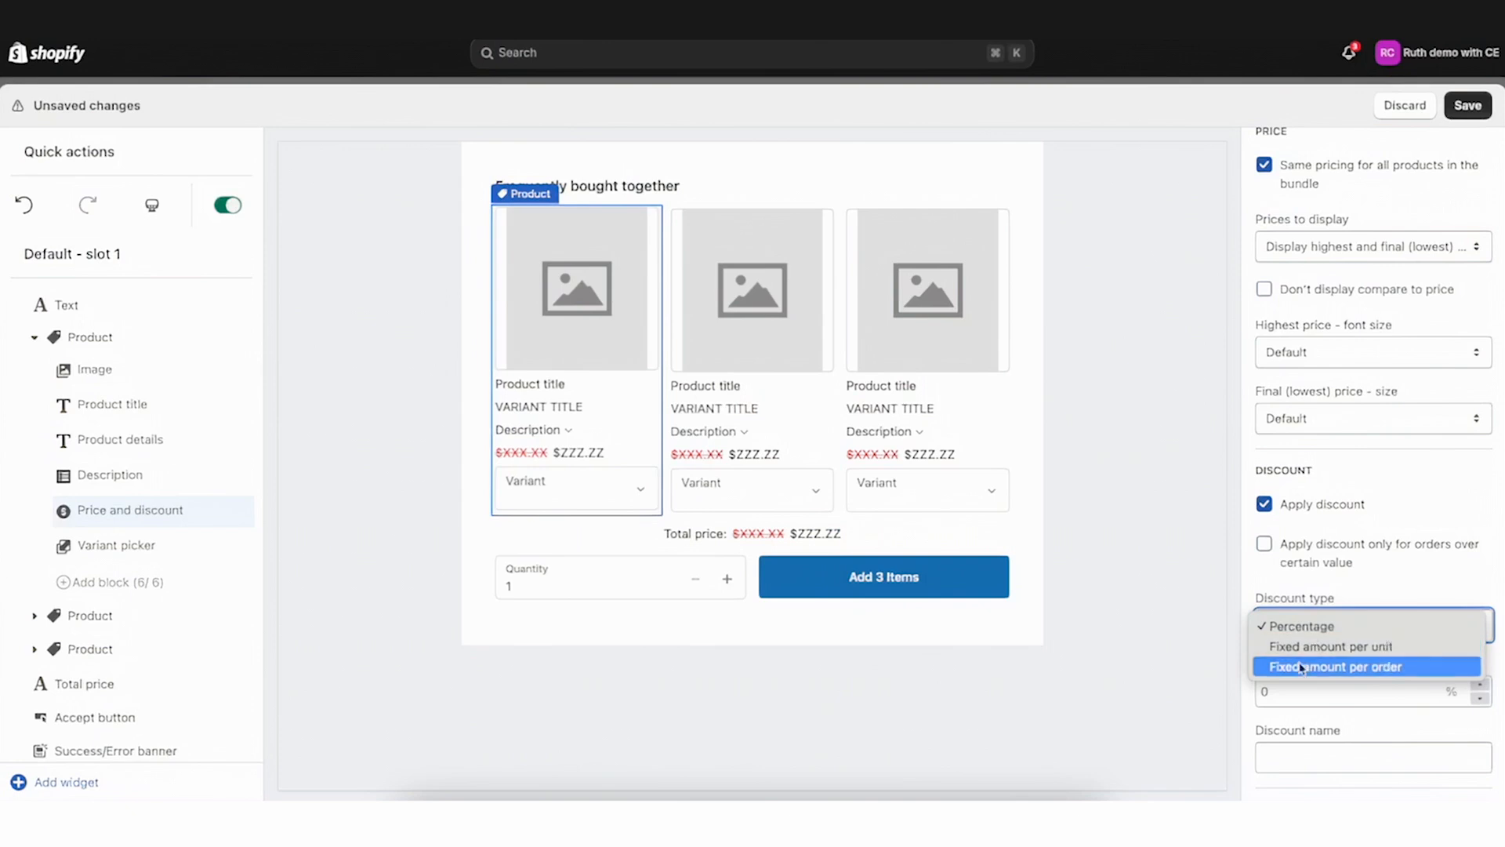
{"action": "left_click", "coordinate": [1305, 625]}
{"action": "left_click", "coordinate": [1363, 582]}
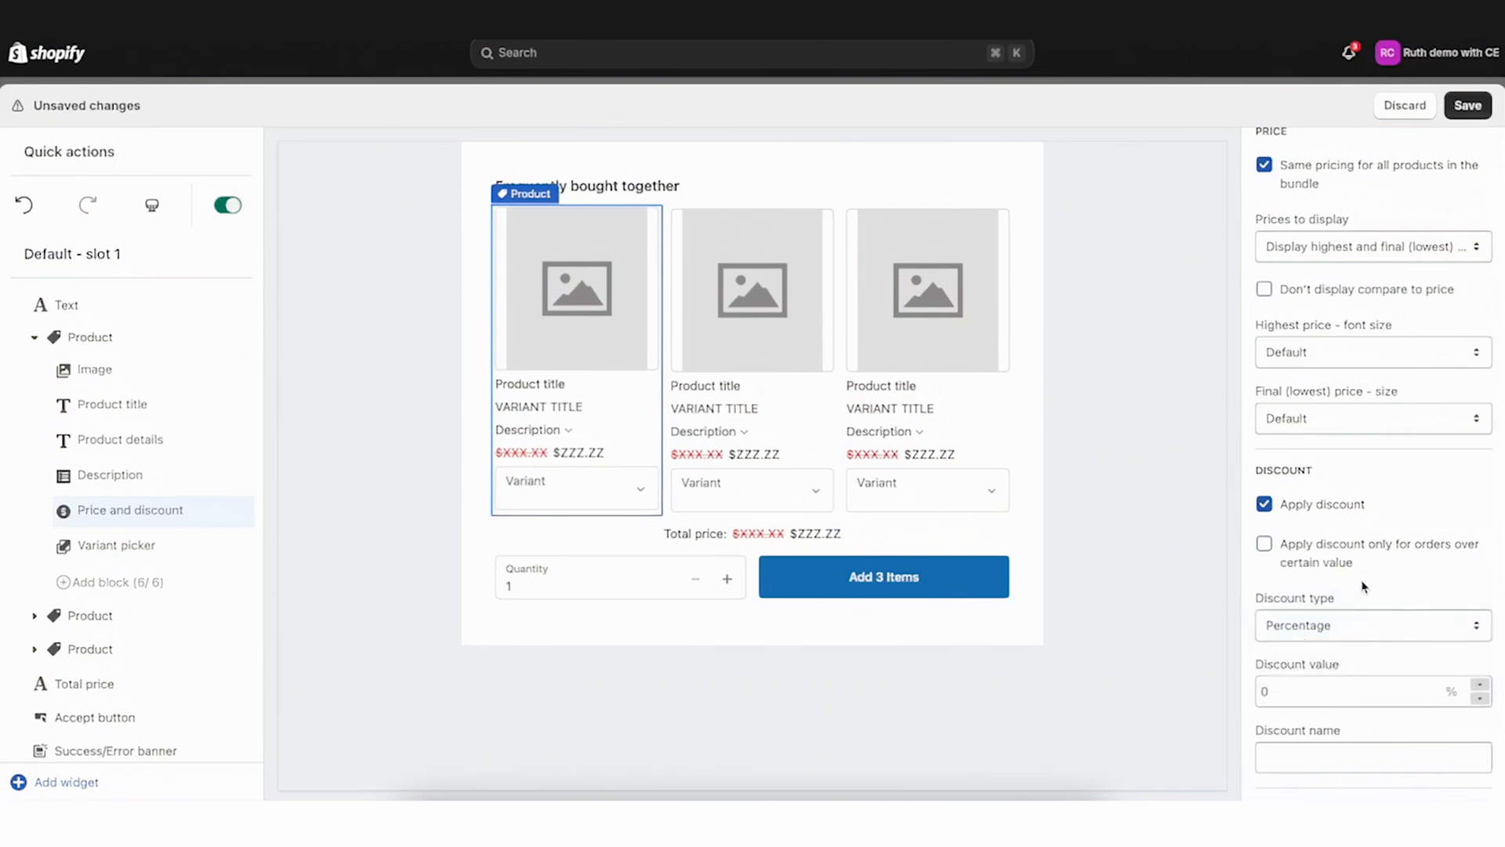
{"action": "left_click", "coordinate": [1265, 544]}
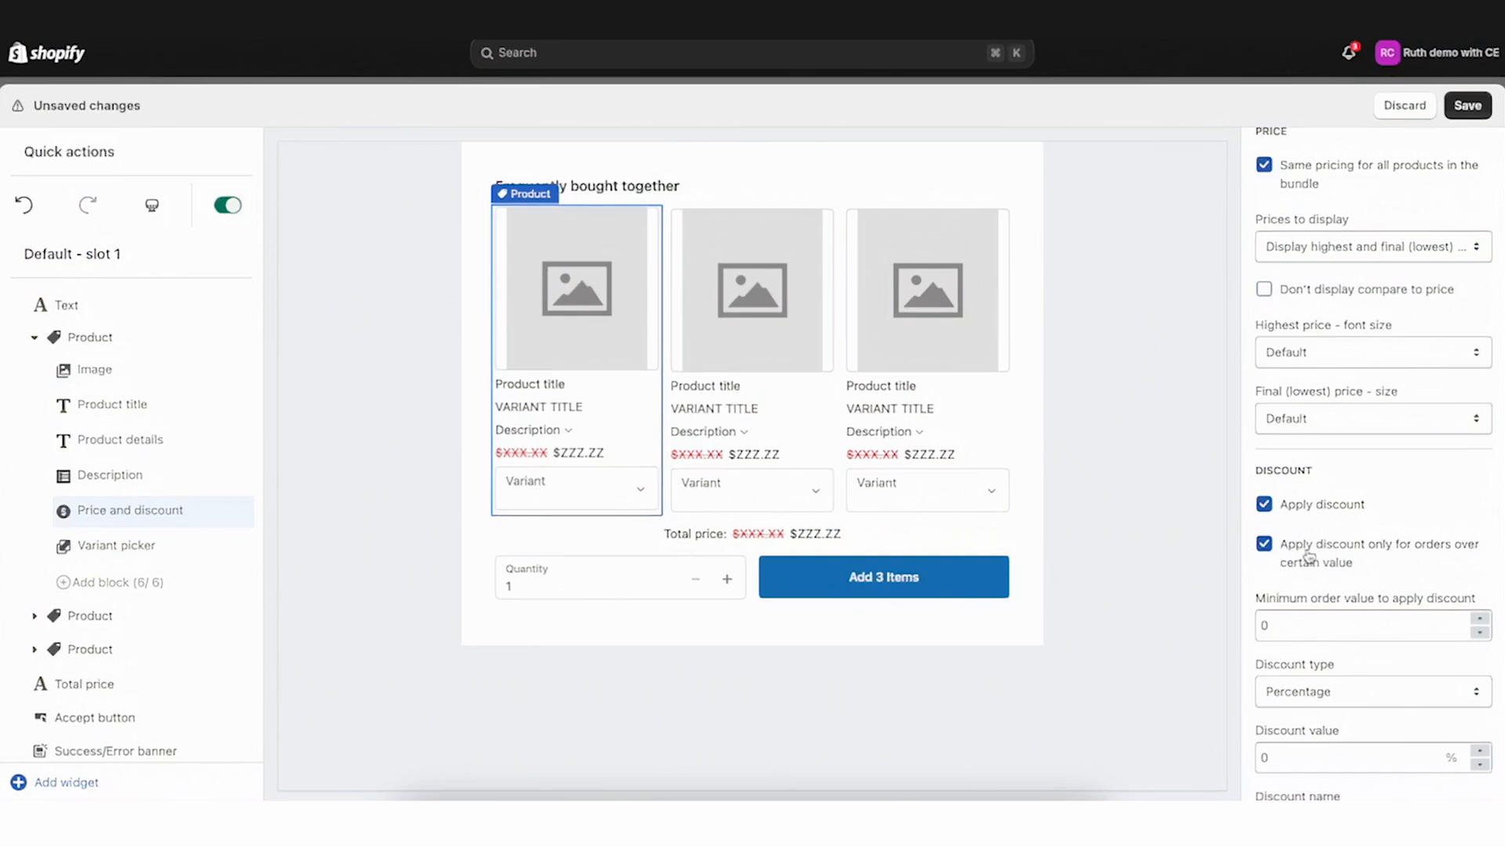
{"action": "left_click", "coordinate": [1265, 544]}
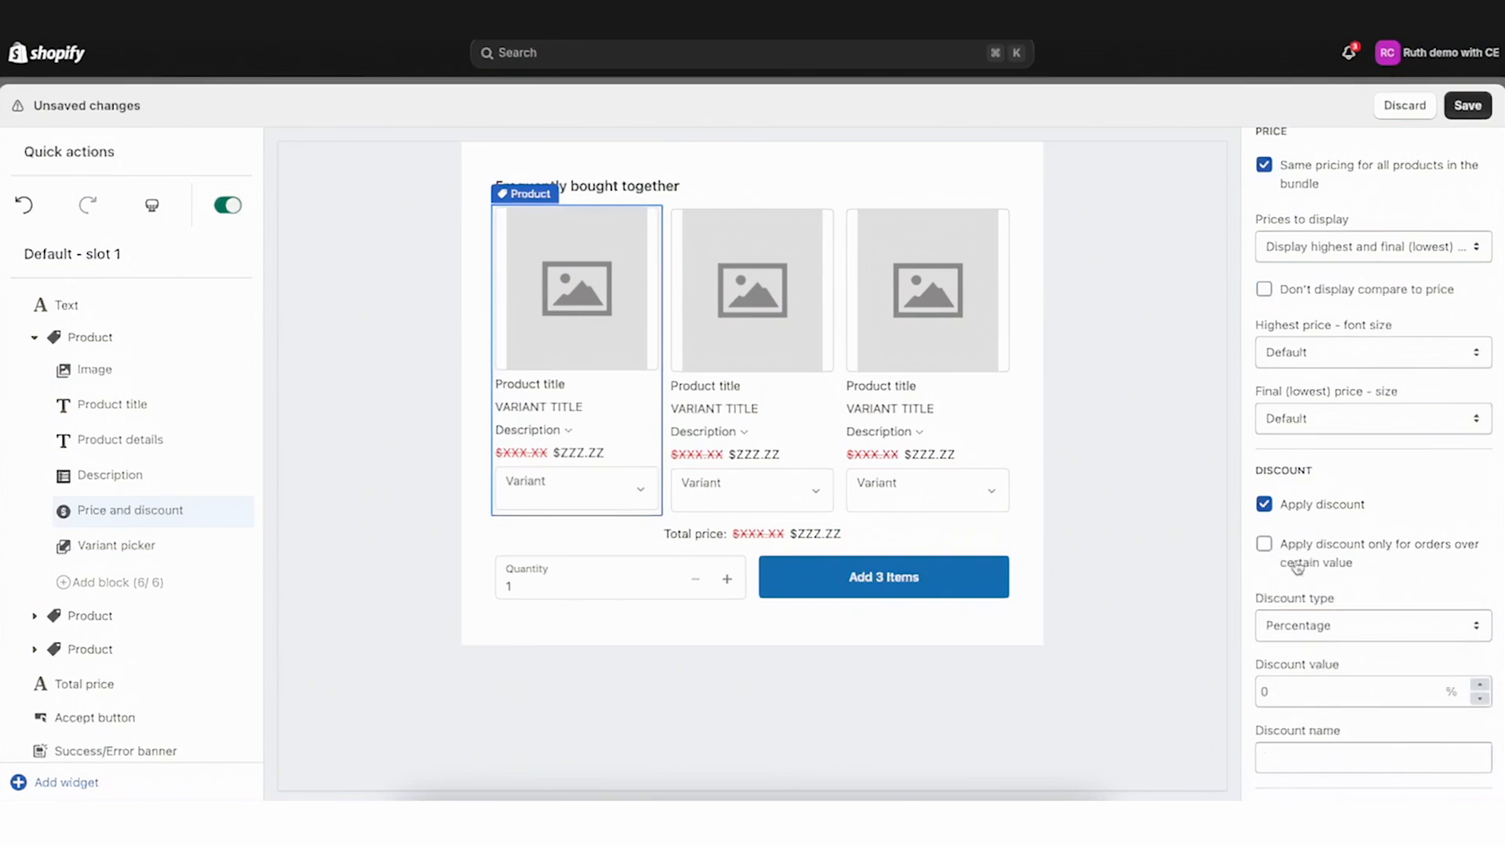
Set the discount value to 15 % and the discount name to bundles-15, then save
{"action": "left_click", "coordinate": [1278, 686]}
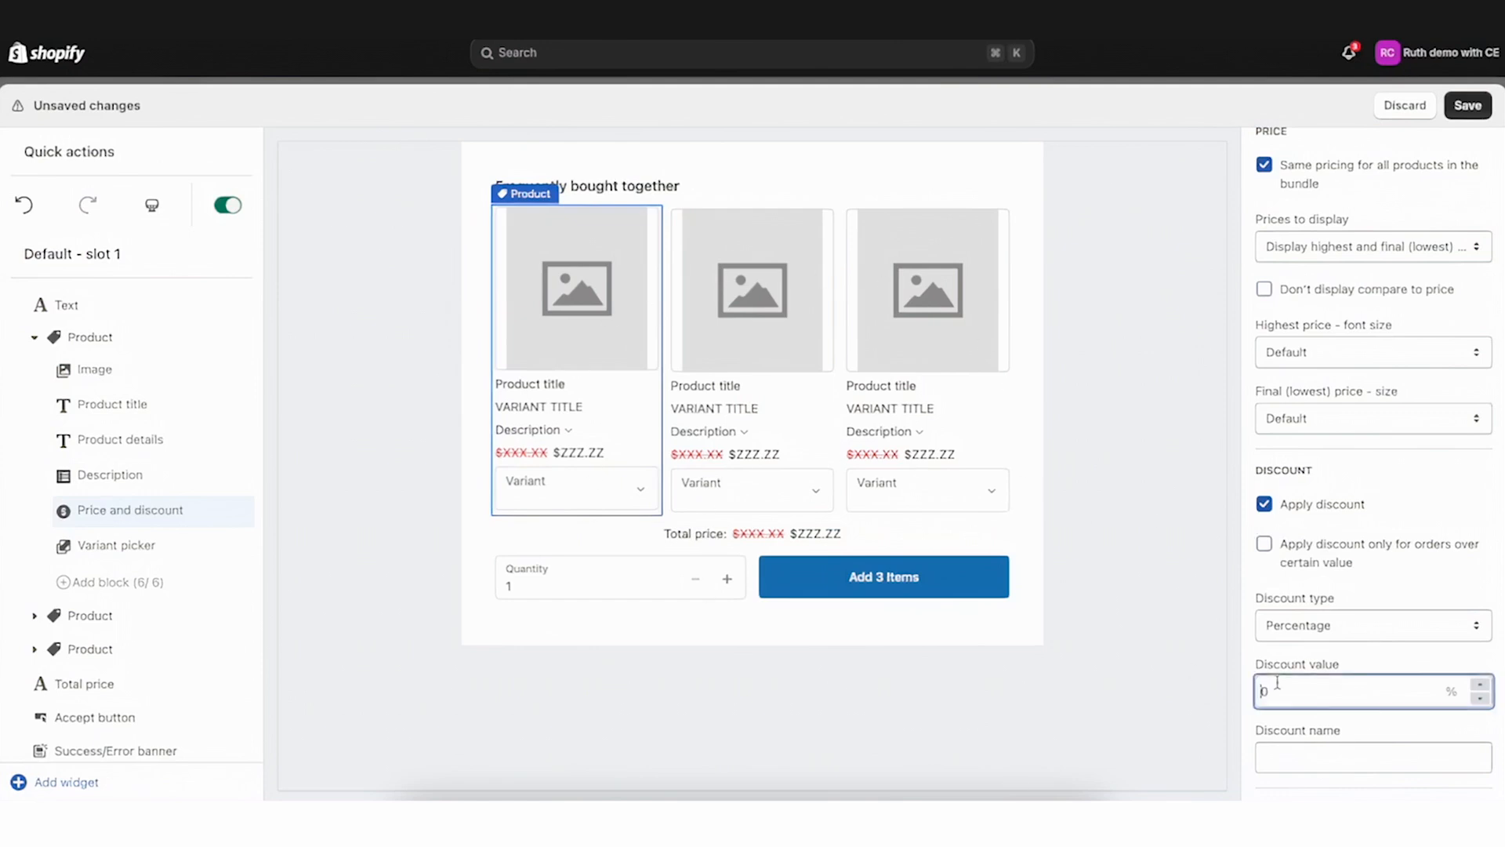
{"action": "type", "text": "15"}
{"action": "left_click", "coordinate": [1315, 670]}
{"action": "left_click", "coordinate": [1307, 761]}
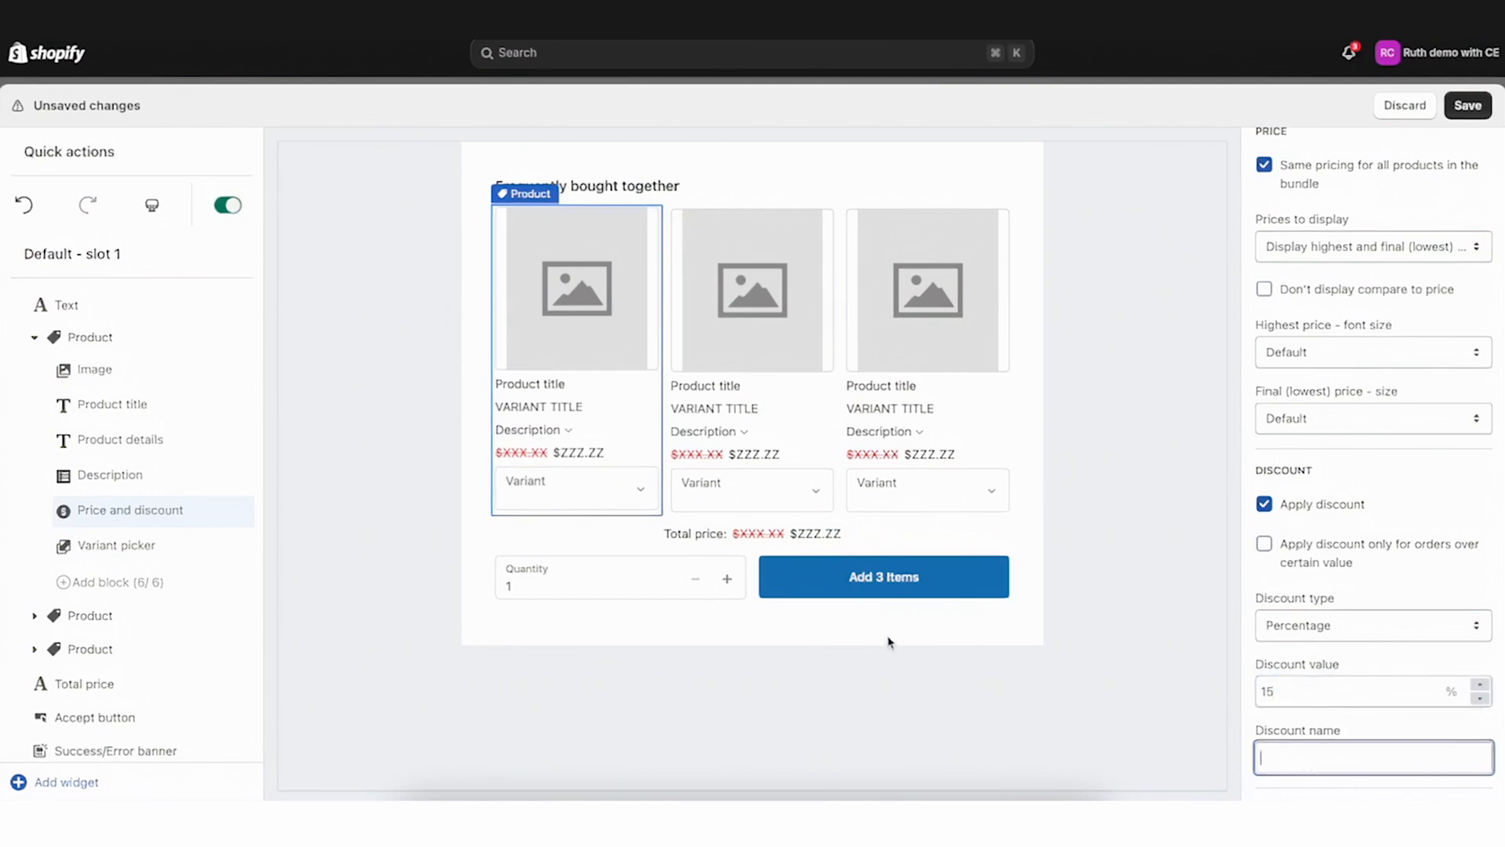
{"action": "type", "text": "bundles-15"}
{"action": "left_click", "coordinate": [1479, 110]}
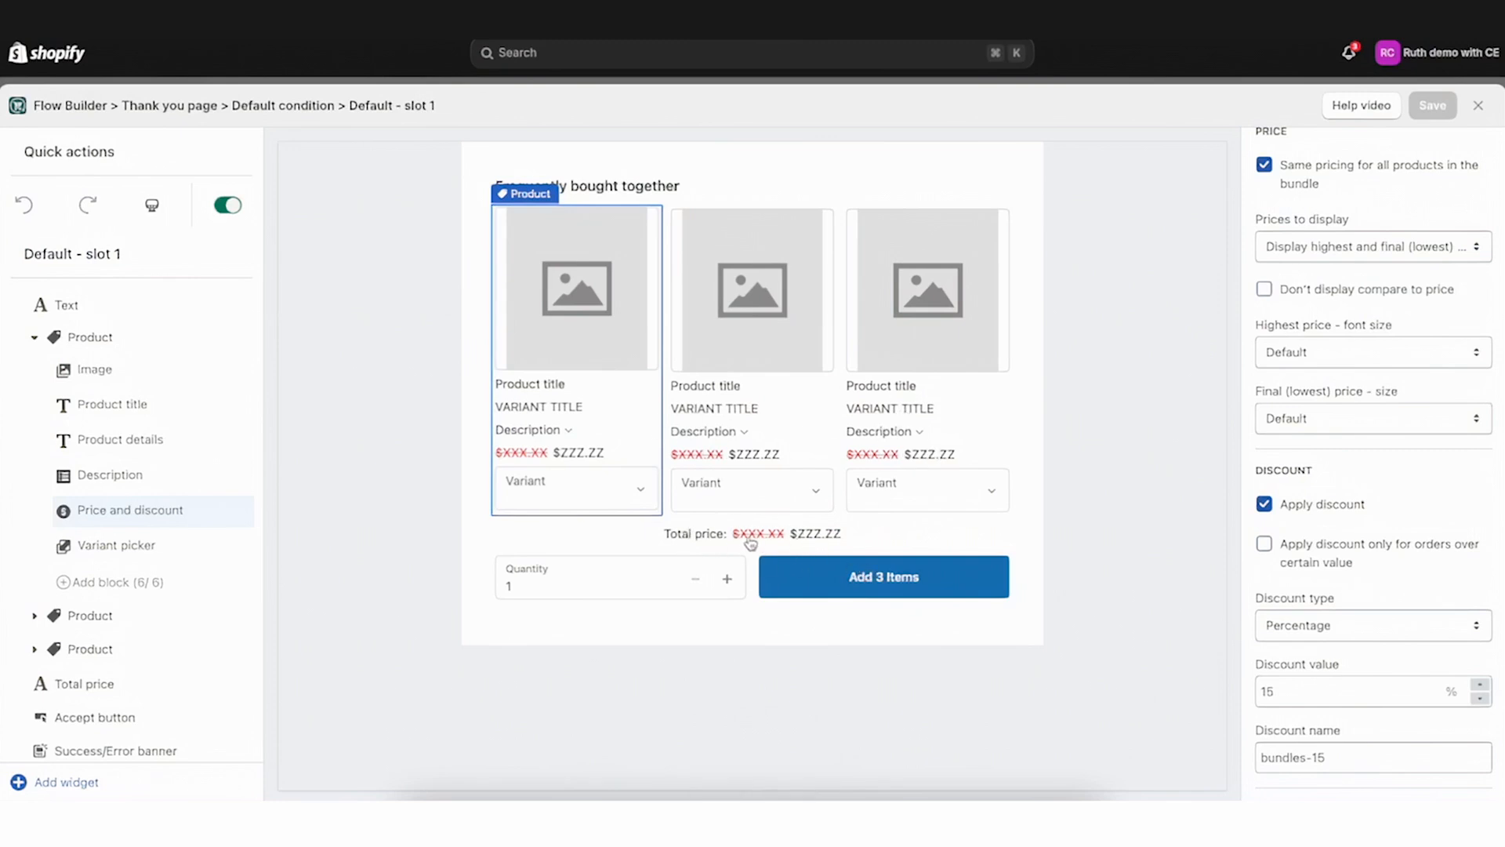
Expand the second and third product blocks and open their price and discount settings
{"action": "left_click", "coordinate": [34, 337]}
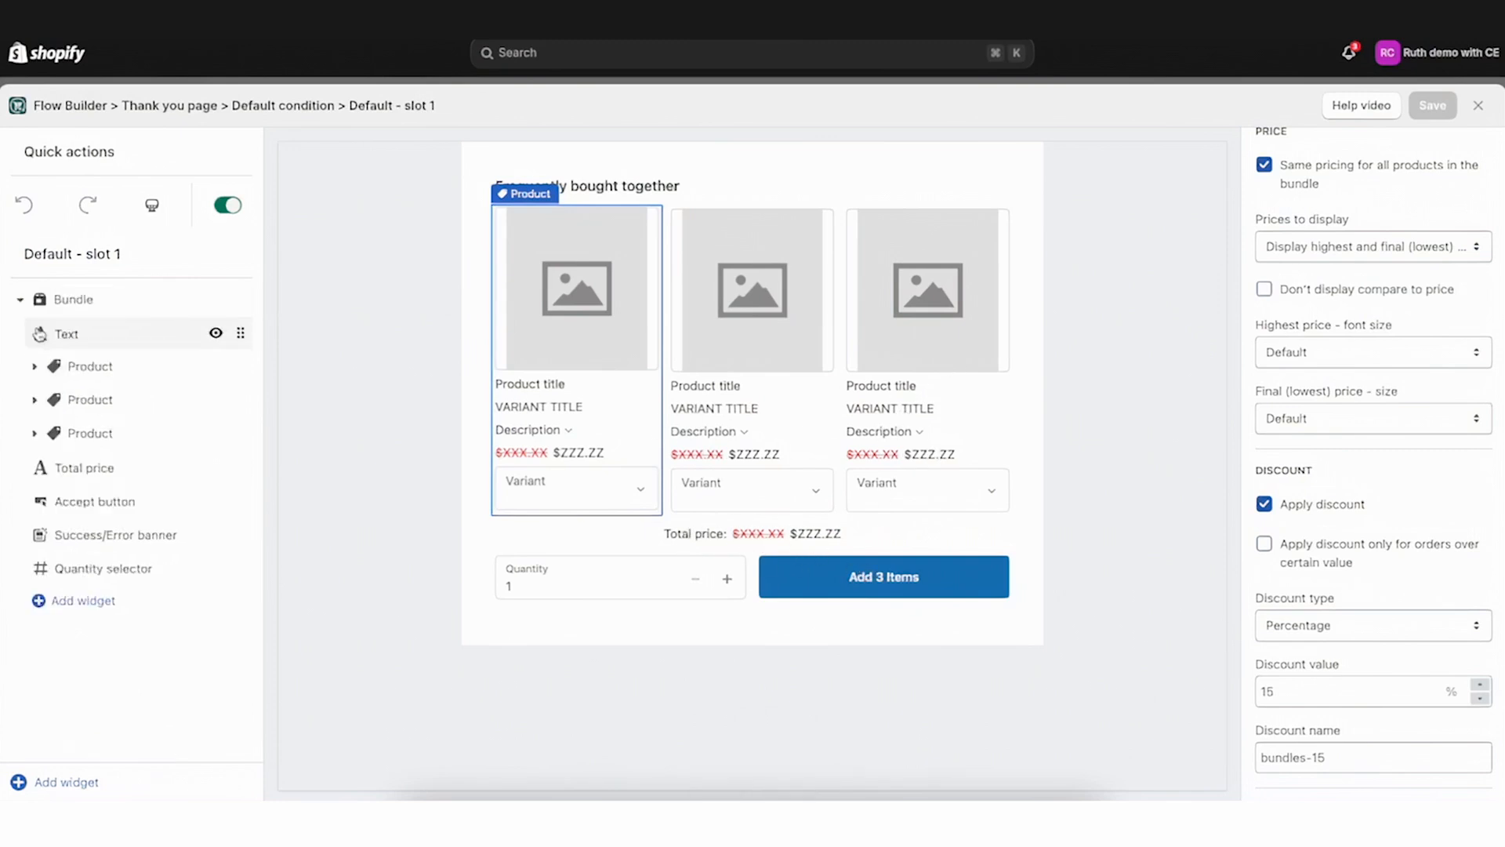
{"action": "left_click", "coordinate": [34, 402]}
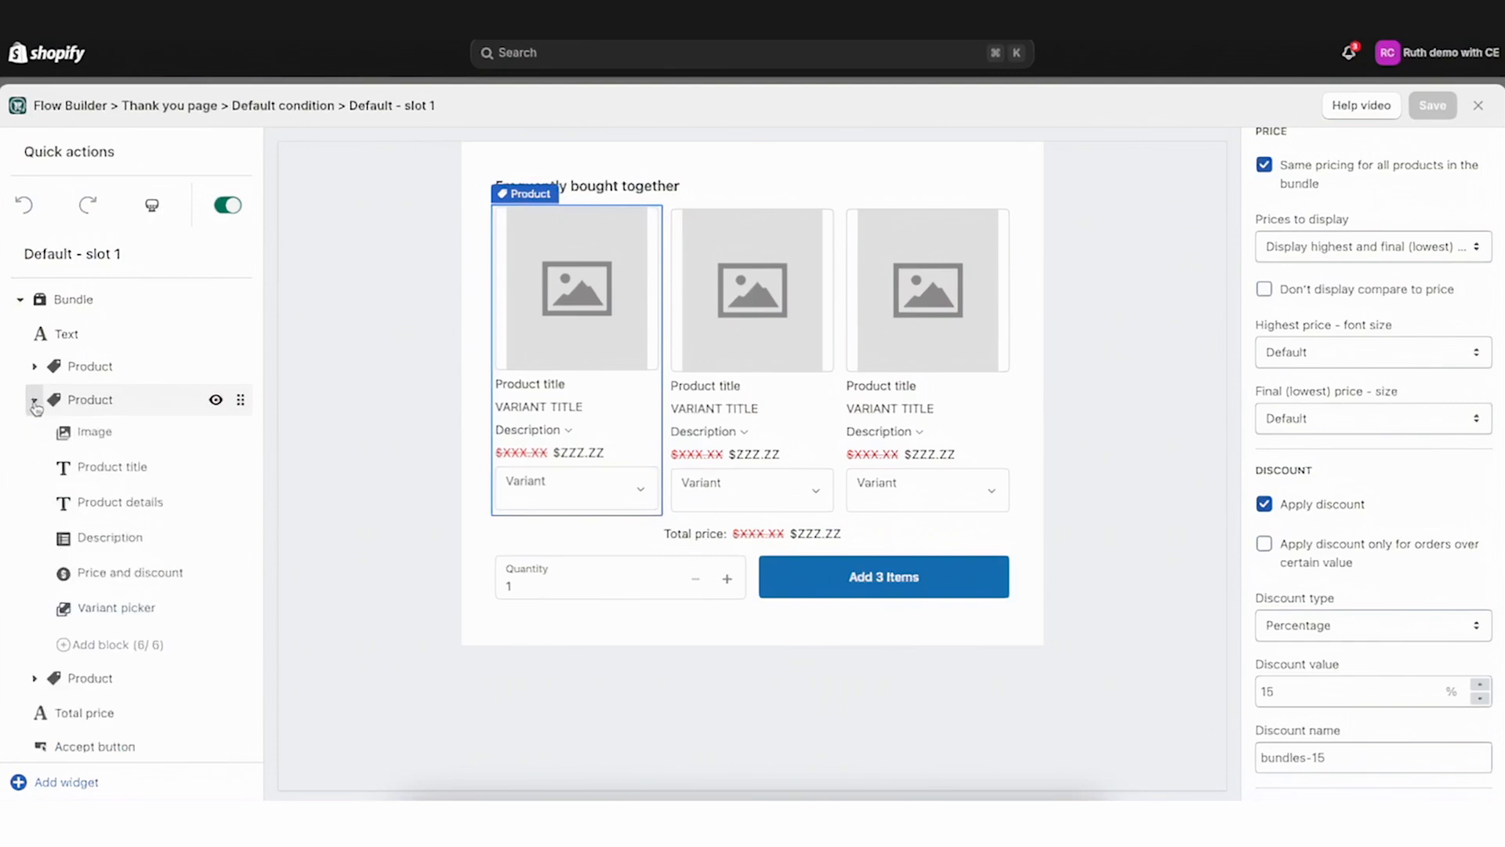
{"action": "left_click", "coordinate": [117, 588]}
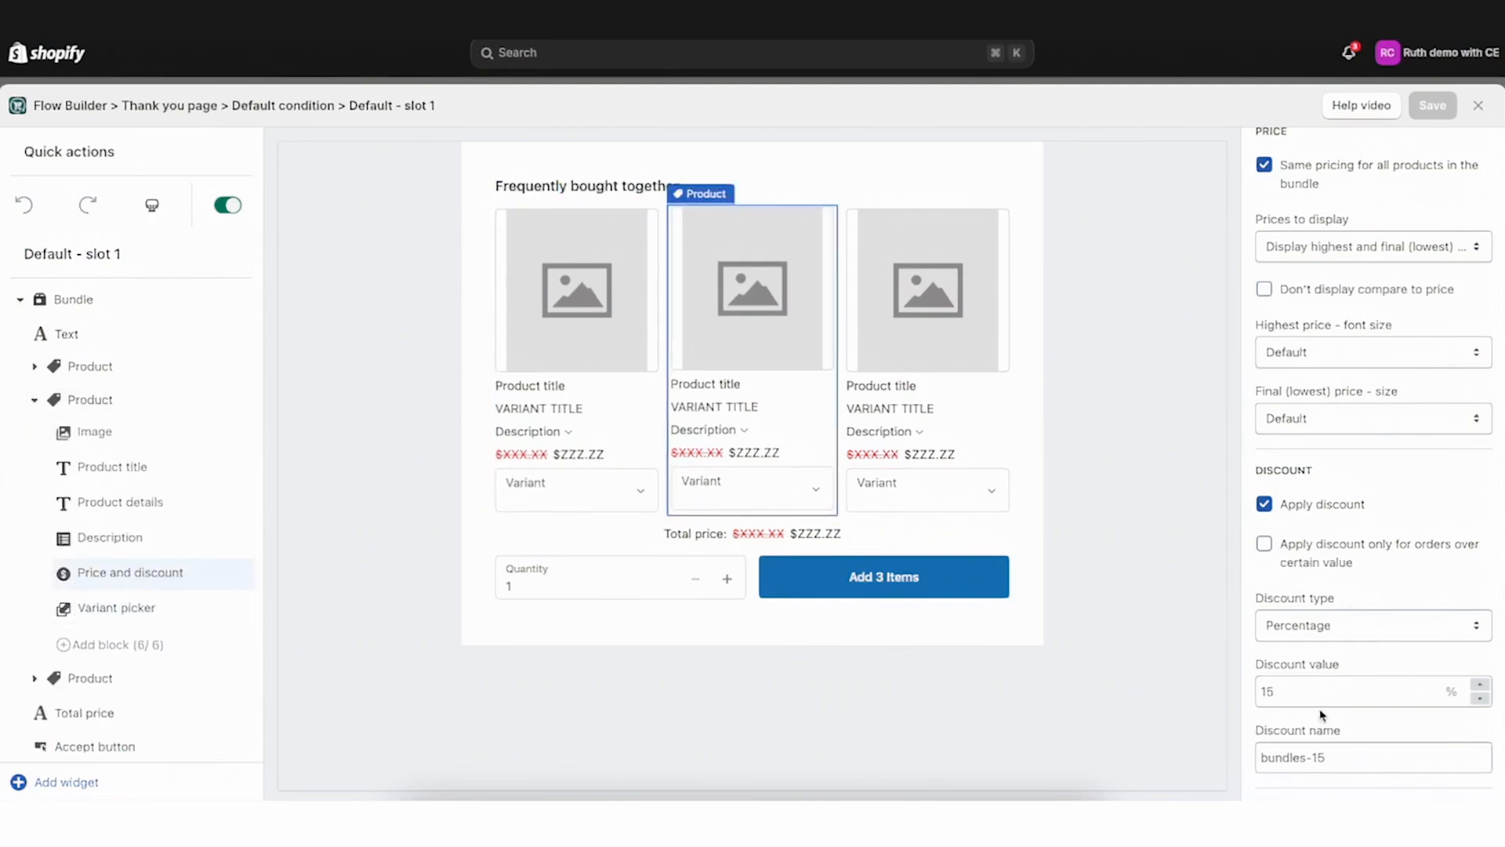
{"action": "left_click", "coordinate": [39, 677]}
{"action": "left_click", "coordinate": [113, 497]}
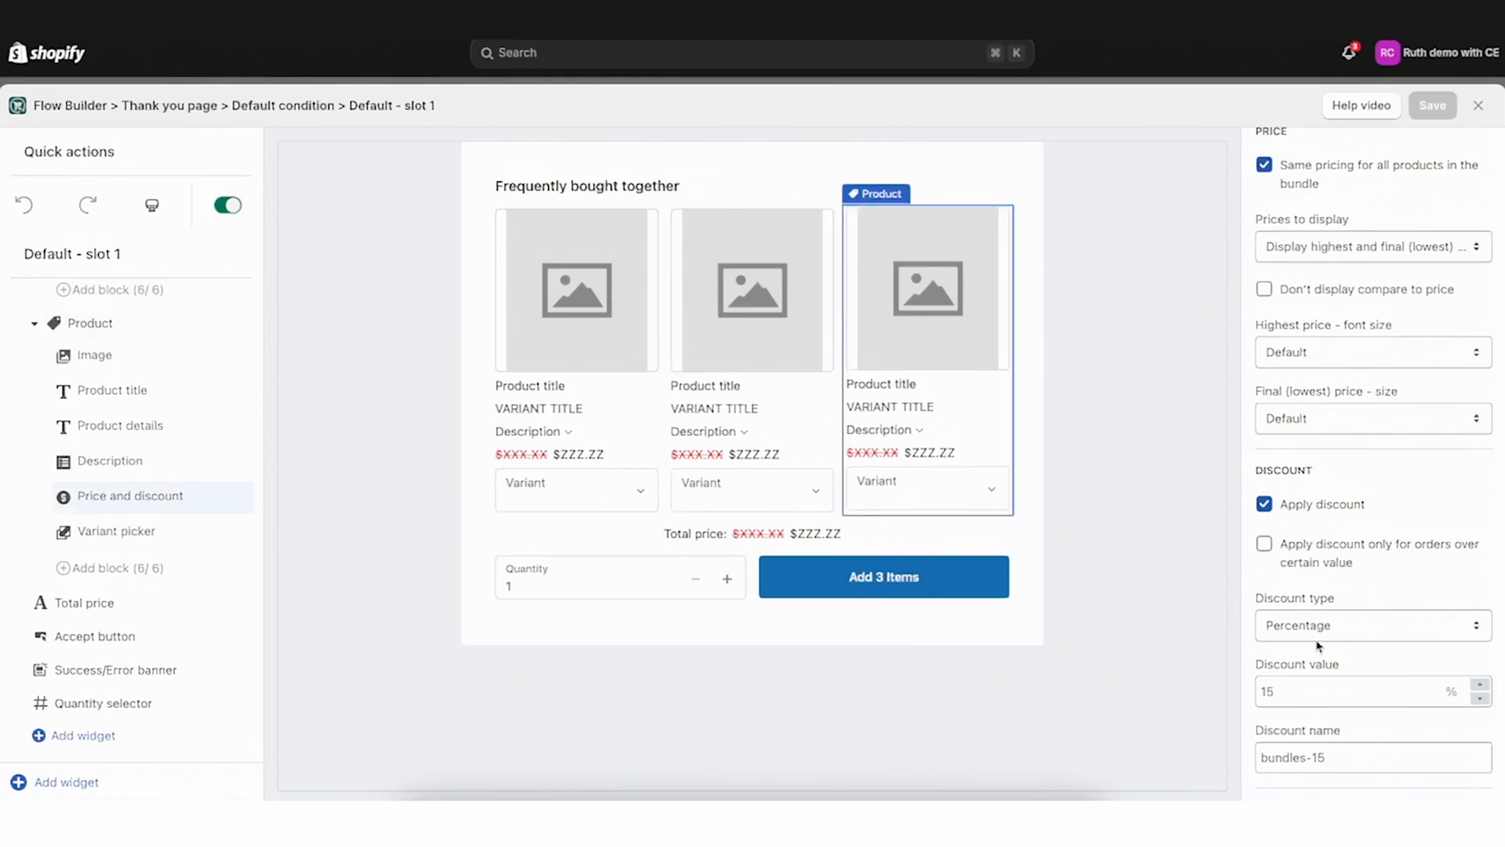
Turn off same pricing for the second product, set its discount value to 20 %, and save
{"action": "scroll", "coordinate": [135, 538], "scroll_direction": "up", "scroll_amount": 4}
{"action": "left_click", "coordinate": [135, 507]}
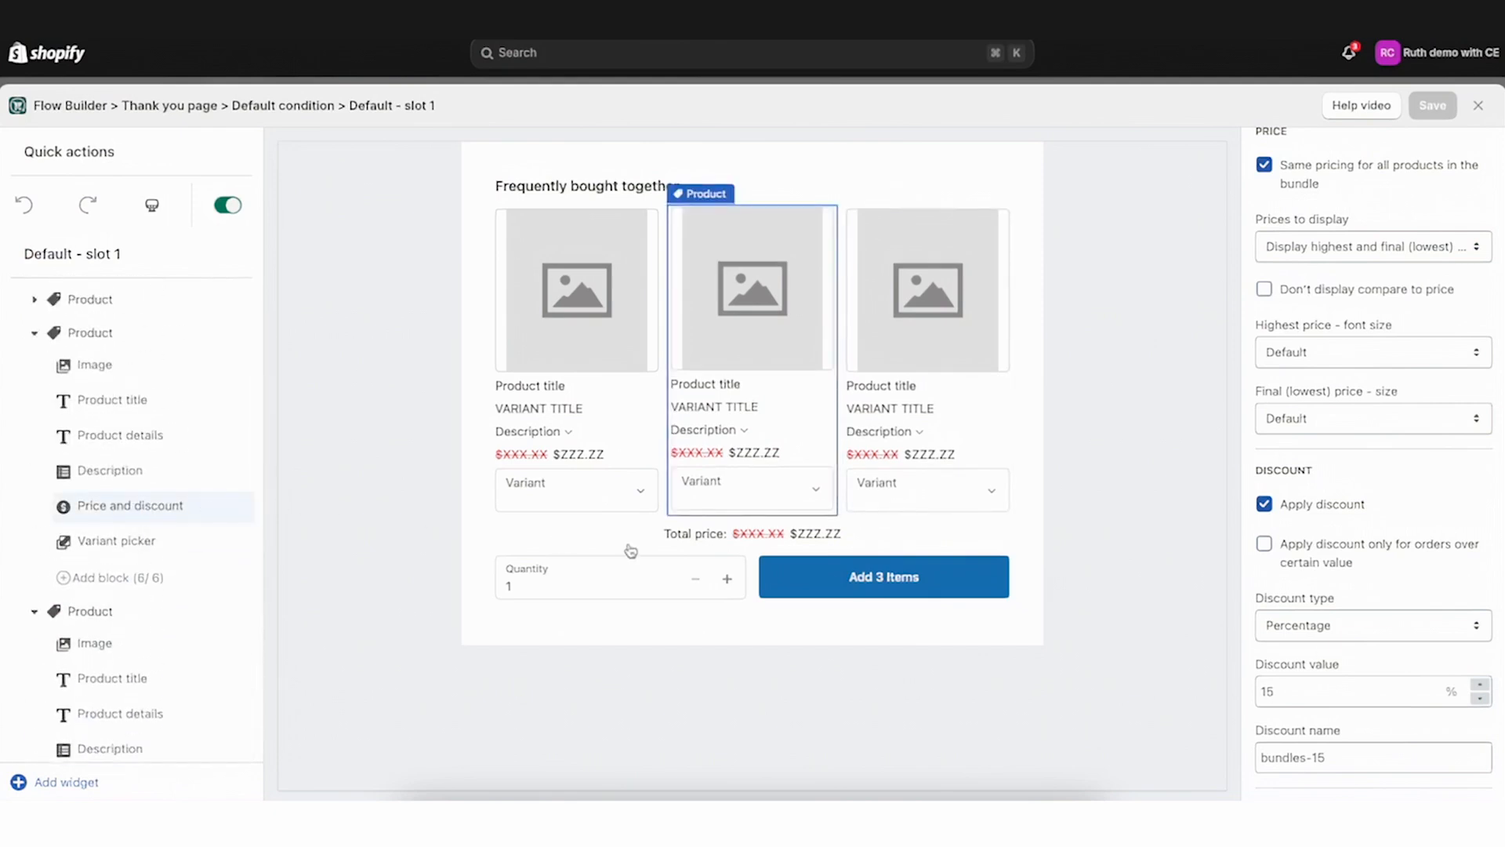
{"action": "scroll", "coordinate": [1499, 617], "scroll_direction": "up", "scroll_amount": 2}
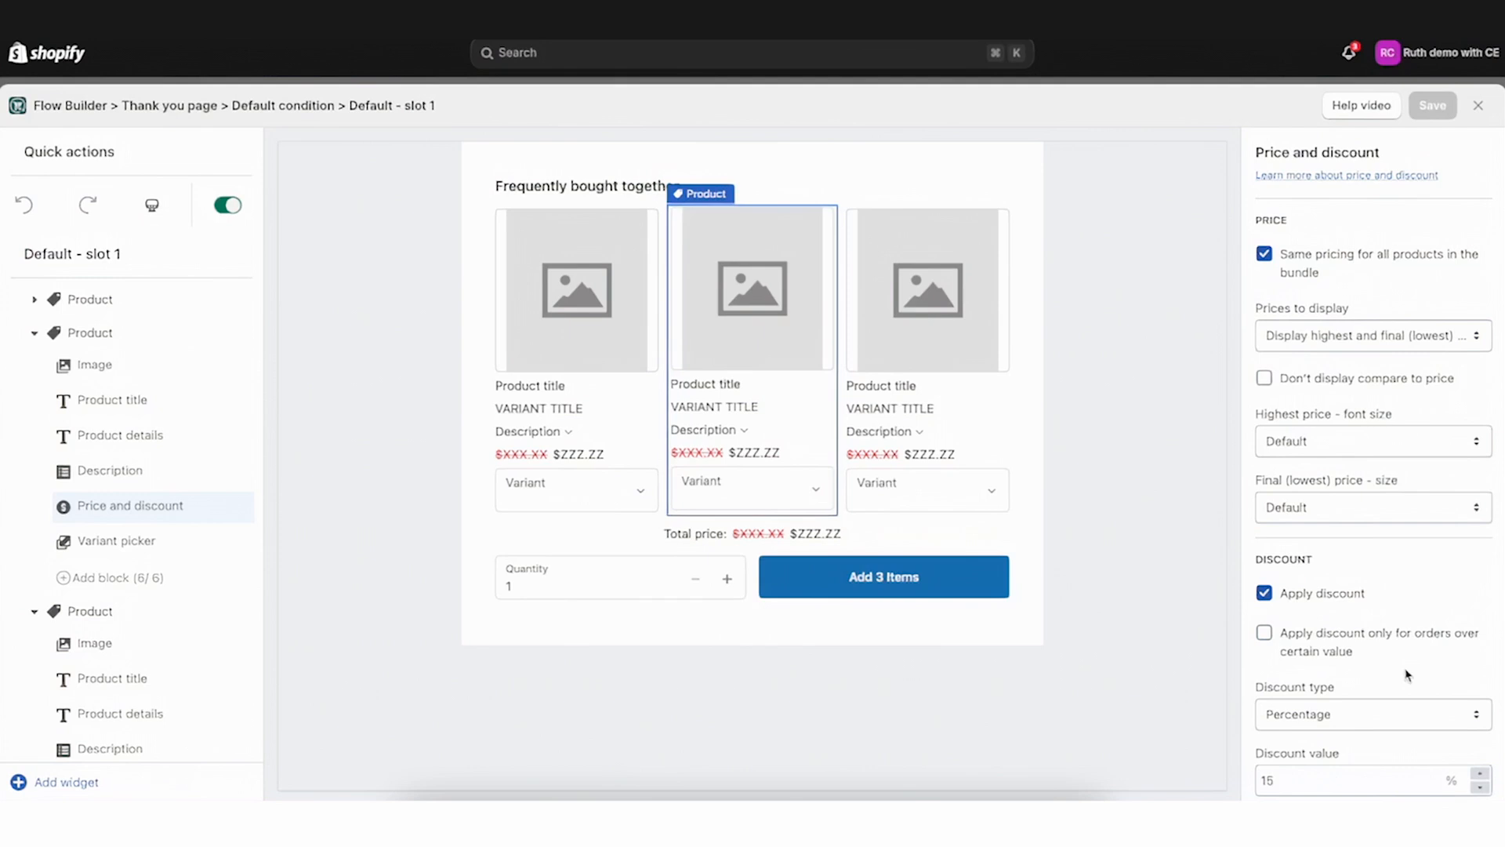
{"action": "left_click", "coordinate": [1265, 254]}
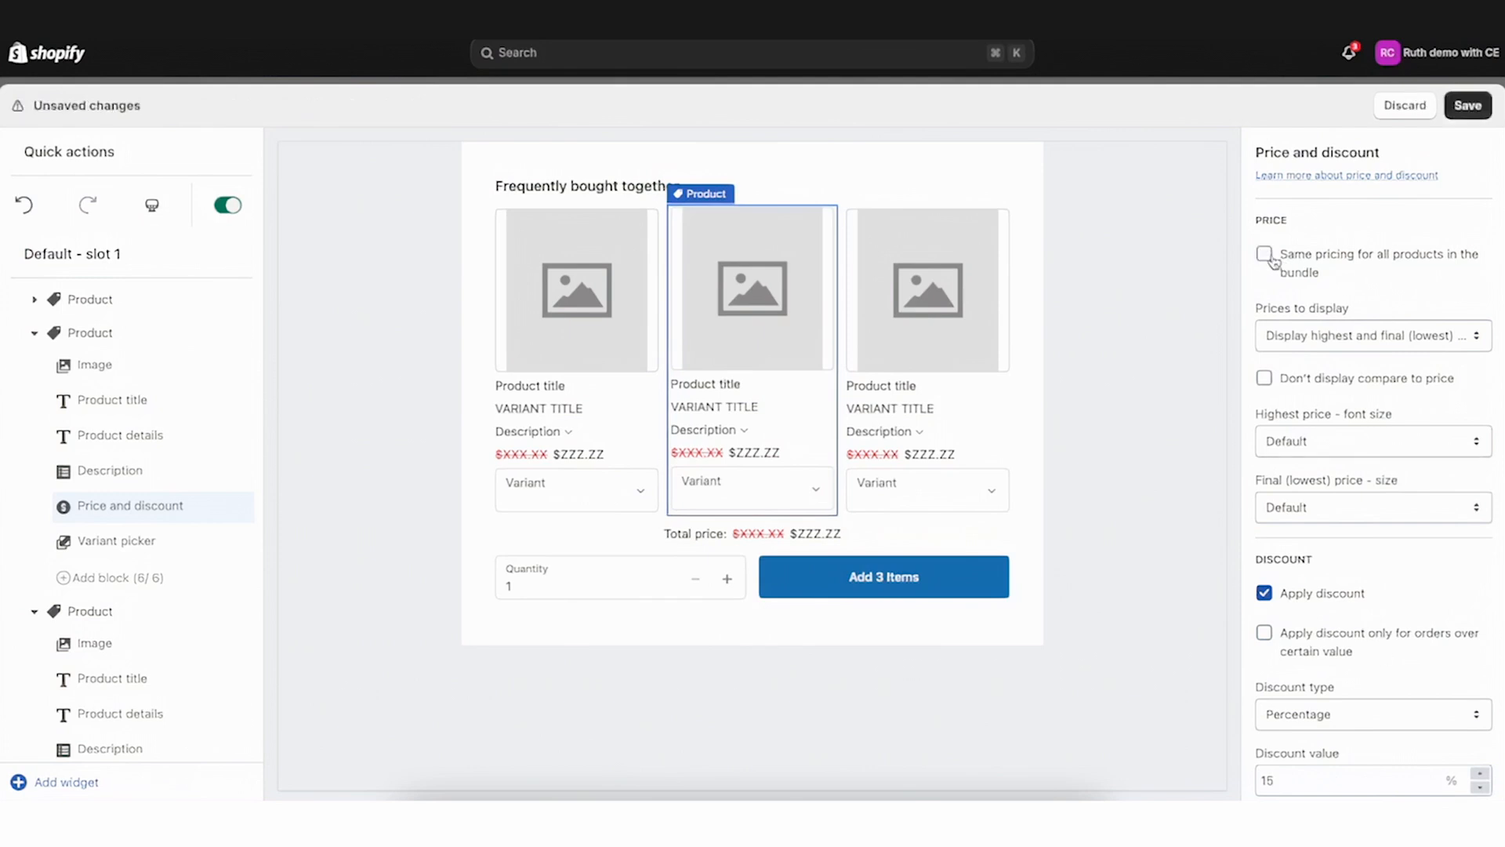
{"action": "scroll", "coordinate": [1278, 549], "scroll_direction": "down", "scroll_amount": 2}
{"action": "double_click", "coordinate": [1283, 694]}
{"action": "type", "text": "20"}
{"action": "left_click", "coordinate": [1468, 106]}
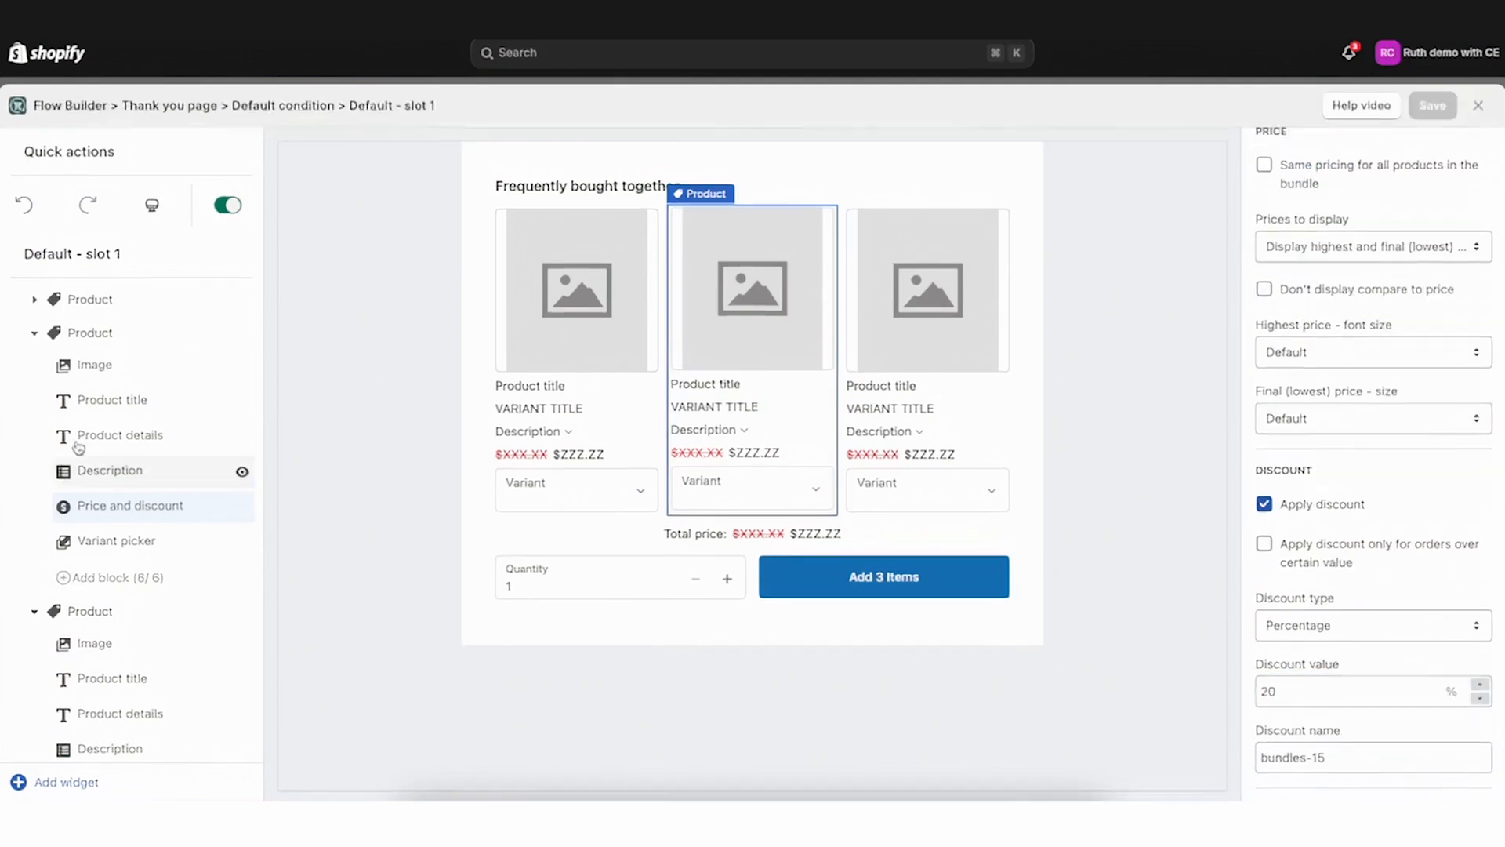
Collapse the product blocks and try the total price display options, keeping highest and final (lowest) prices, then save
{"action": "scroll", "coordinate": [90, 710], "scroll_direction": "down", "scroll_amount": 2}
{"action": "left_click", "coordinate": [101, 669]}
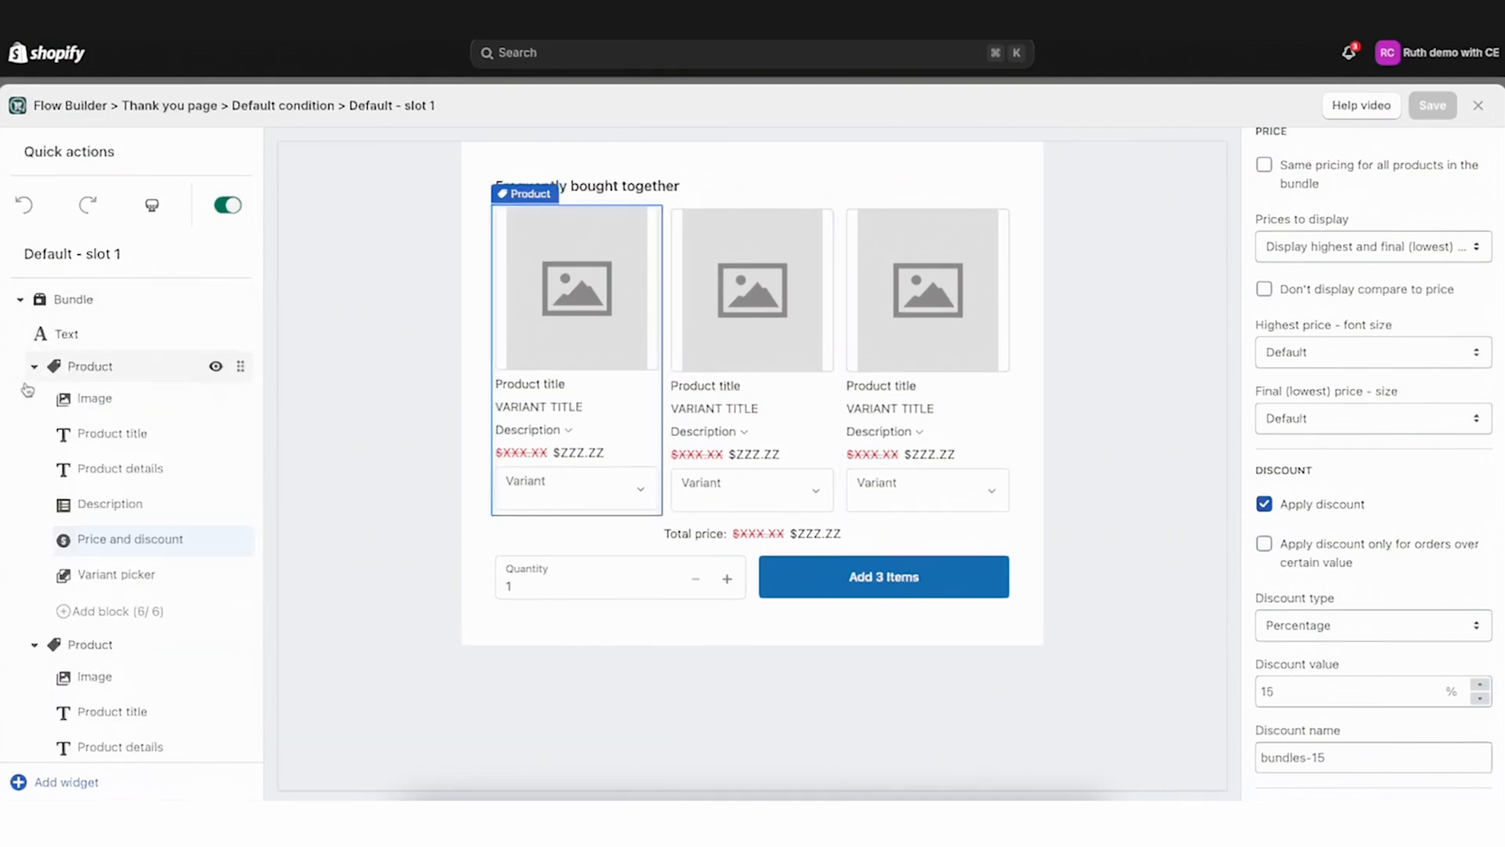
{"action": "left_click", "coordinate": [34, 366]}
{"action": "left_click", "coordinate": [33, 400]}
{"action": "left_click", "coordinate": [34, 434]}
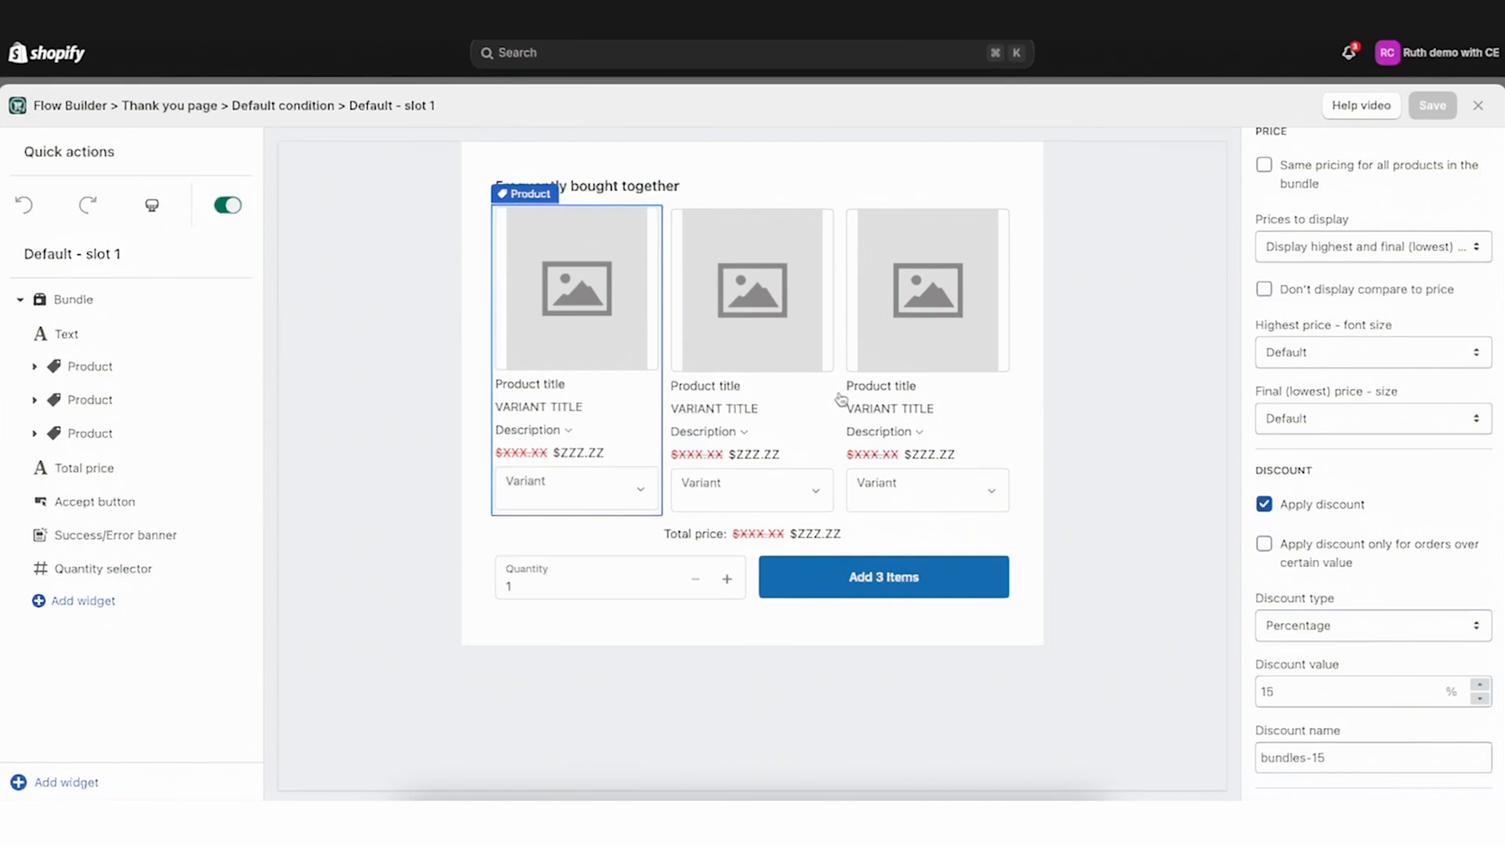
{"action": "left_click", "coordinate": [85, 468]}
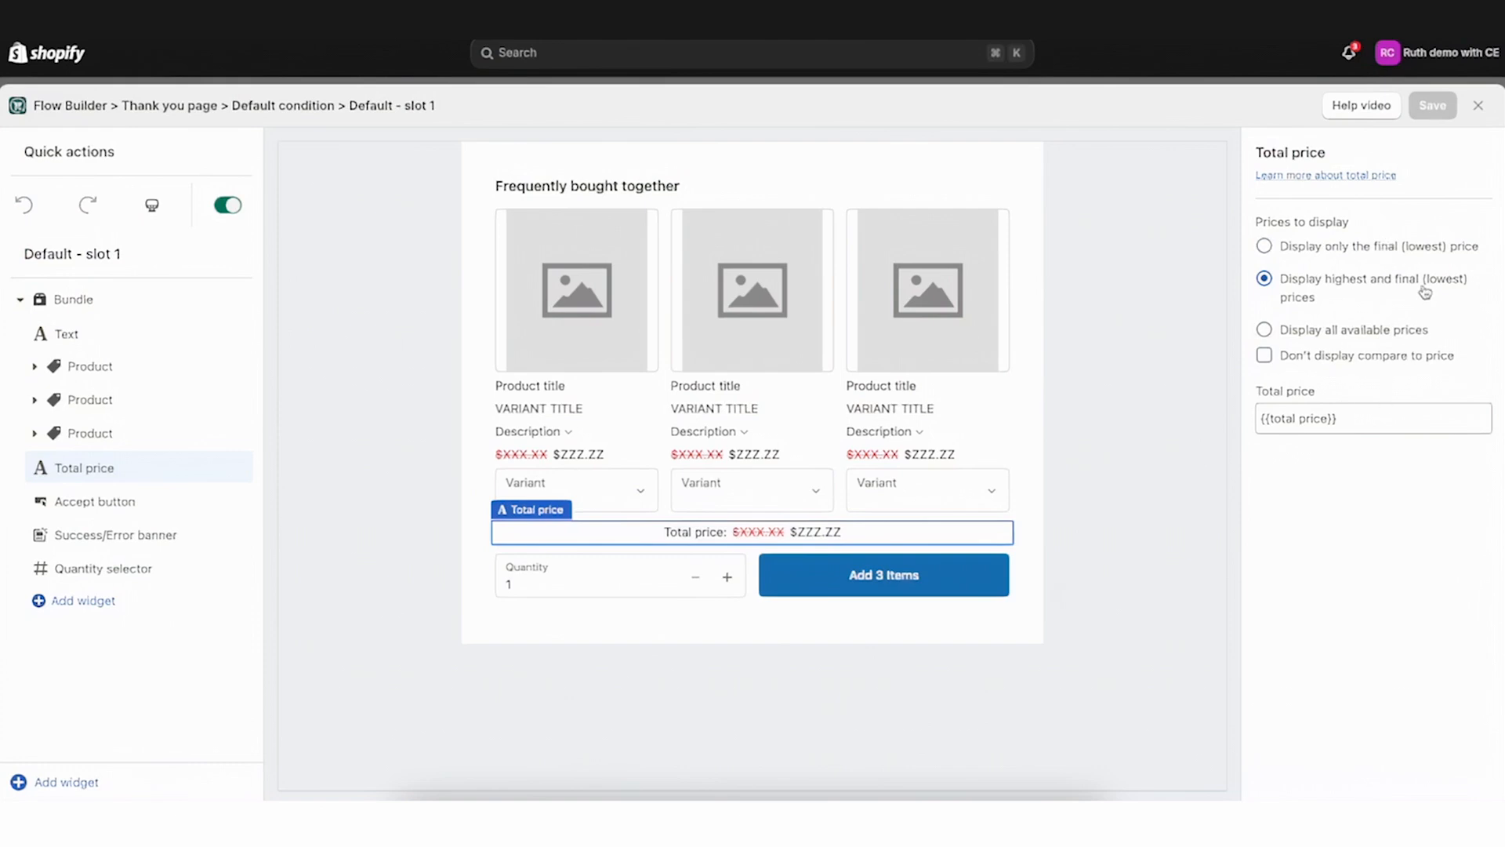
{"action": "left_click", "coordinate": [1291, 252]}
{"action": "left_click", "coordinate": [1301, 287]}
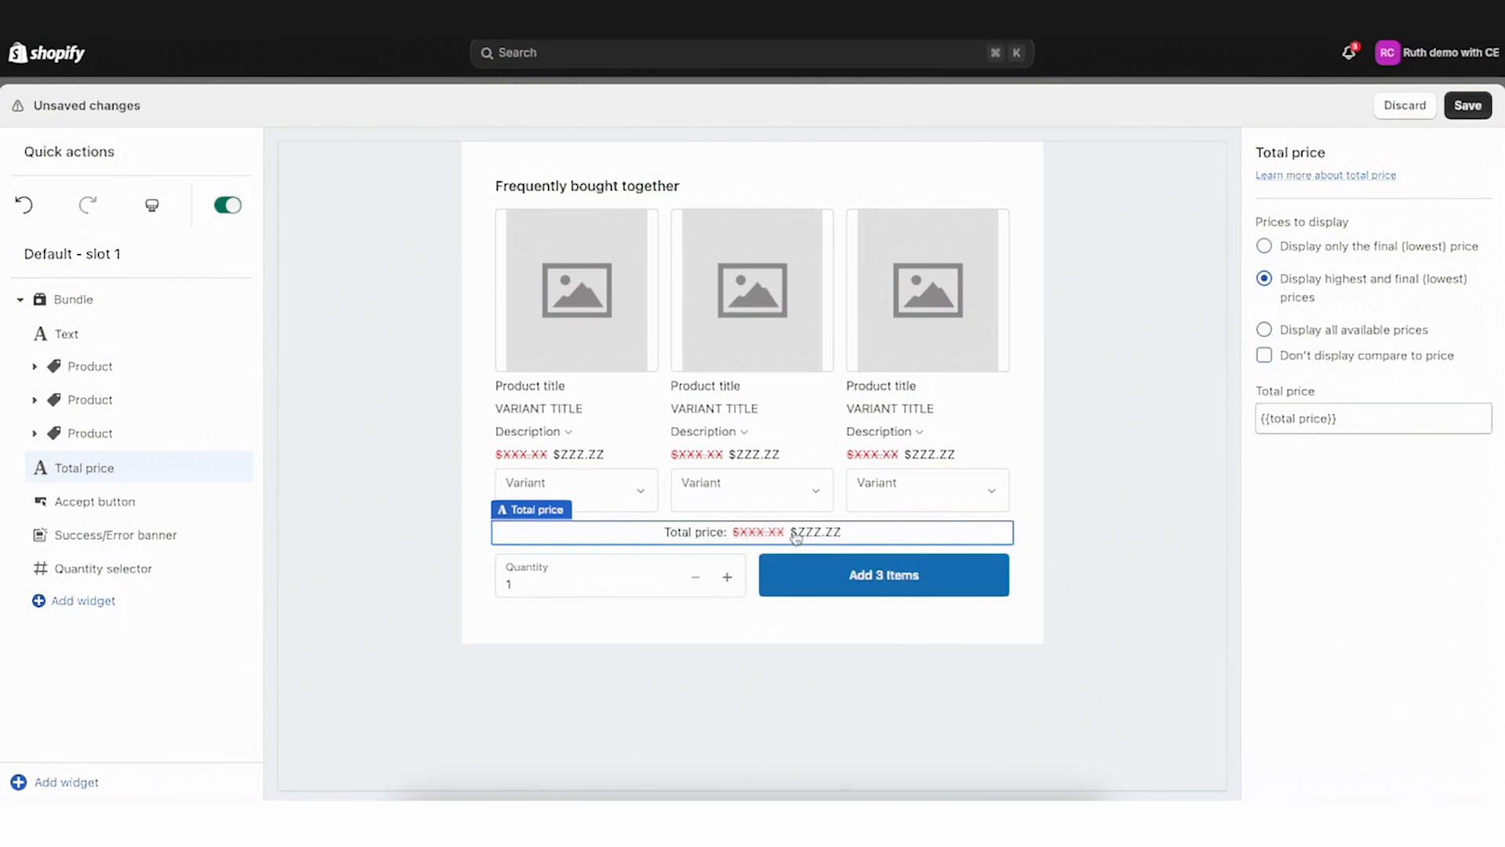
{"action": "left_click", "coordinate": [1343, 337]}
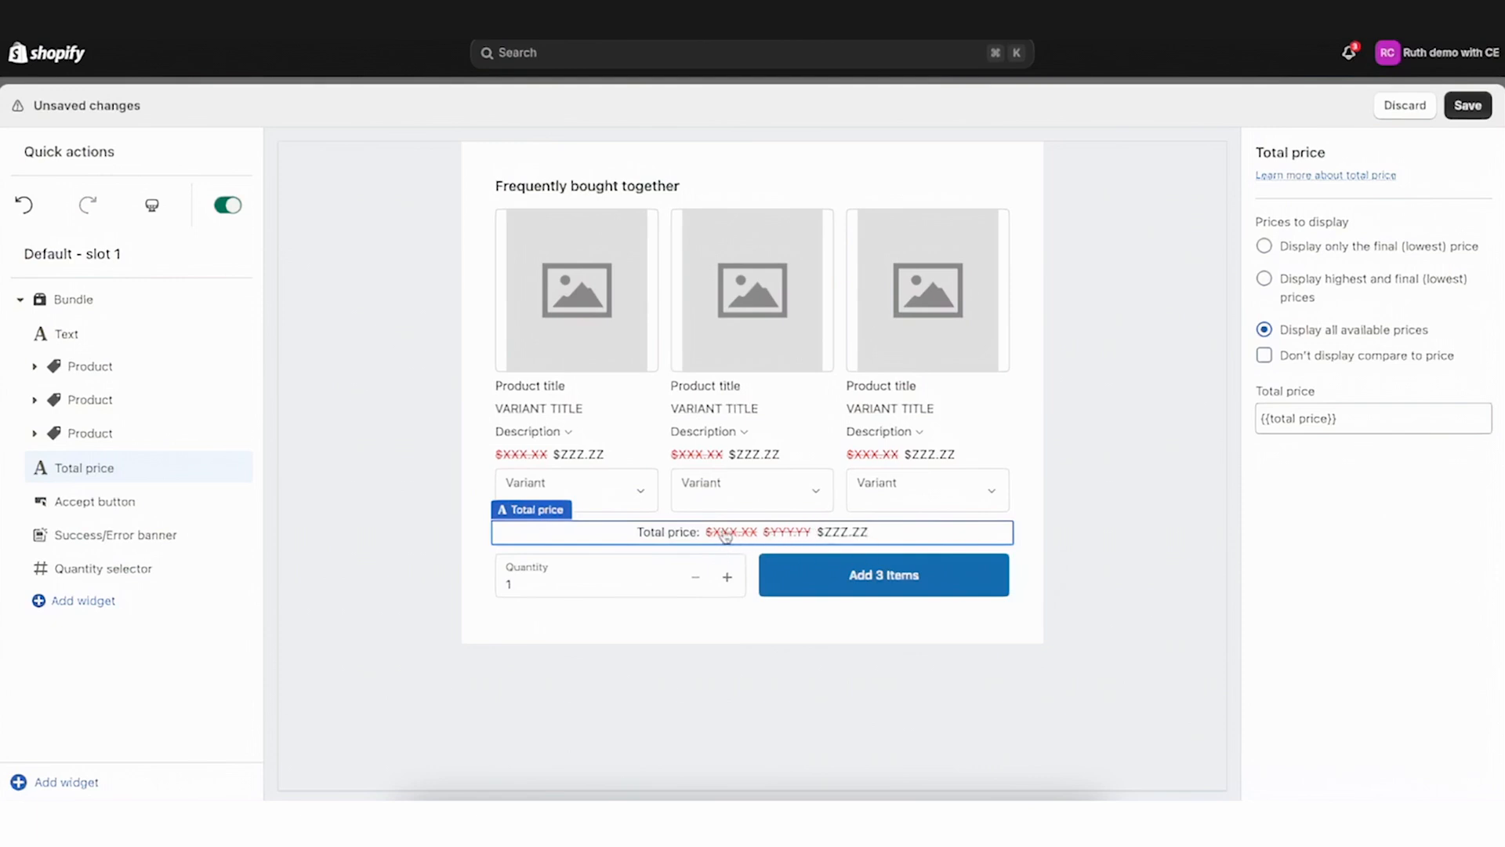
{"action": "left_click", "coordinate": [1350, 280]}
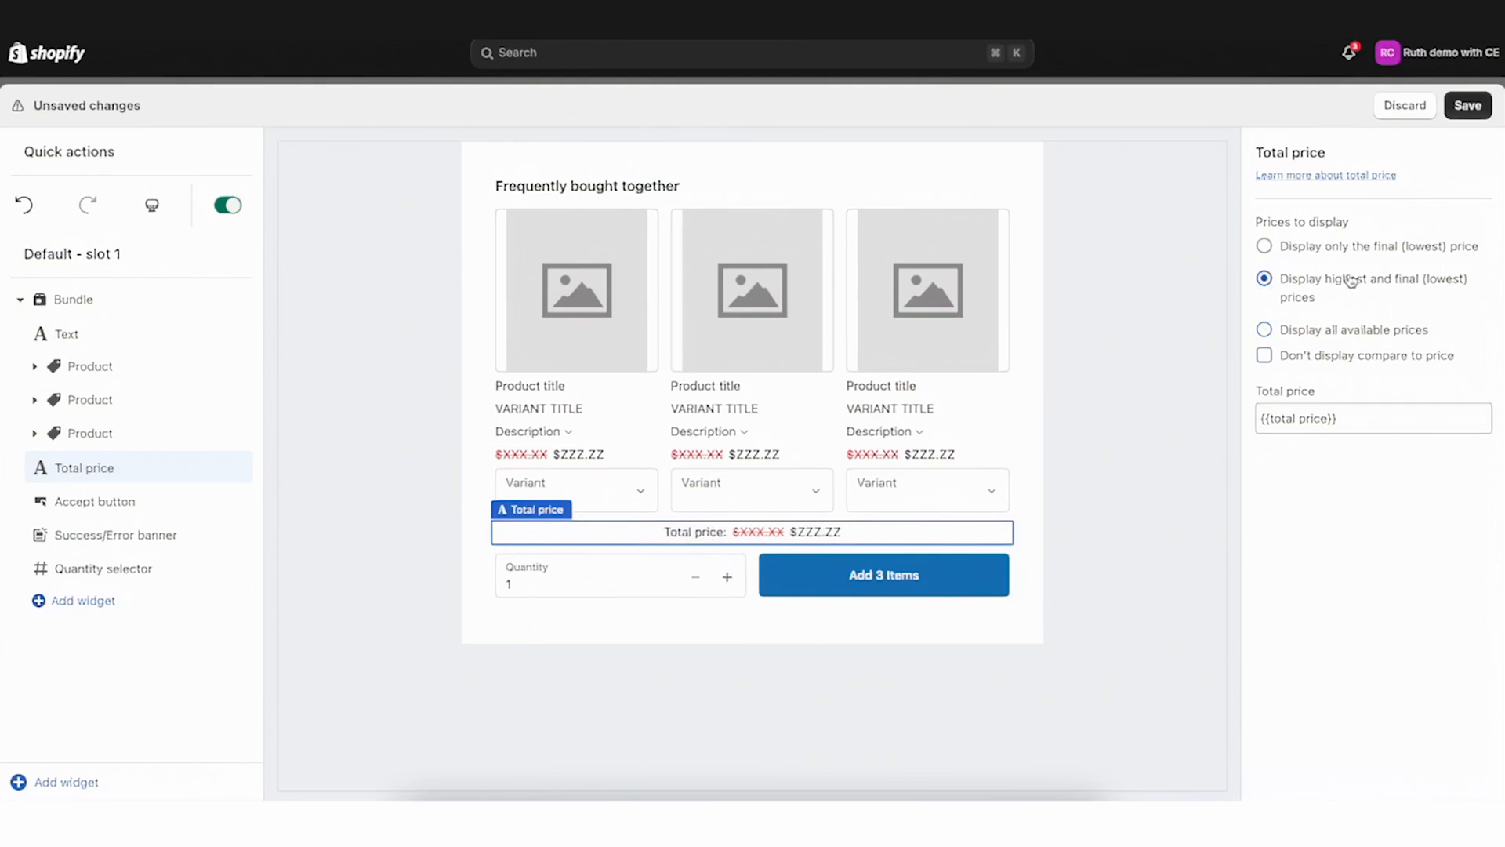
{"action": "left_click", "coordinate": [1467, 105]}
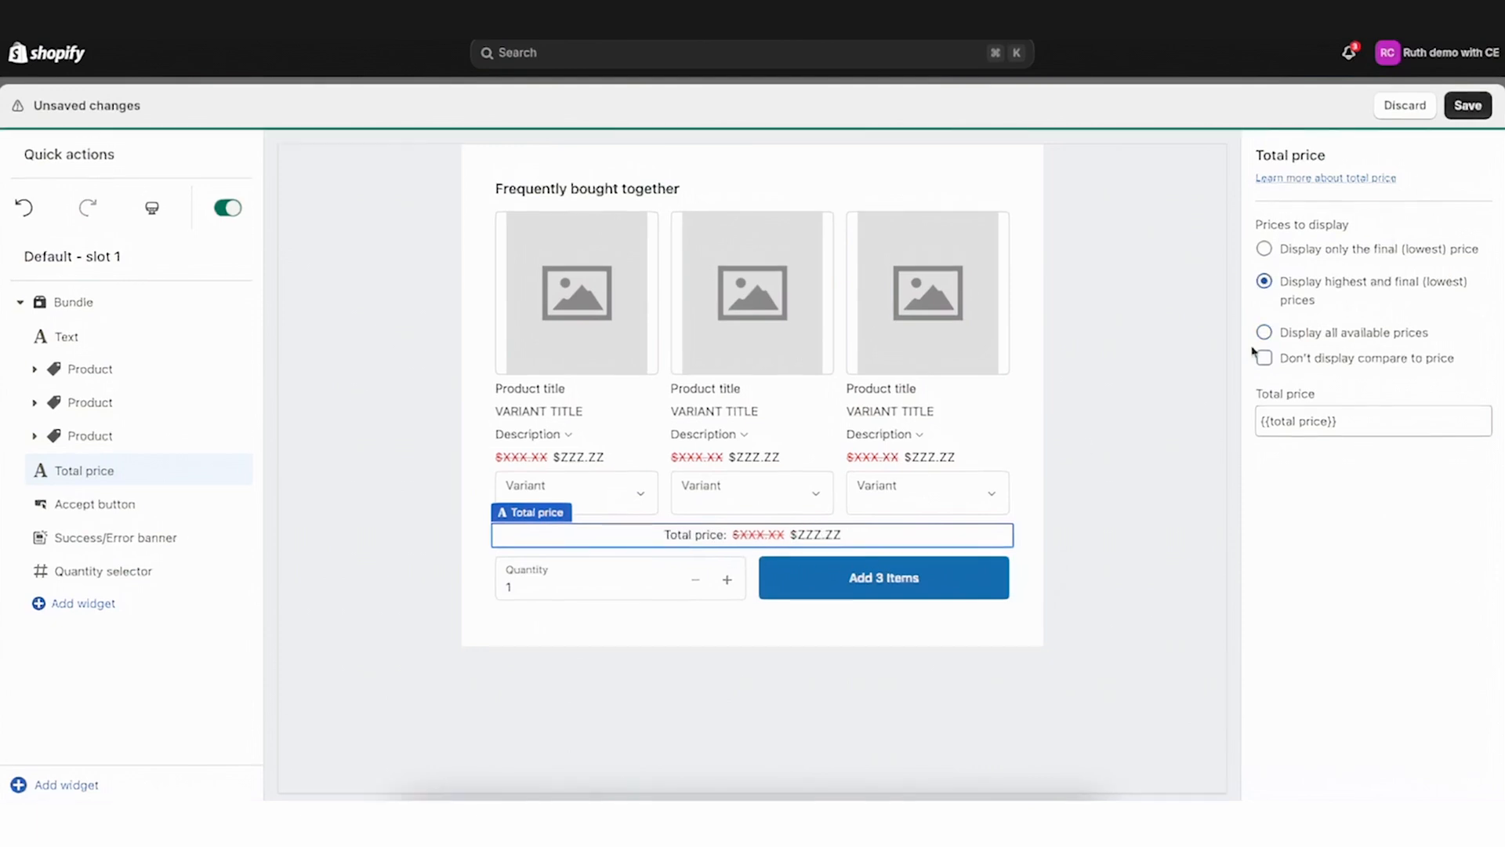
Open the accept button settings and briefly expand and collapse the second product block
{"action": "left_click", "coordinate": [104, 502]}
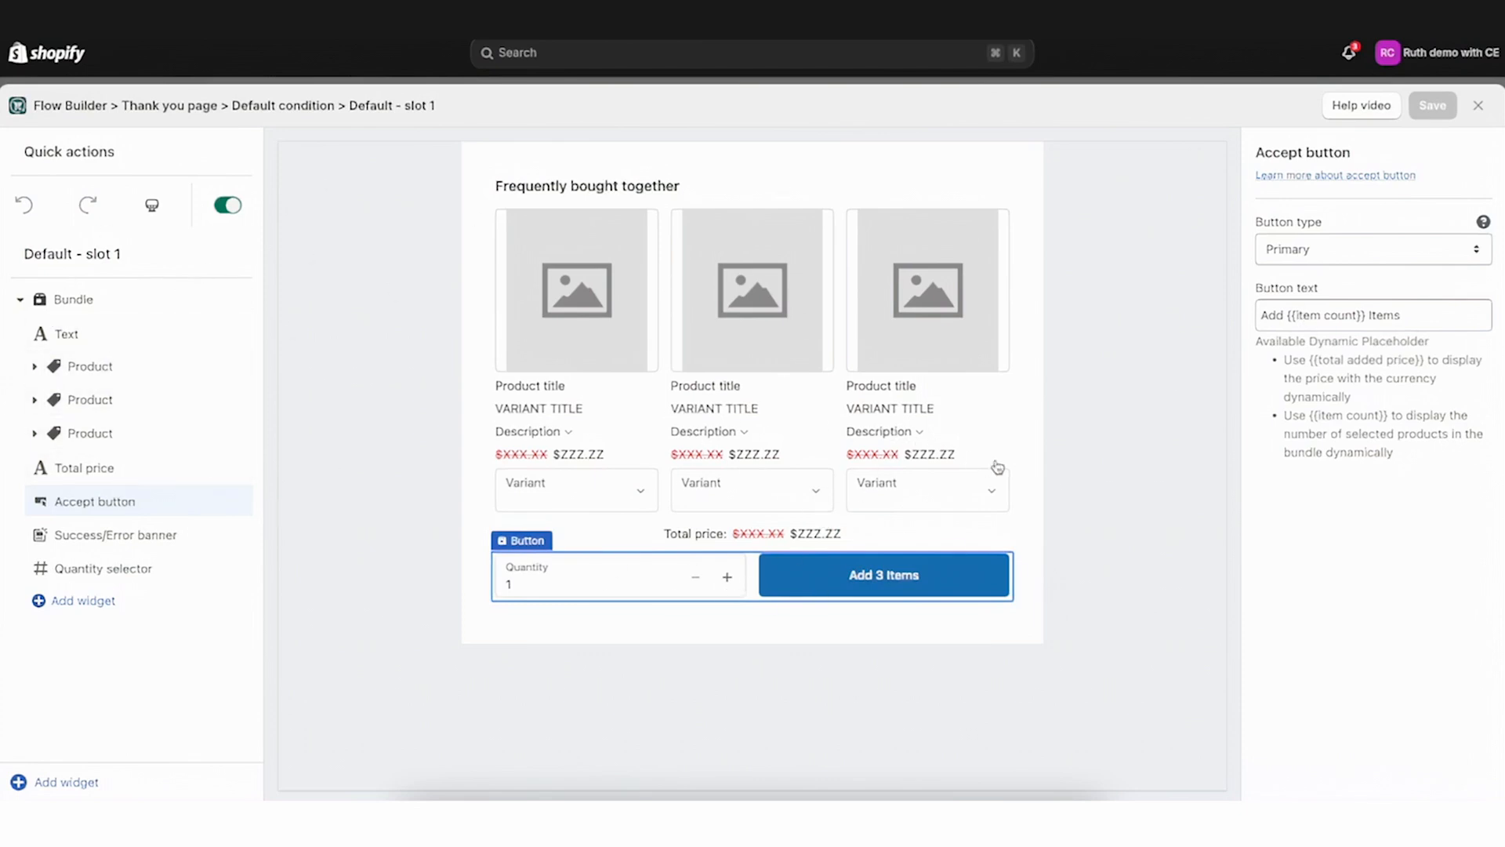
{"action": "left_click", "coordinate": [35, 405]}
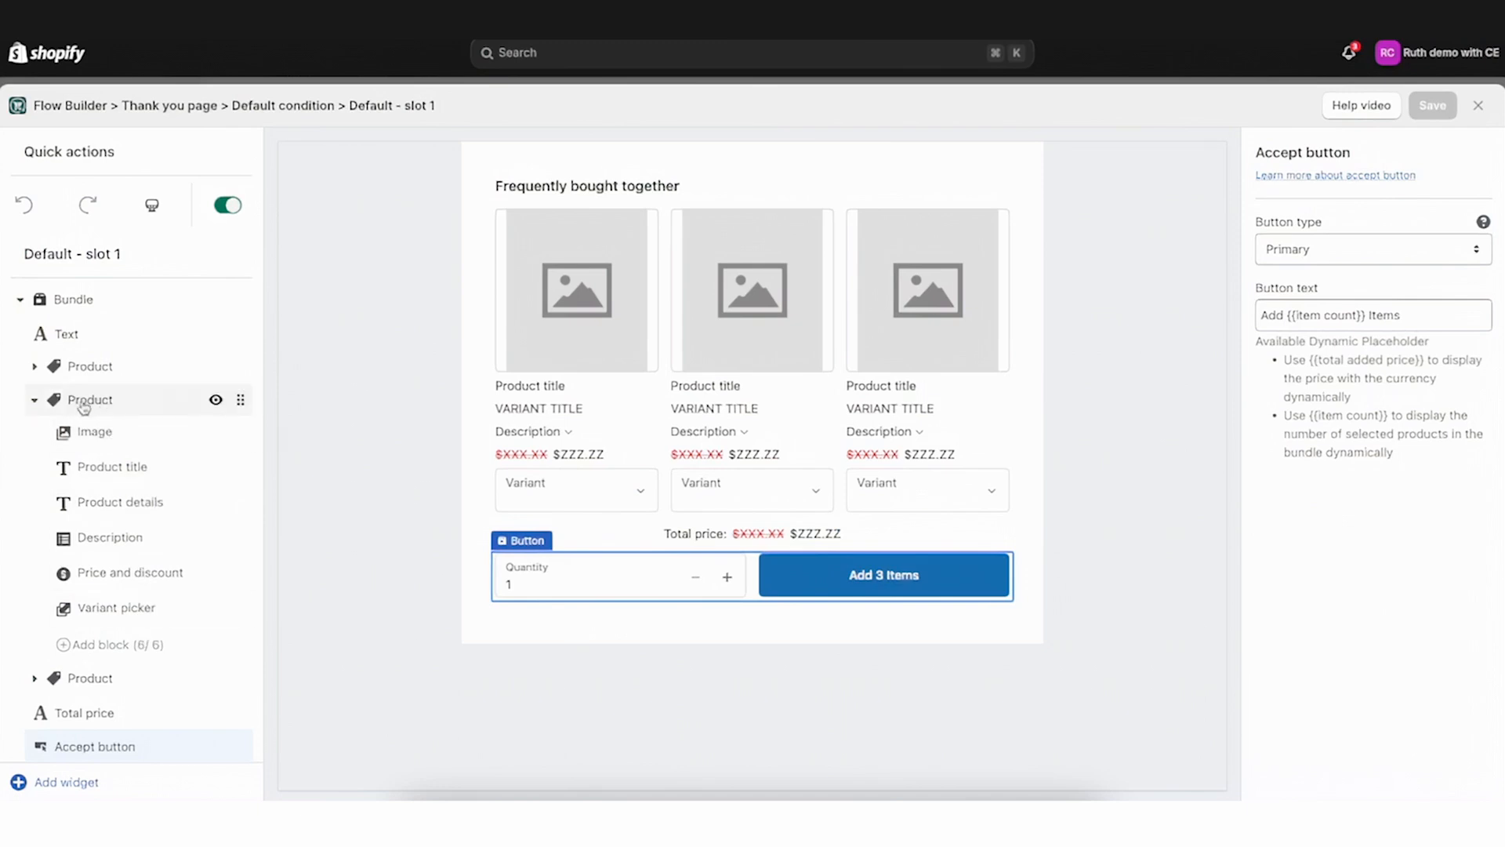
{"action": "left_click", "coordinate": [34, 401]}
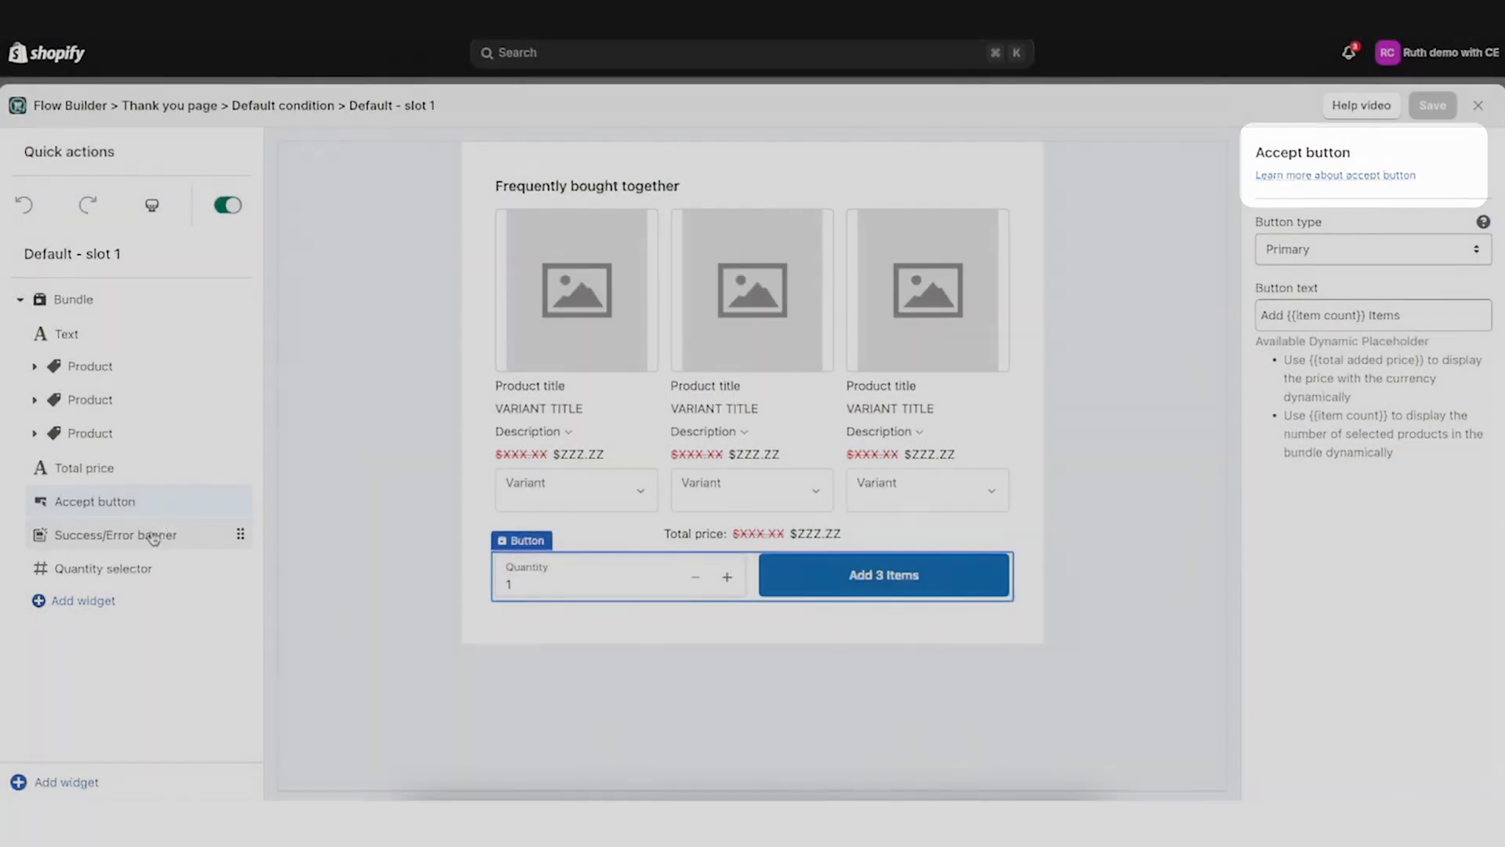
Open the success/error banner settings and preview the success and error banners
{"action": "left_click", "coordinate": [149, 534]}
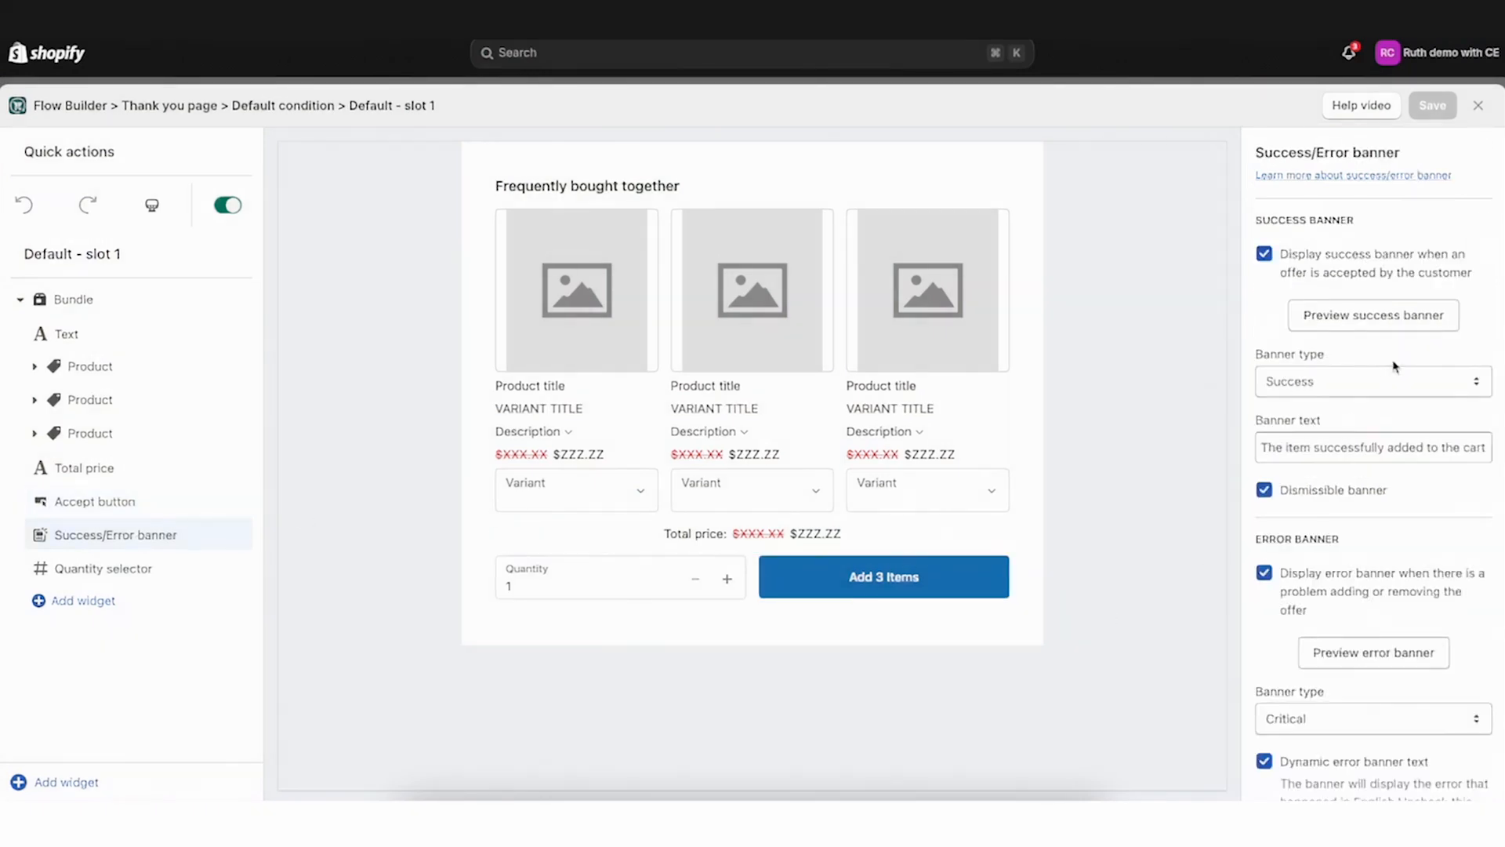
{"action": "left_click", "coordinate": [1385, 317]}
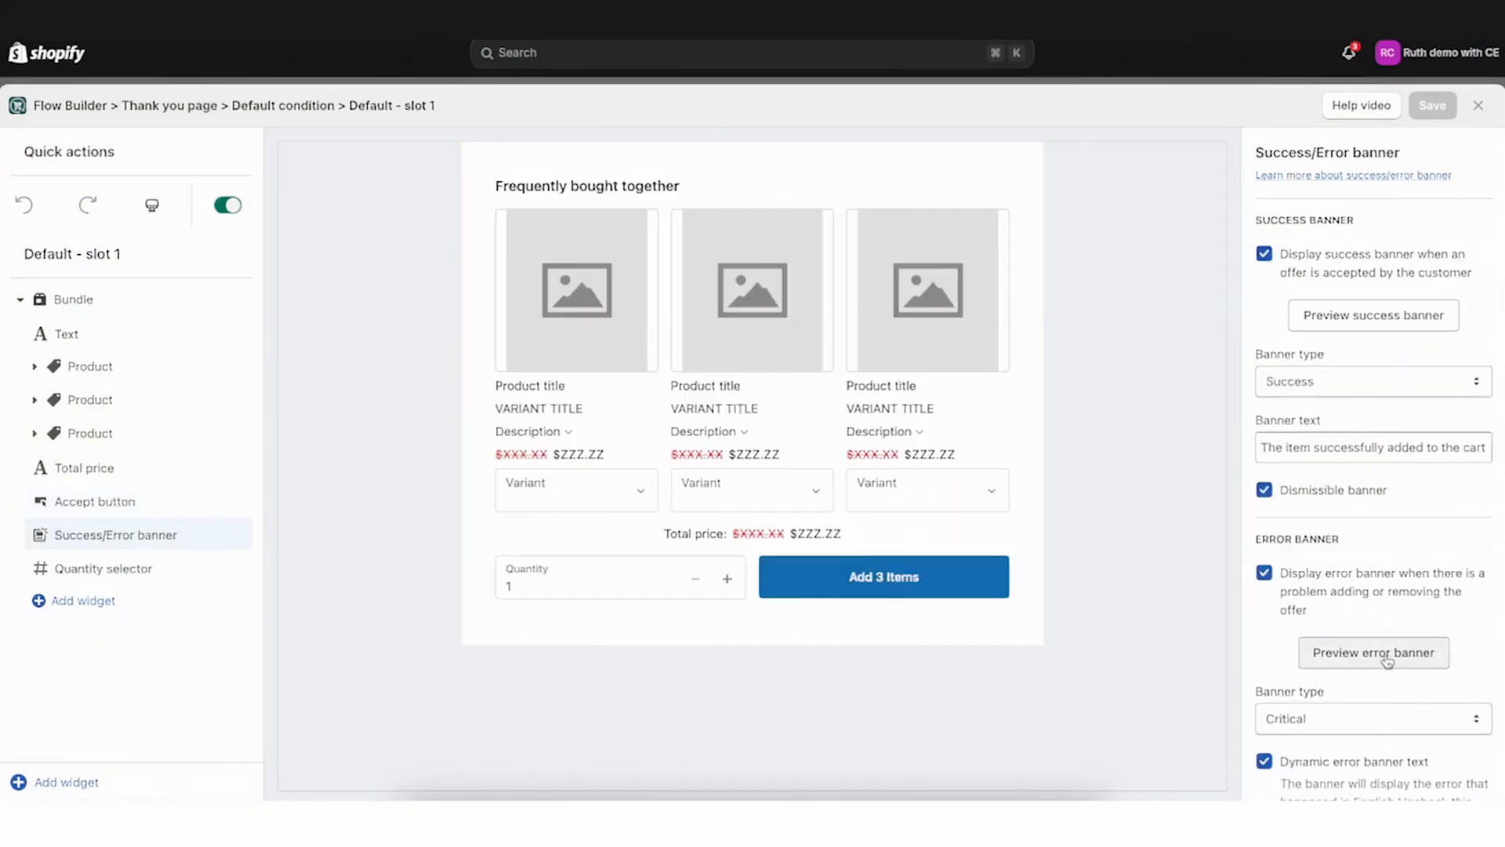
{"action": "left_click", "coordinate": [1387, 661]}
{"action": "left_click", "coordinate": [1393, 666]}
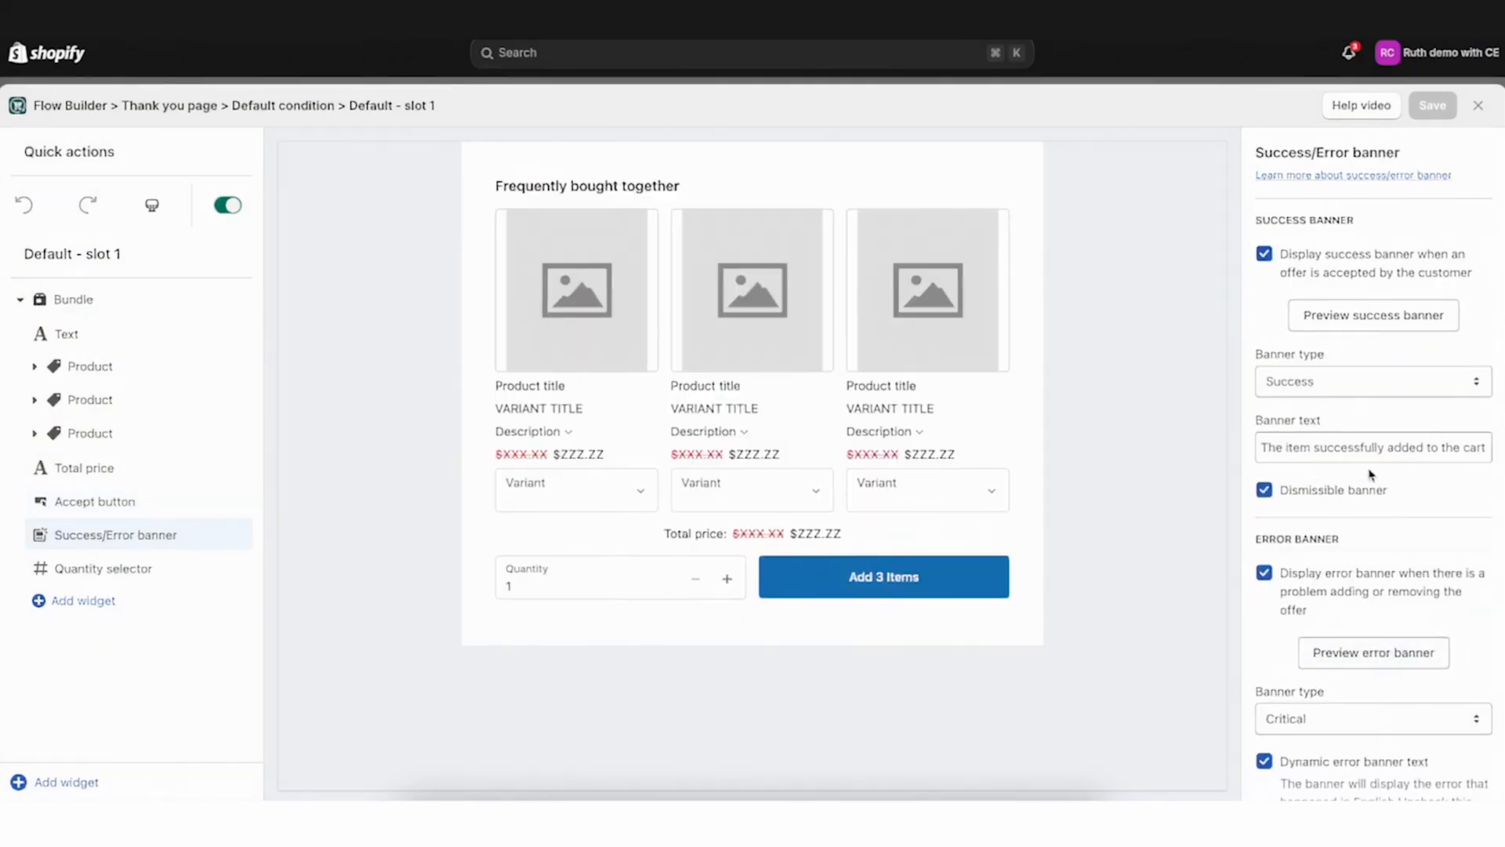
{"action": "scroll", "coordinate": [1378, 402], "scroll_direction": "down", "scroll_amount": 2}
{"action": "scroll", "coordinate": [1365, 395], "scroll_direction": "up", "scroll_amount": 2}
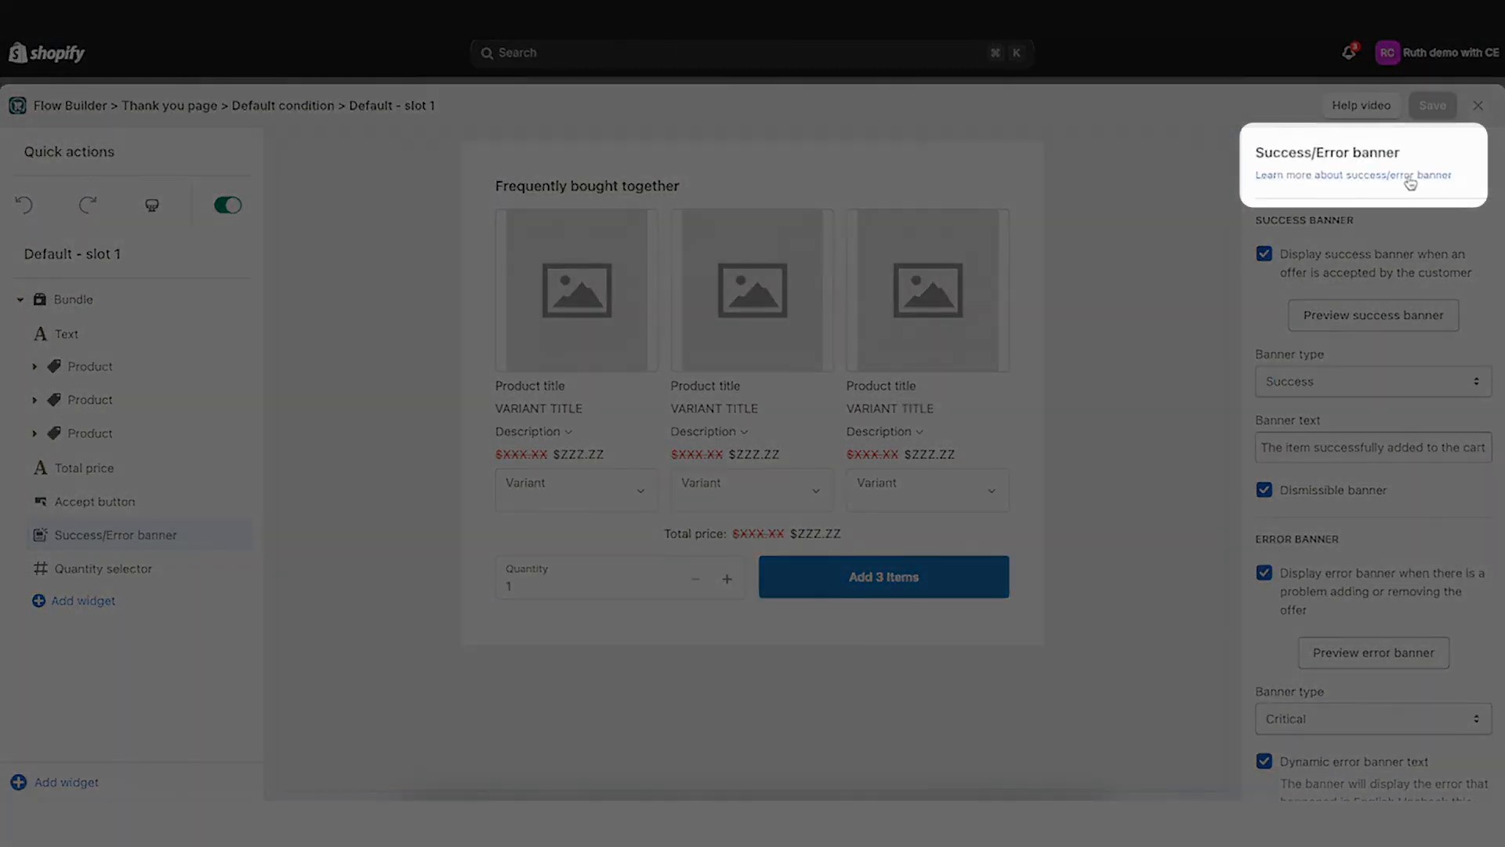
Toggle separate quantity selection for each product on and off in the bundle settings, checking the product blocks
{"action": "left_click", "coordinate": [91, 565]}
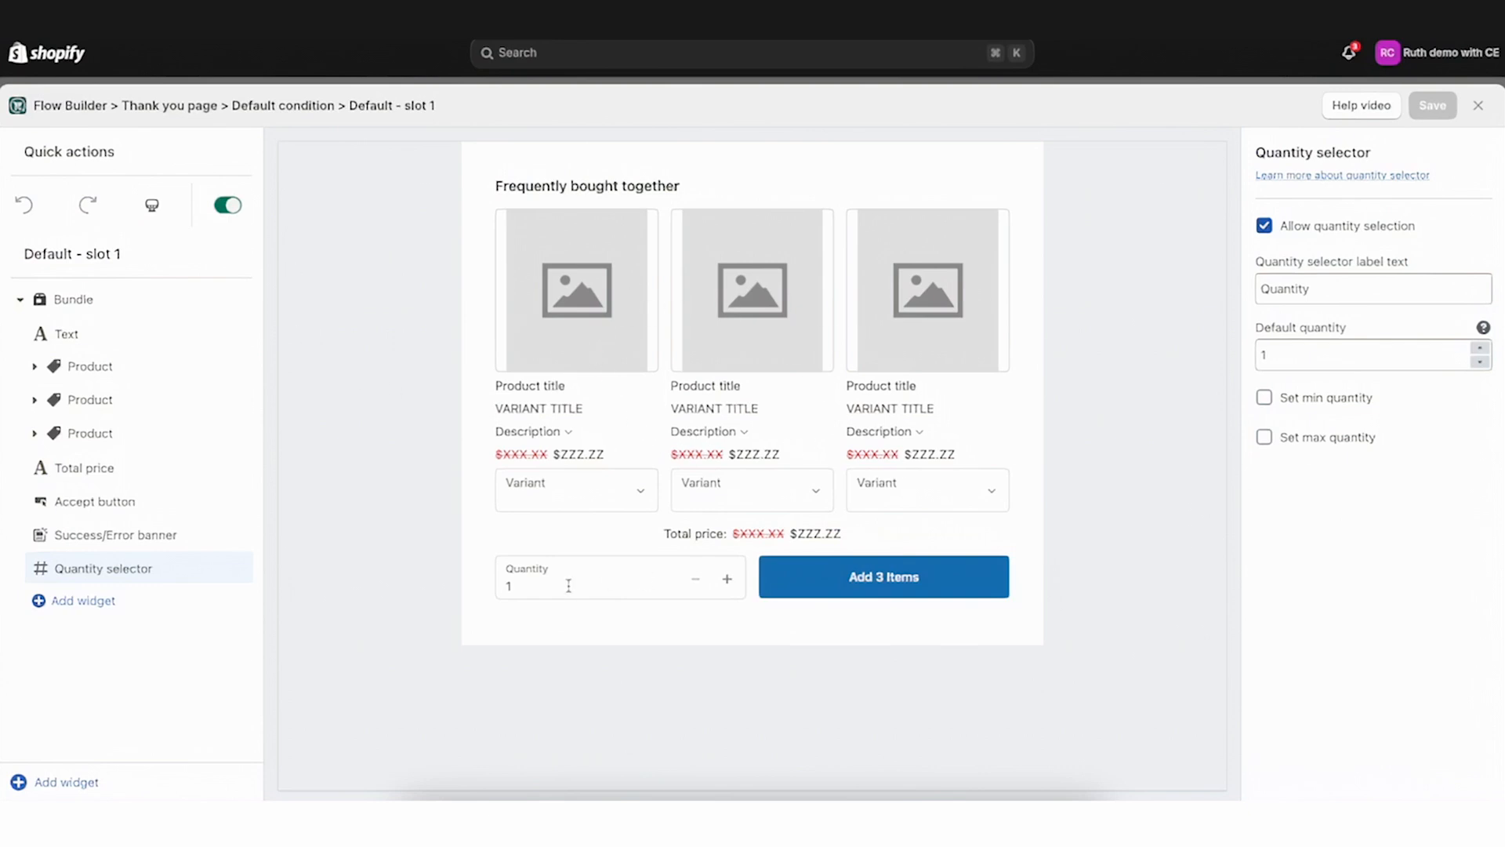
{"action": "left_click", "coordinate": [82, 299]}
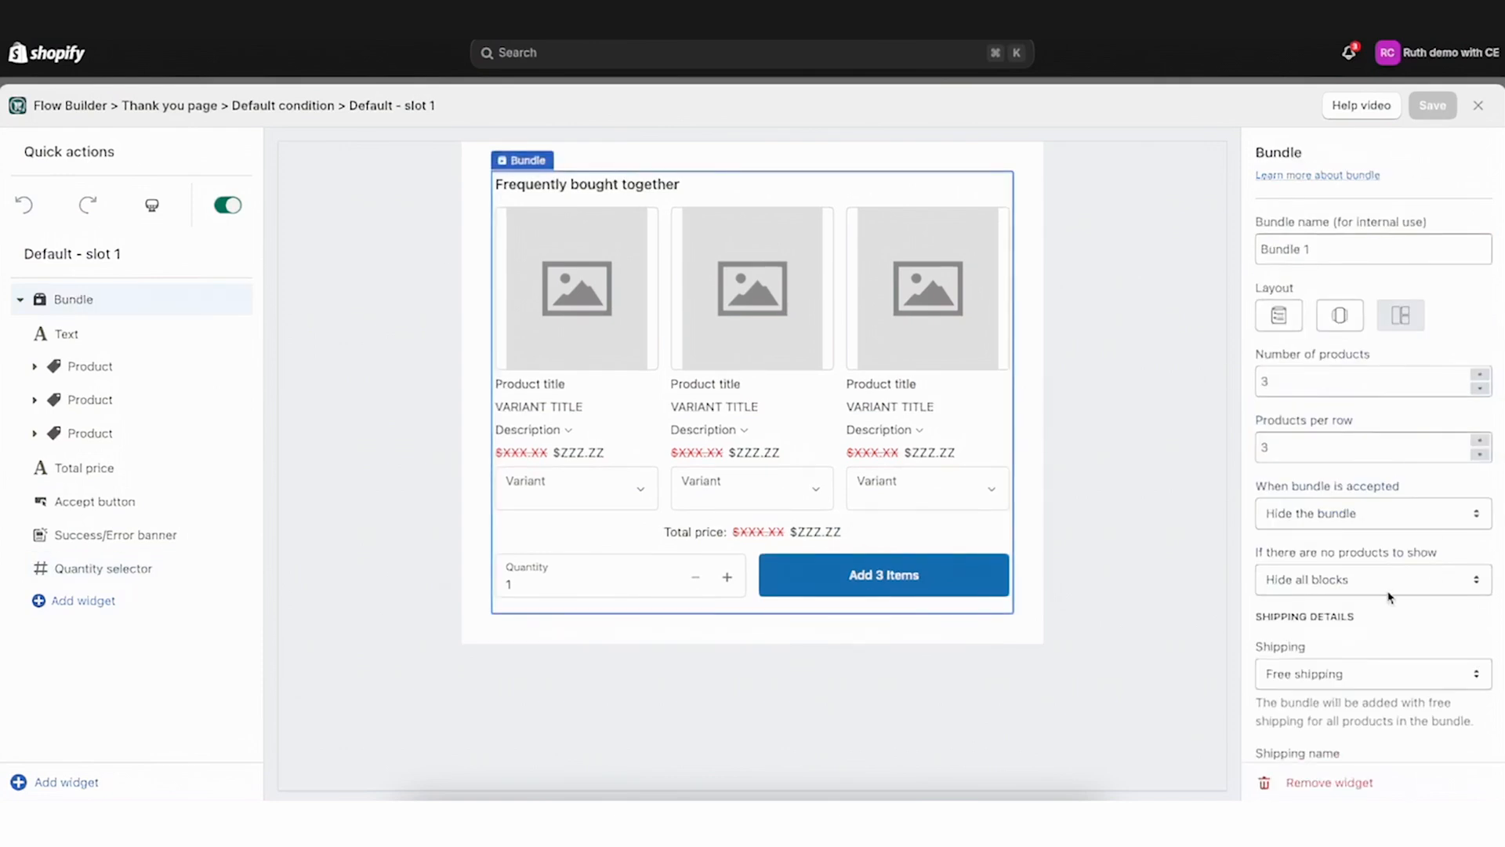
{"action": "scroll", "coordinate": [1389, 598], "scroll_direction": "down", "scroll_amount": 5}
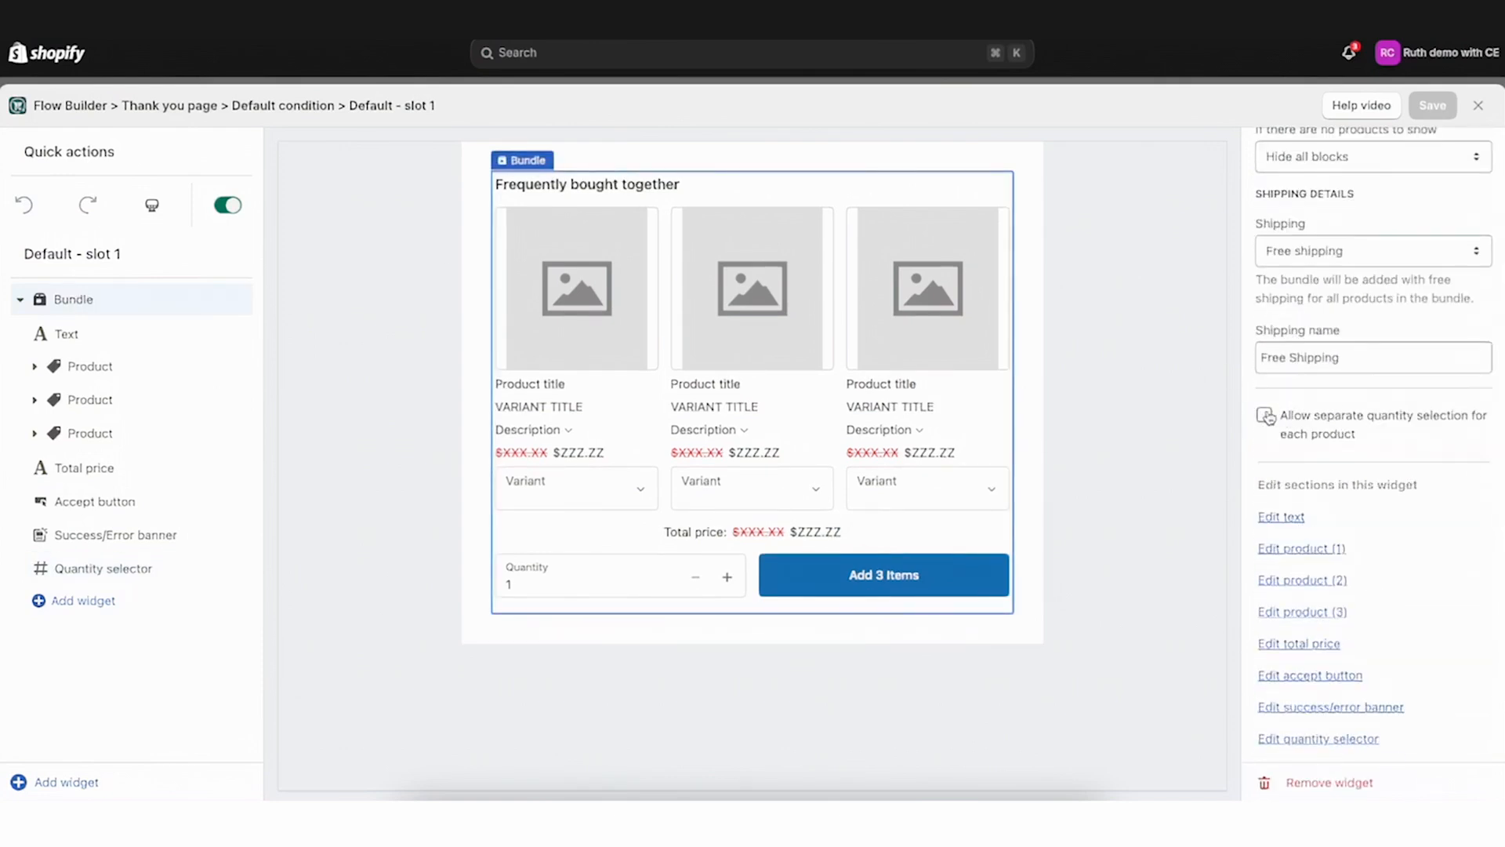
{"action": "left_click", "coordinate": [1267, 416]}
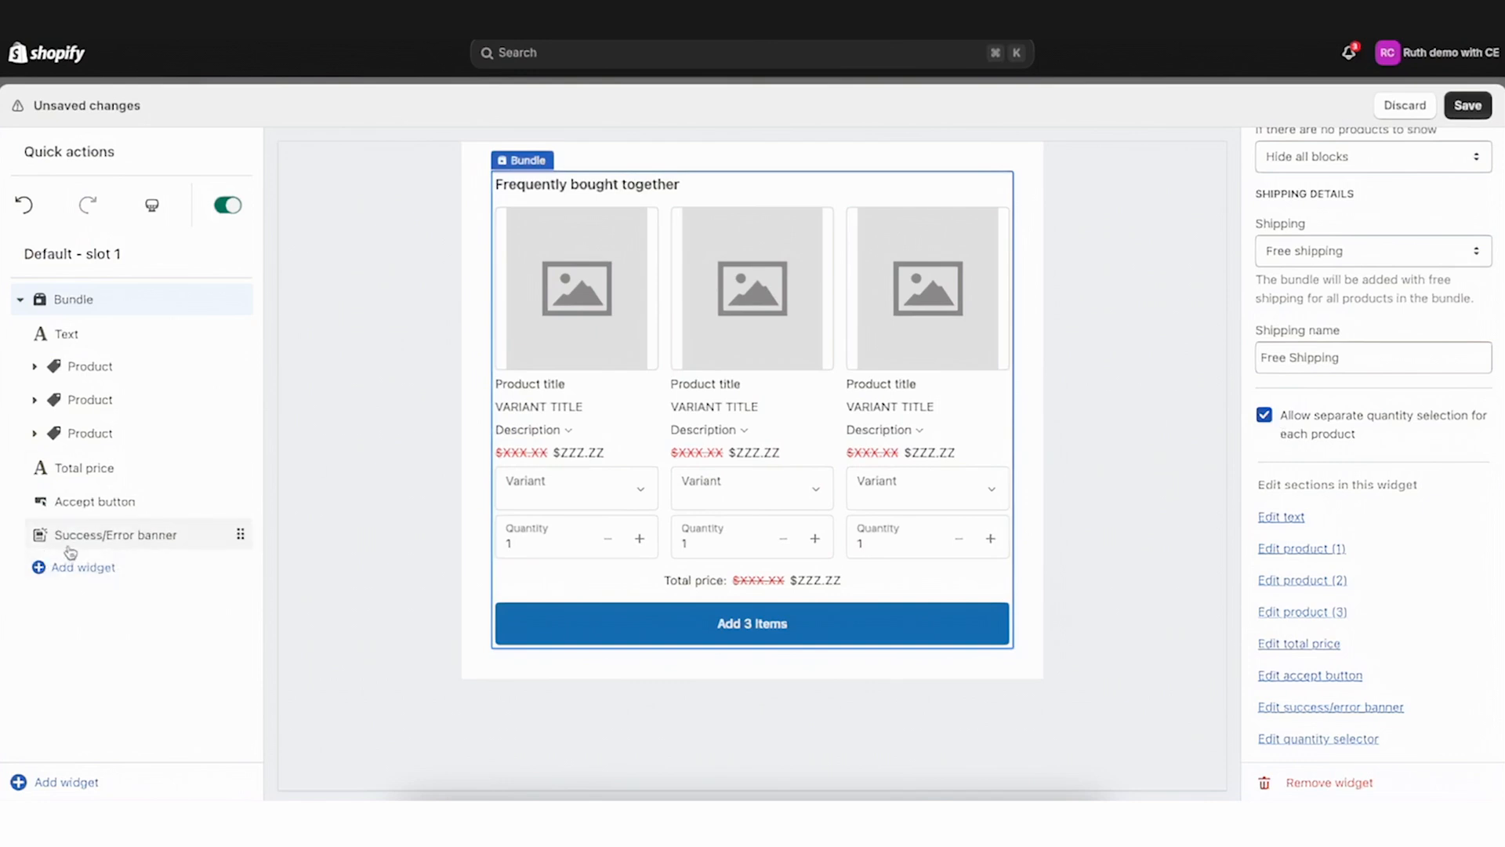
{"action": "left_click", "coordinate": [35, 366]}
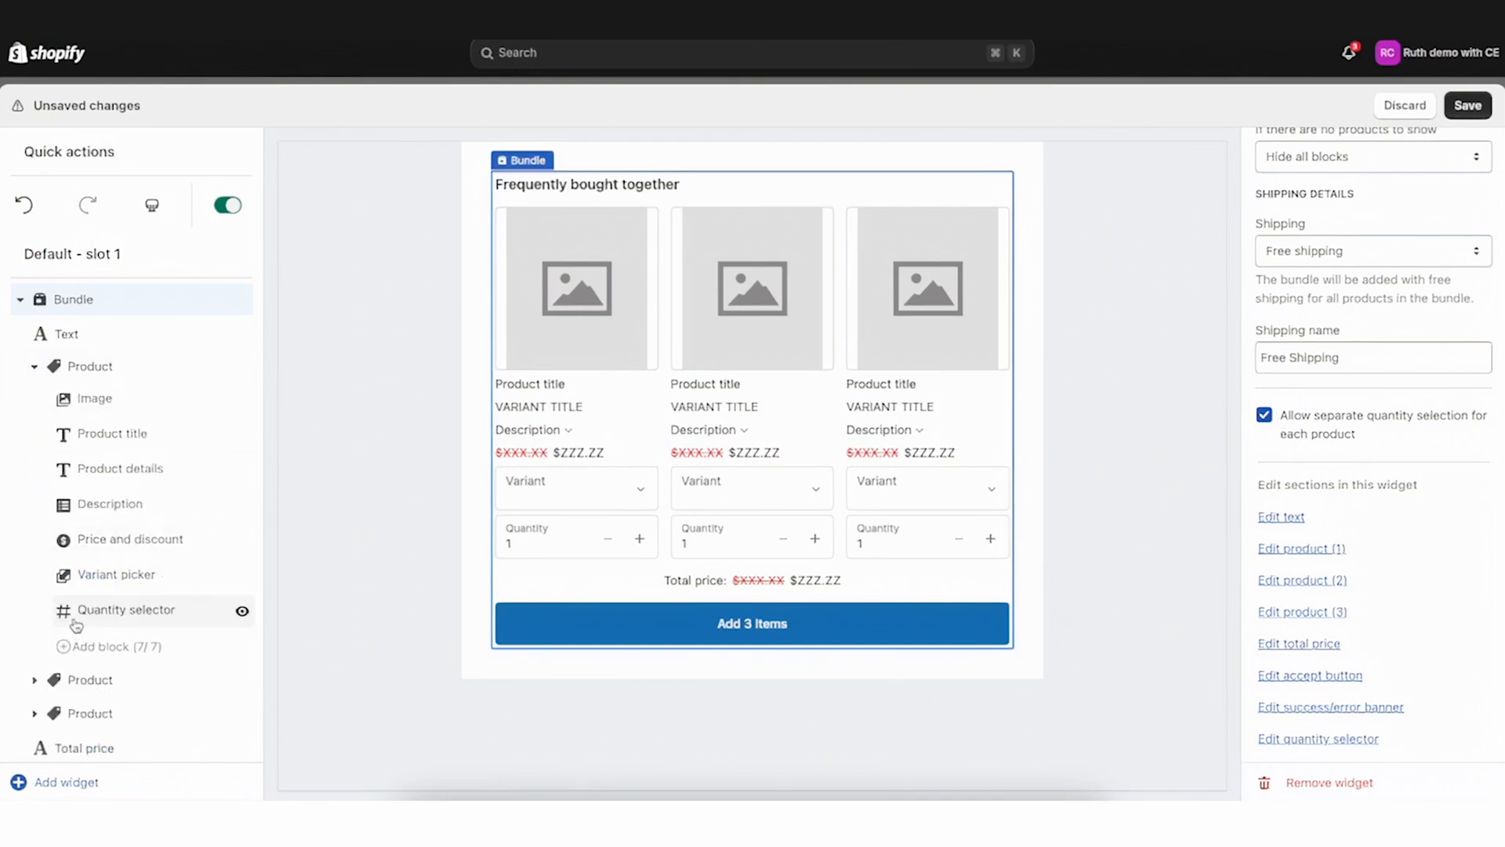
{"action": "left_click", "coordinate": [1264, 415]}
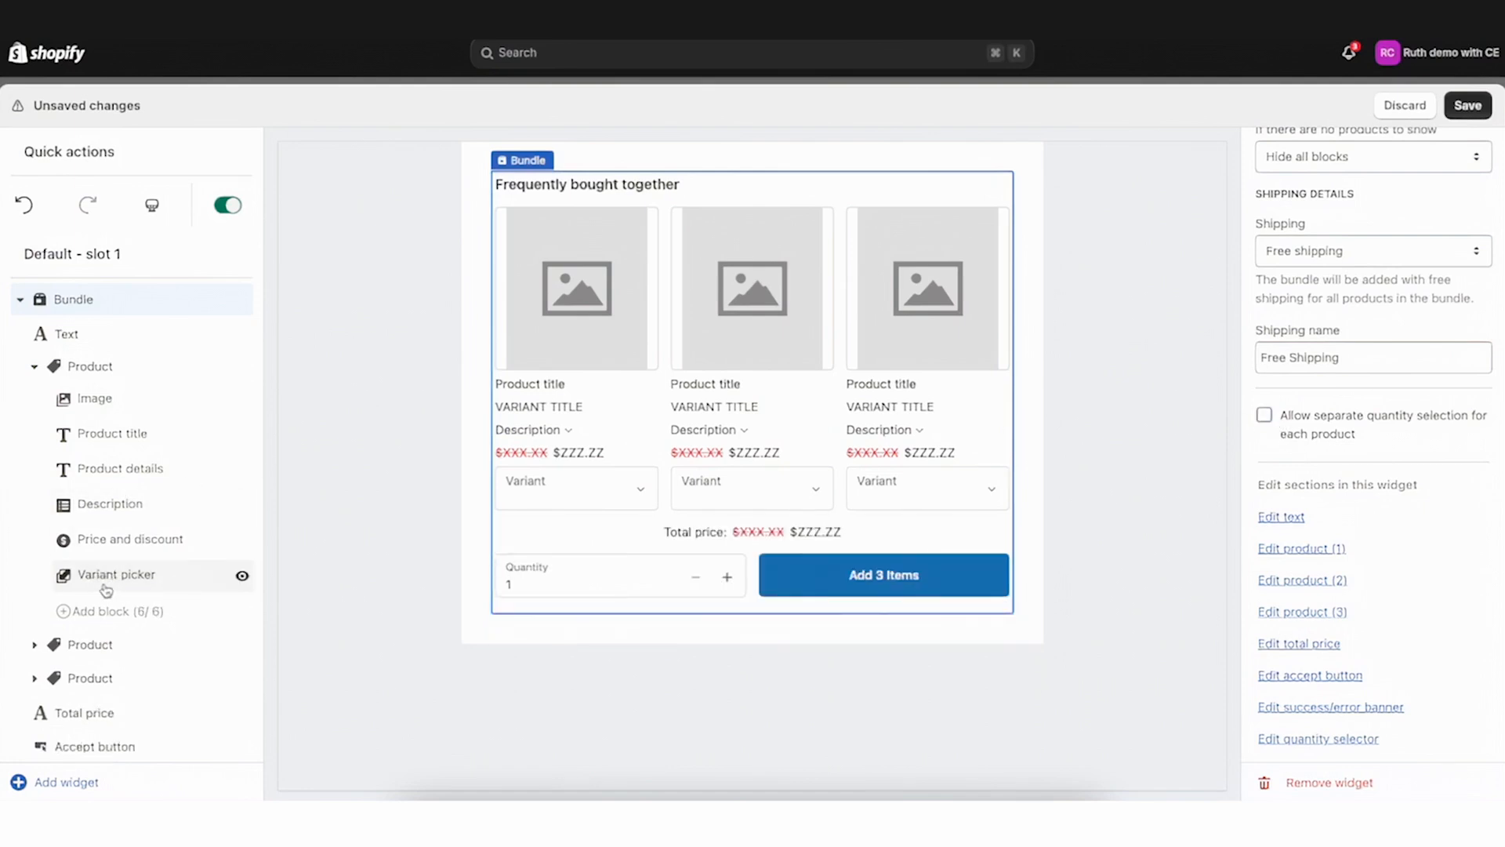
{"action": "left_click", "coordinate": [34, 366]}
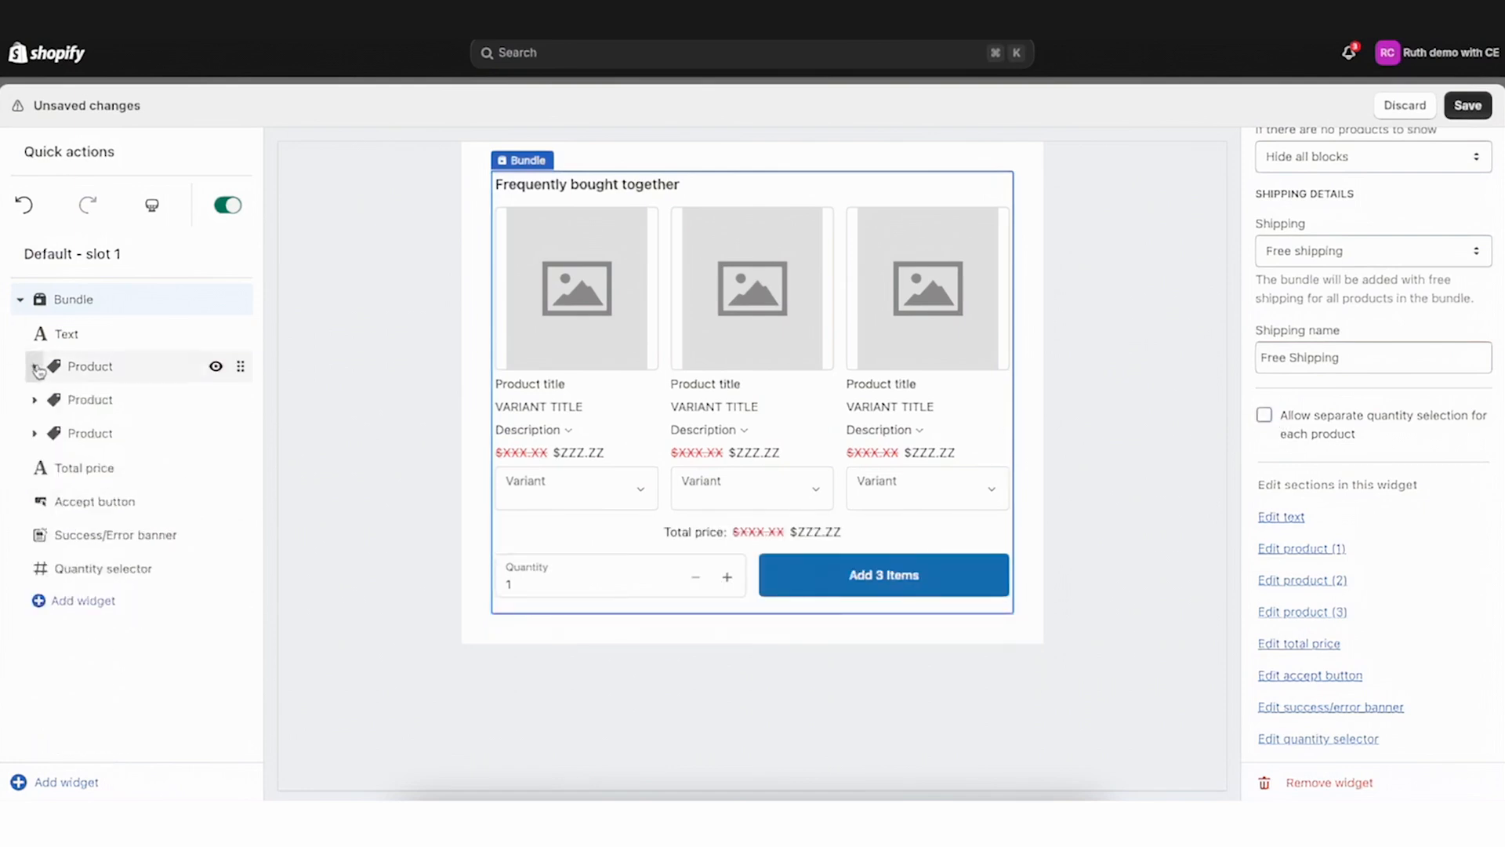
Turn off quantity selection in the quantity selector settings and save
{"action": "left_click", "coordinate": [74, 567]}
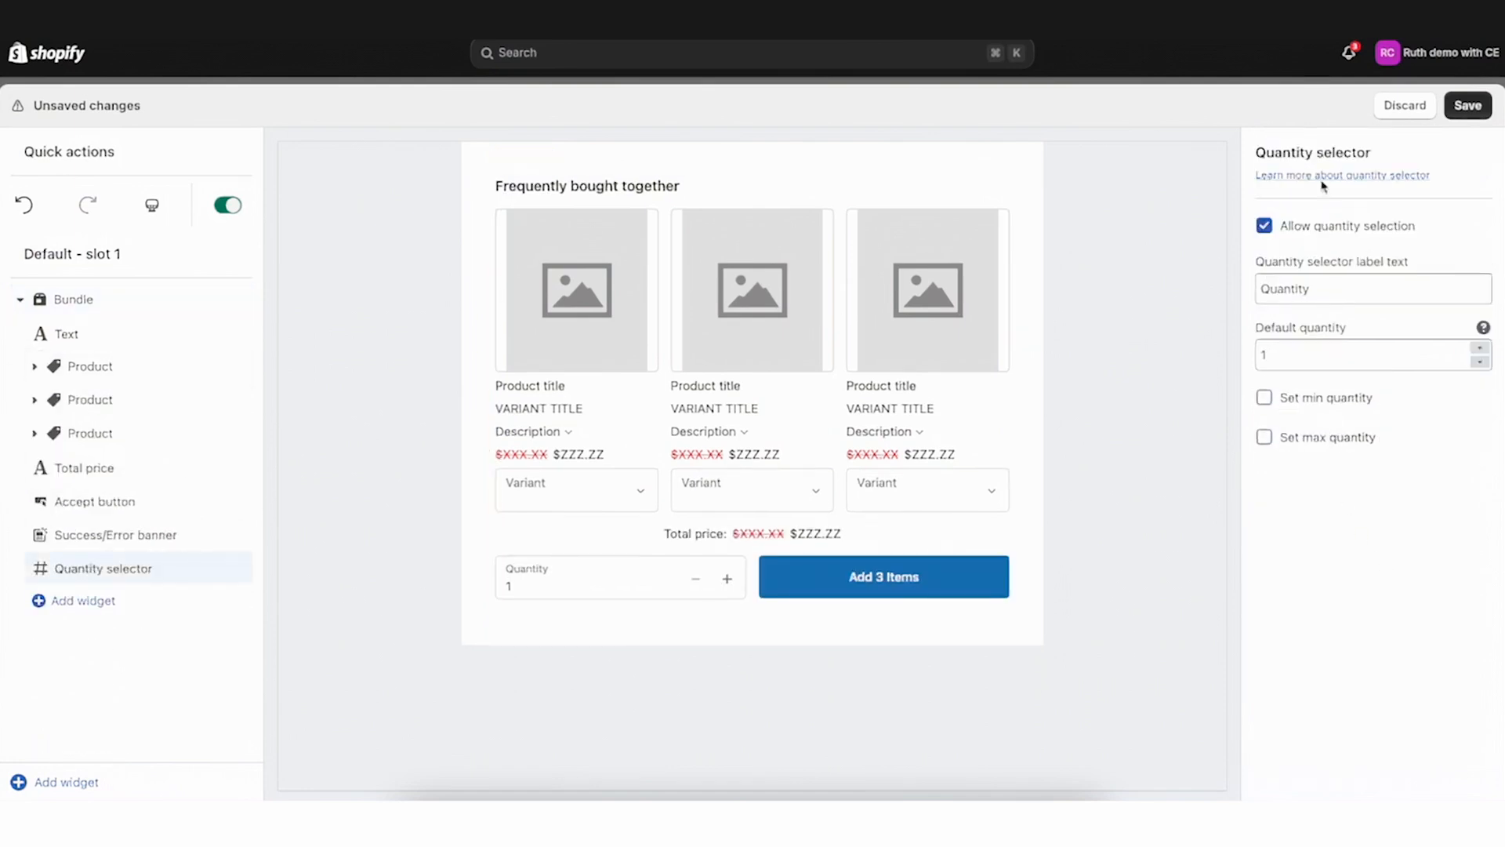
{"action": "left_click", "coordinate": [1266, 228]}
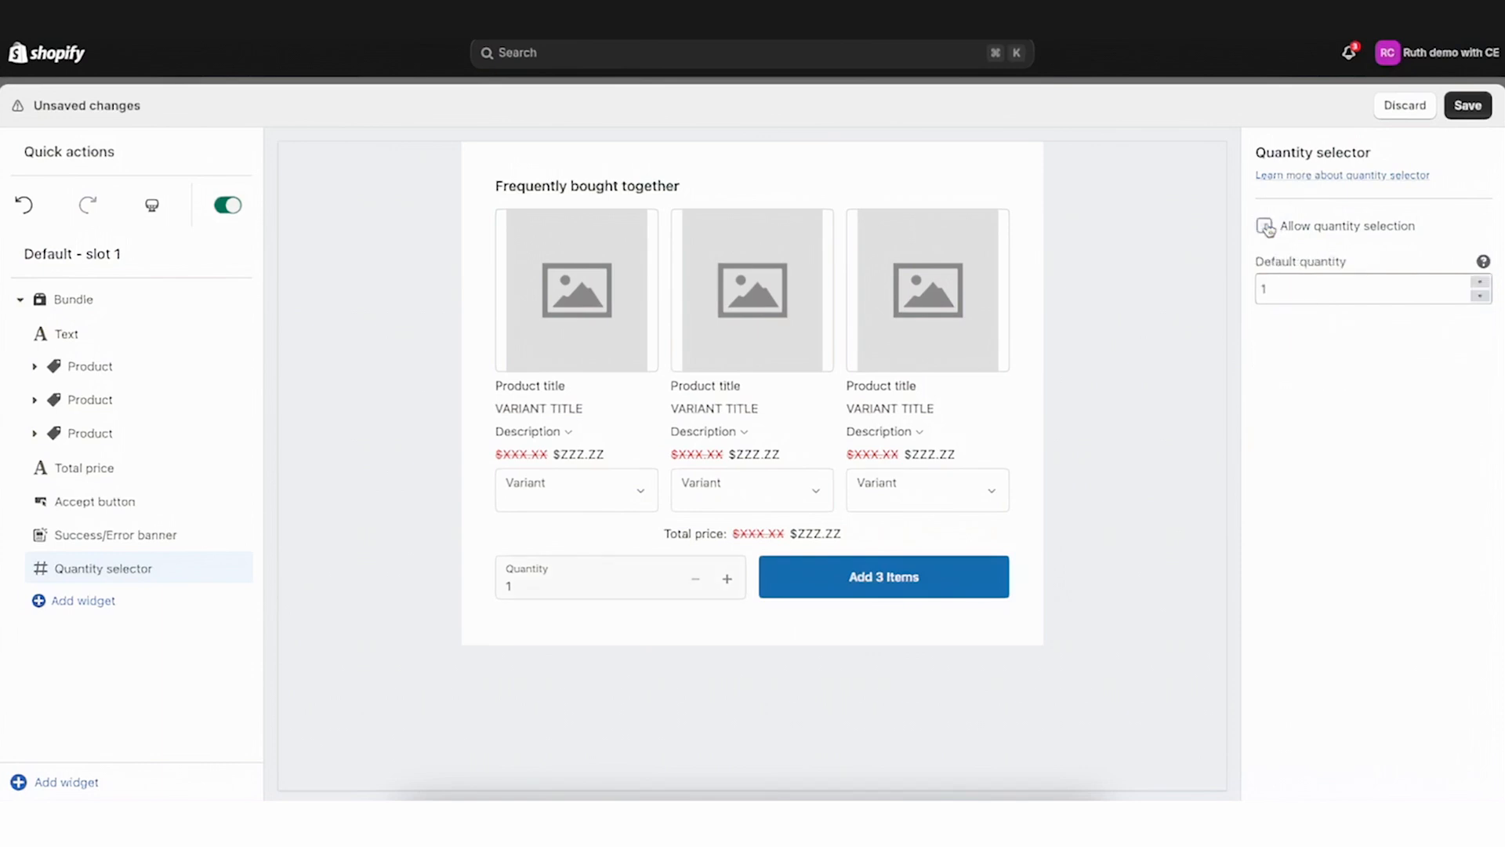
{"action": "left_click", "coordinate": [1469, 106]}
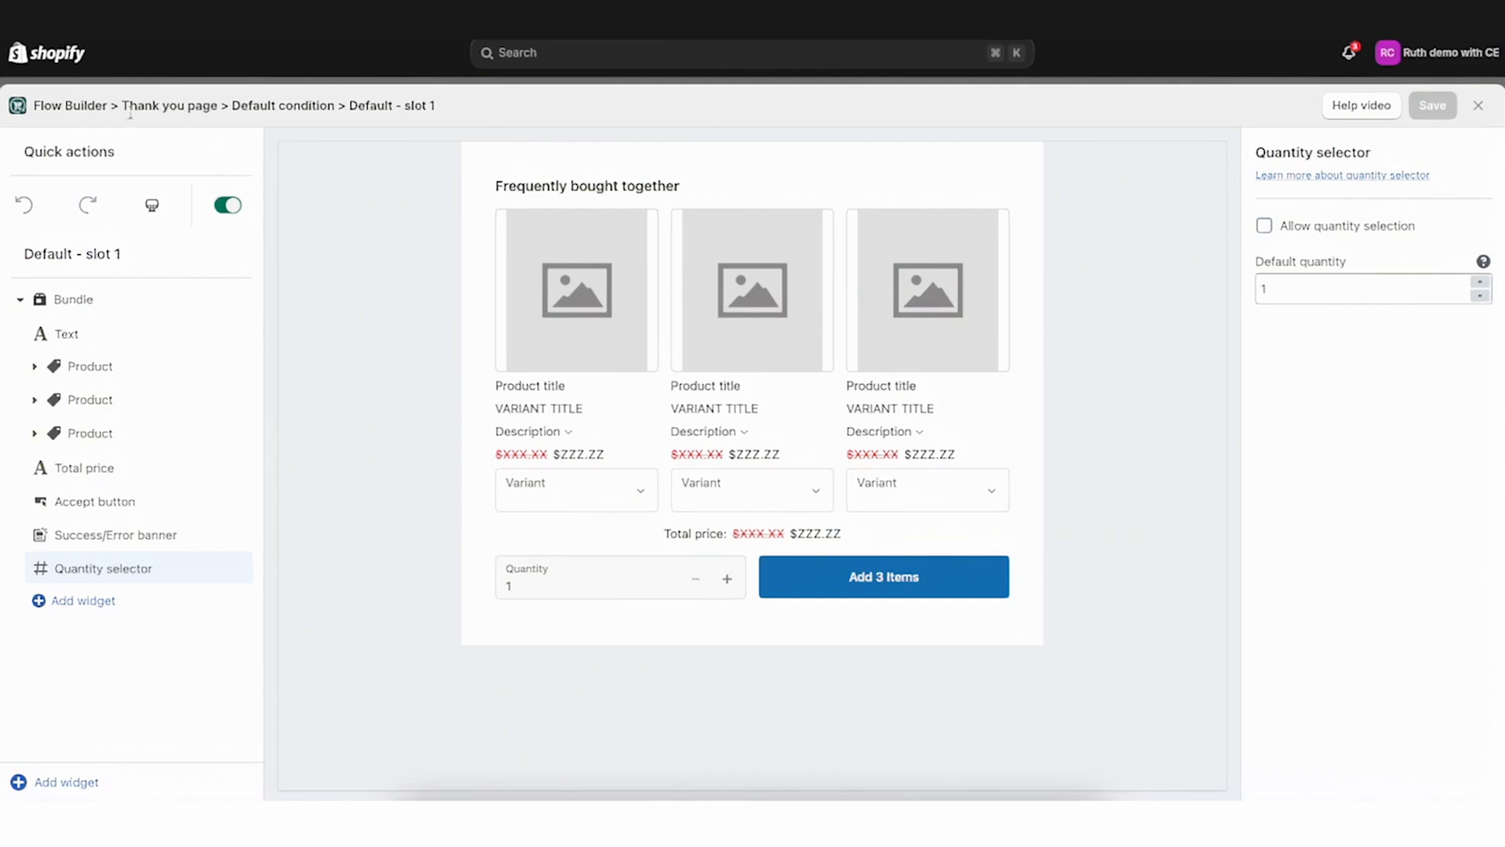
In the storefront, buy The Multi-managed Snowboard directly and proceed through shipping and payment
{"action": "left_click_drag", "start_coordinate": [227, 105], "coordinate": [121, 105]}
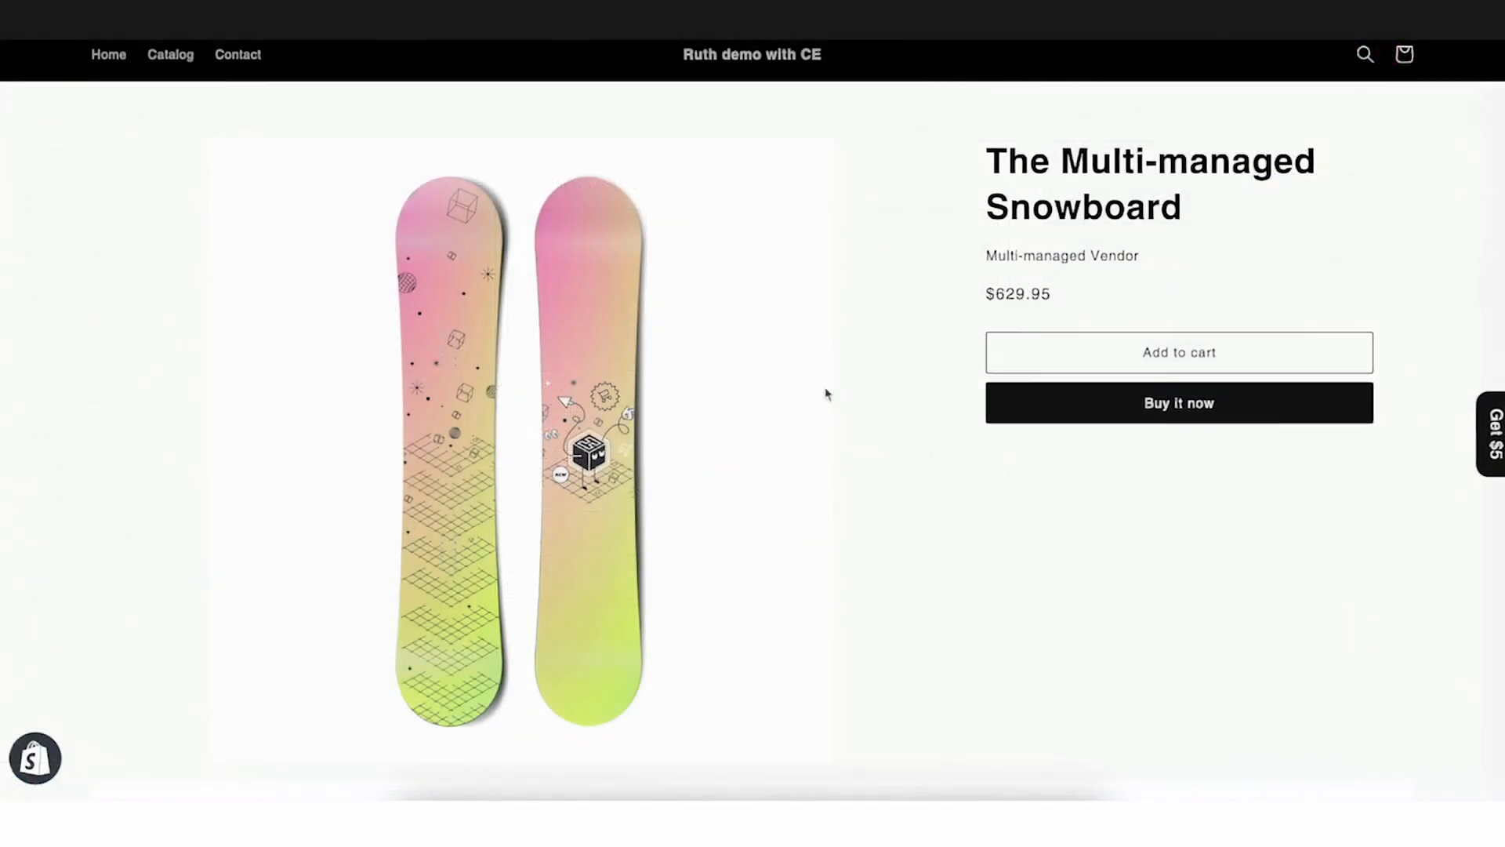
{"action": "left_click", "coordinate": [1200, 403]}
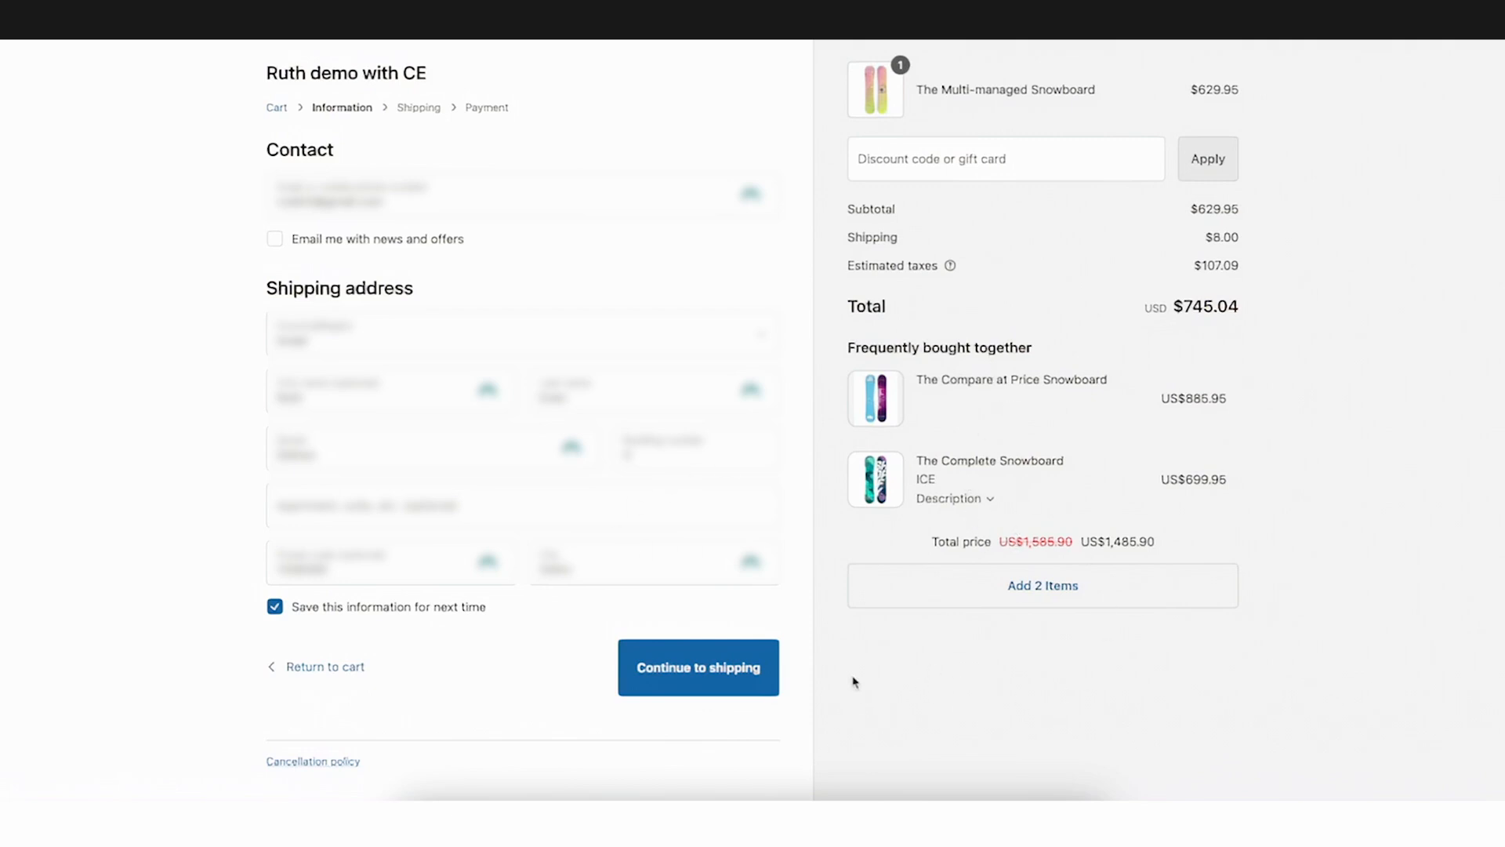
{"action": "left_click", "coordinate": [698, 674]}
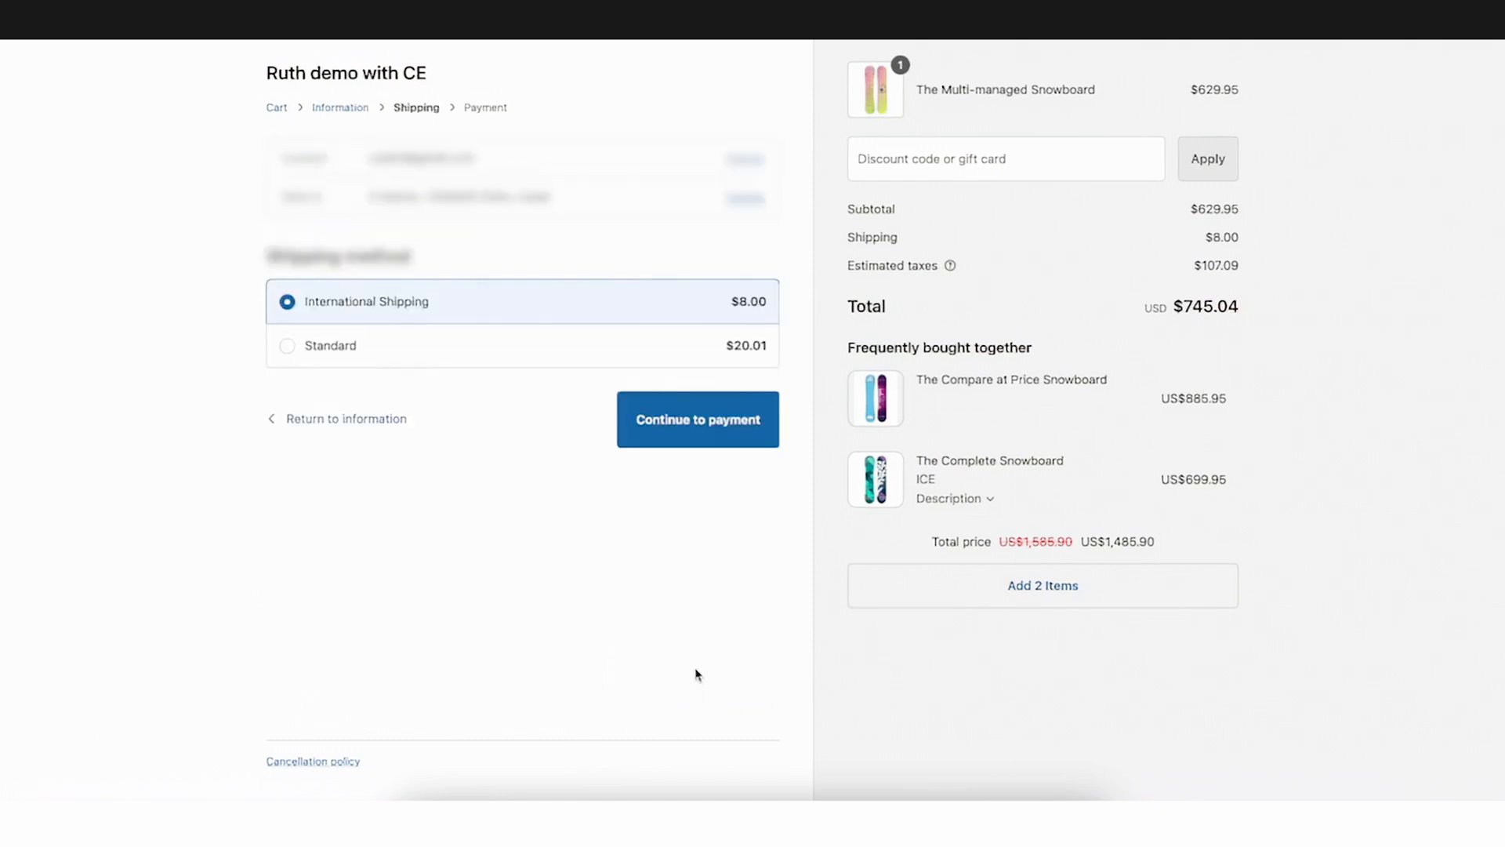
{"action": "left_click", "coordinate": [732, 441]}
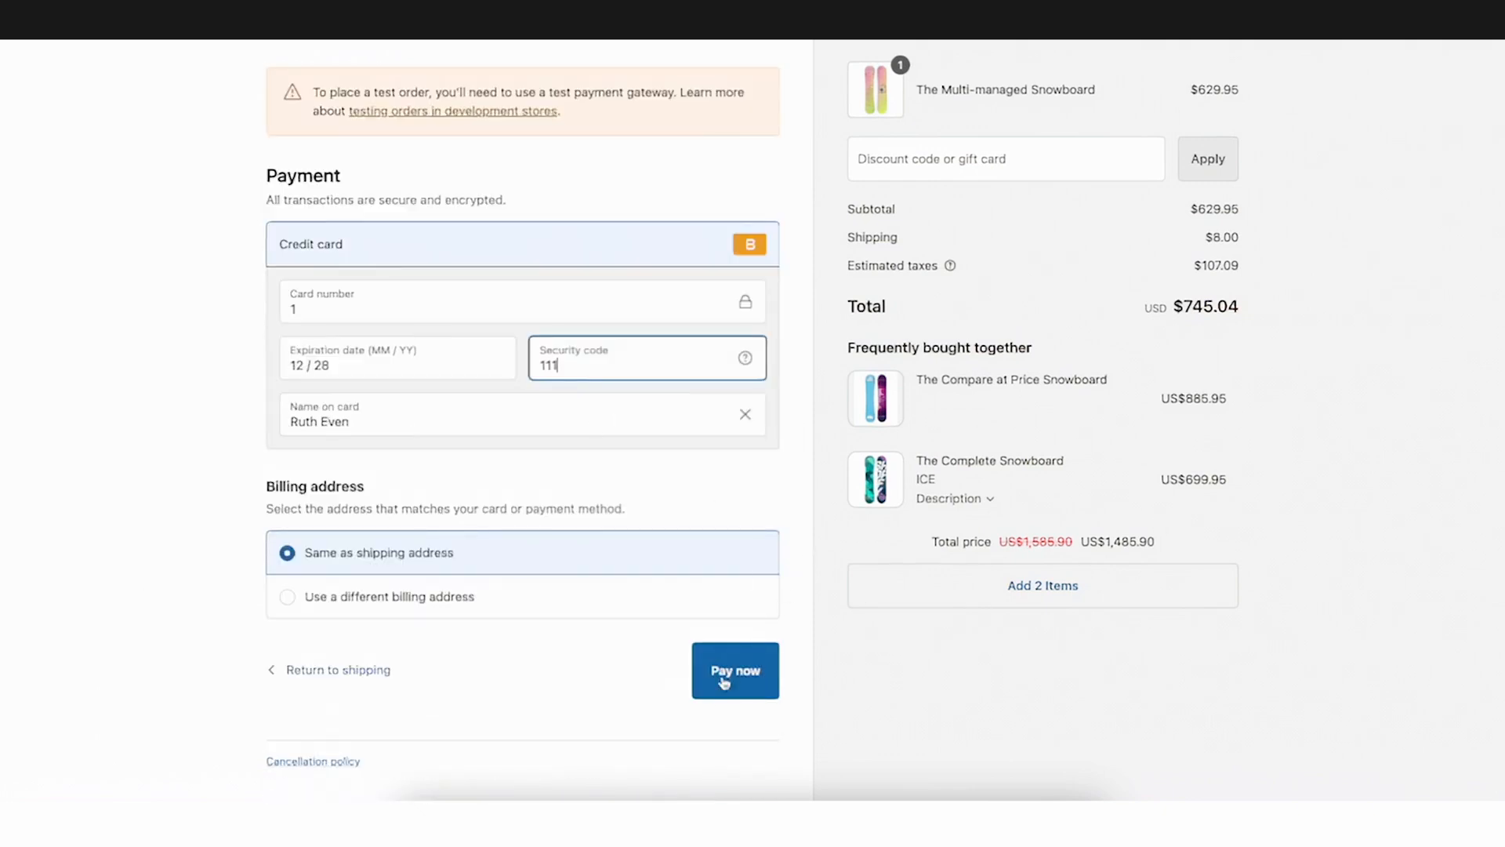
{"action": "left_click", "coordinate": [723, 680]}
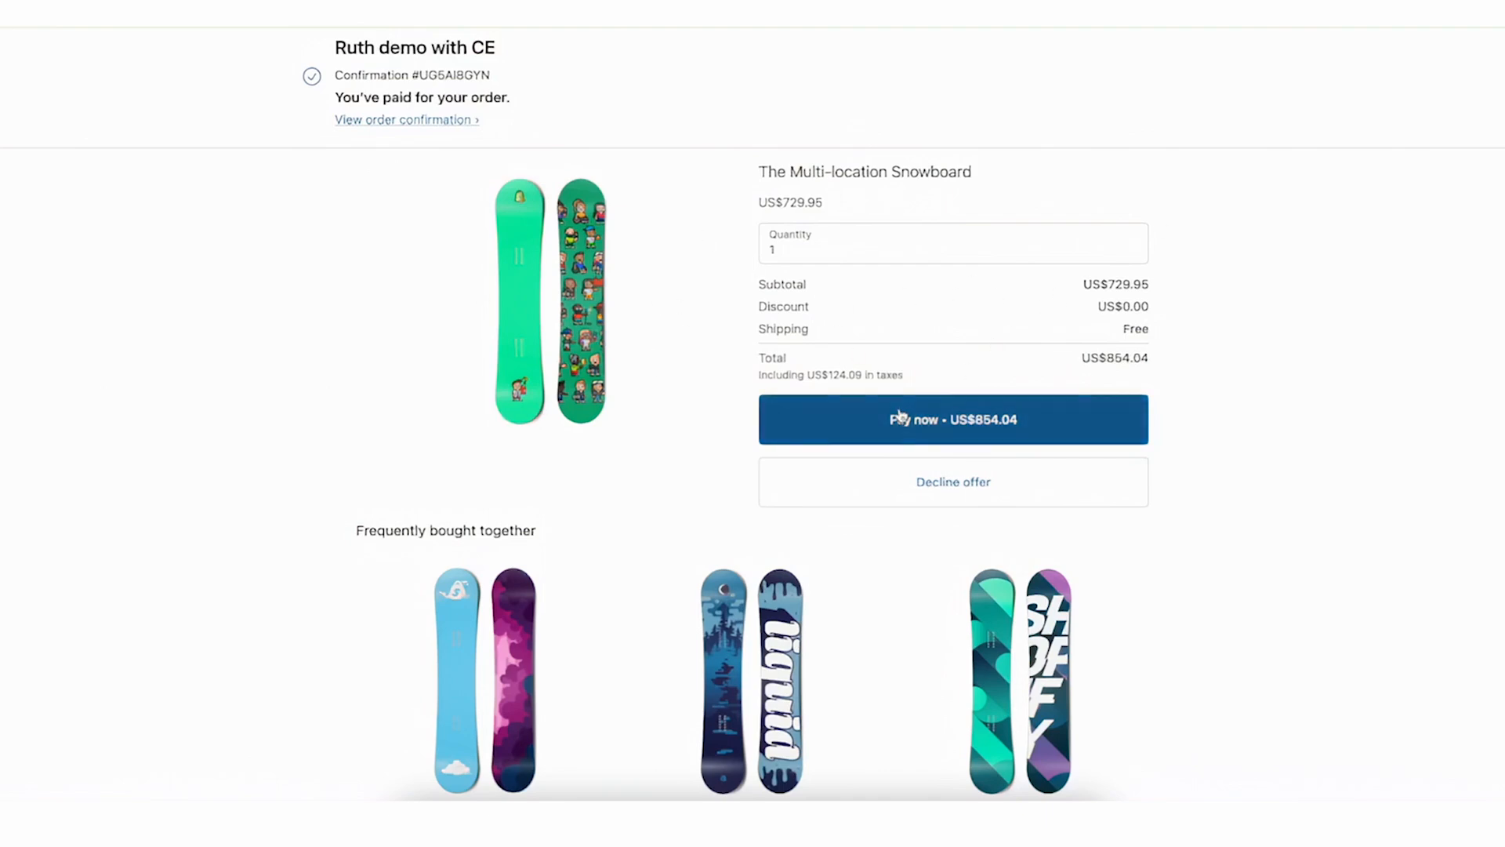
Review the first post-purchase bundle offer, open its colour options, and decline the offer
{"action": "scroll", "coordinate": [901, 416], "scroll_direction": "down", "scroll_amount": 5}
{"action": "scroll", "coordinate": [679, 533], "scroll_direction": "up", "scroll_amount": 3}
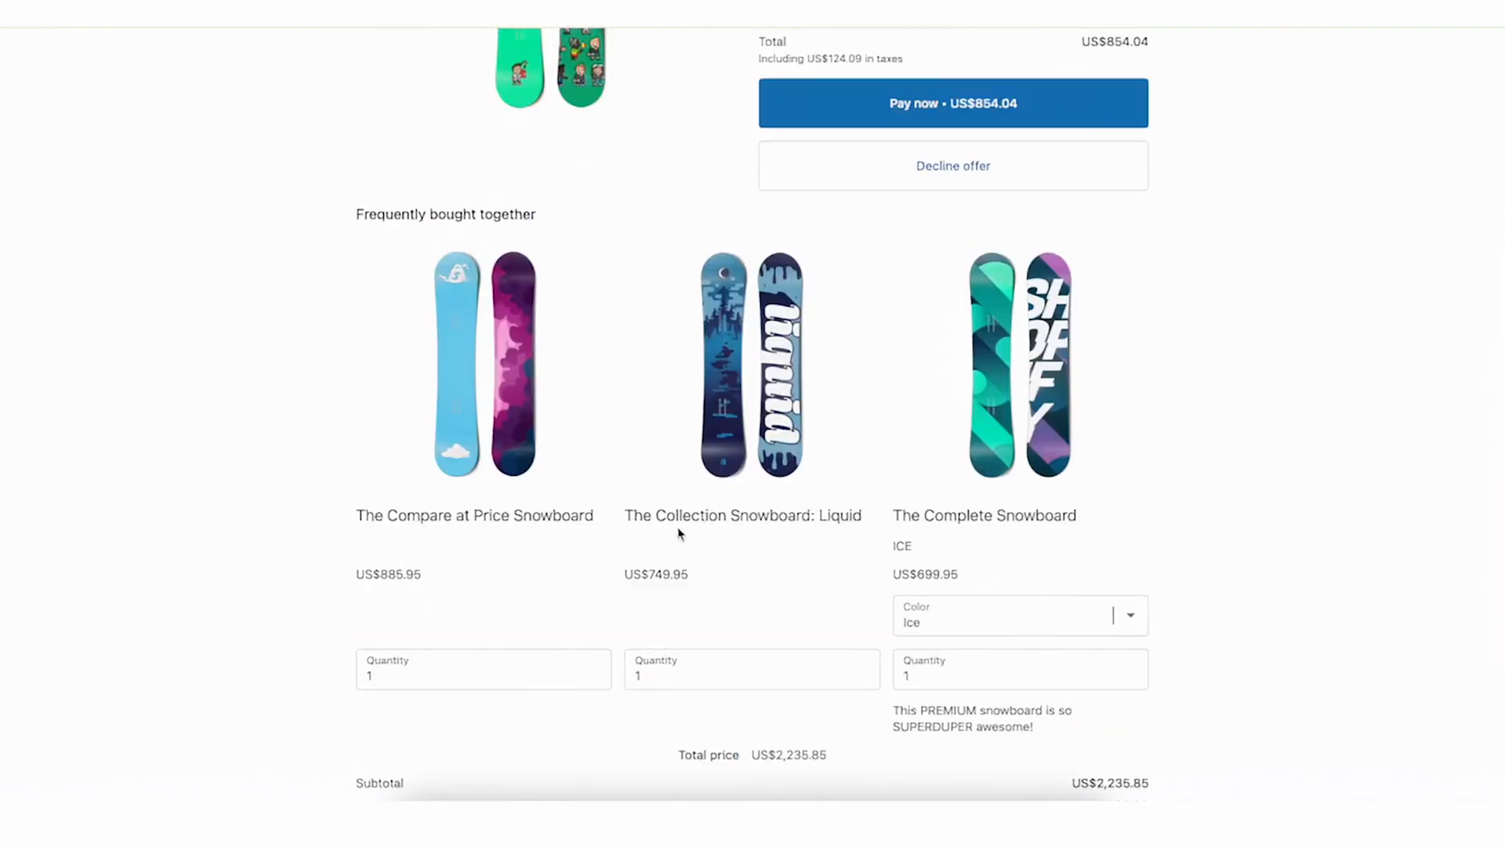
{"action": "left_click", "coordinate": [974, 627]}
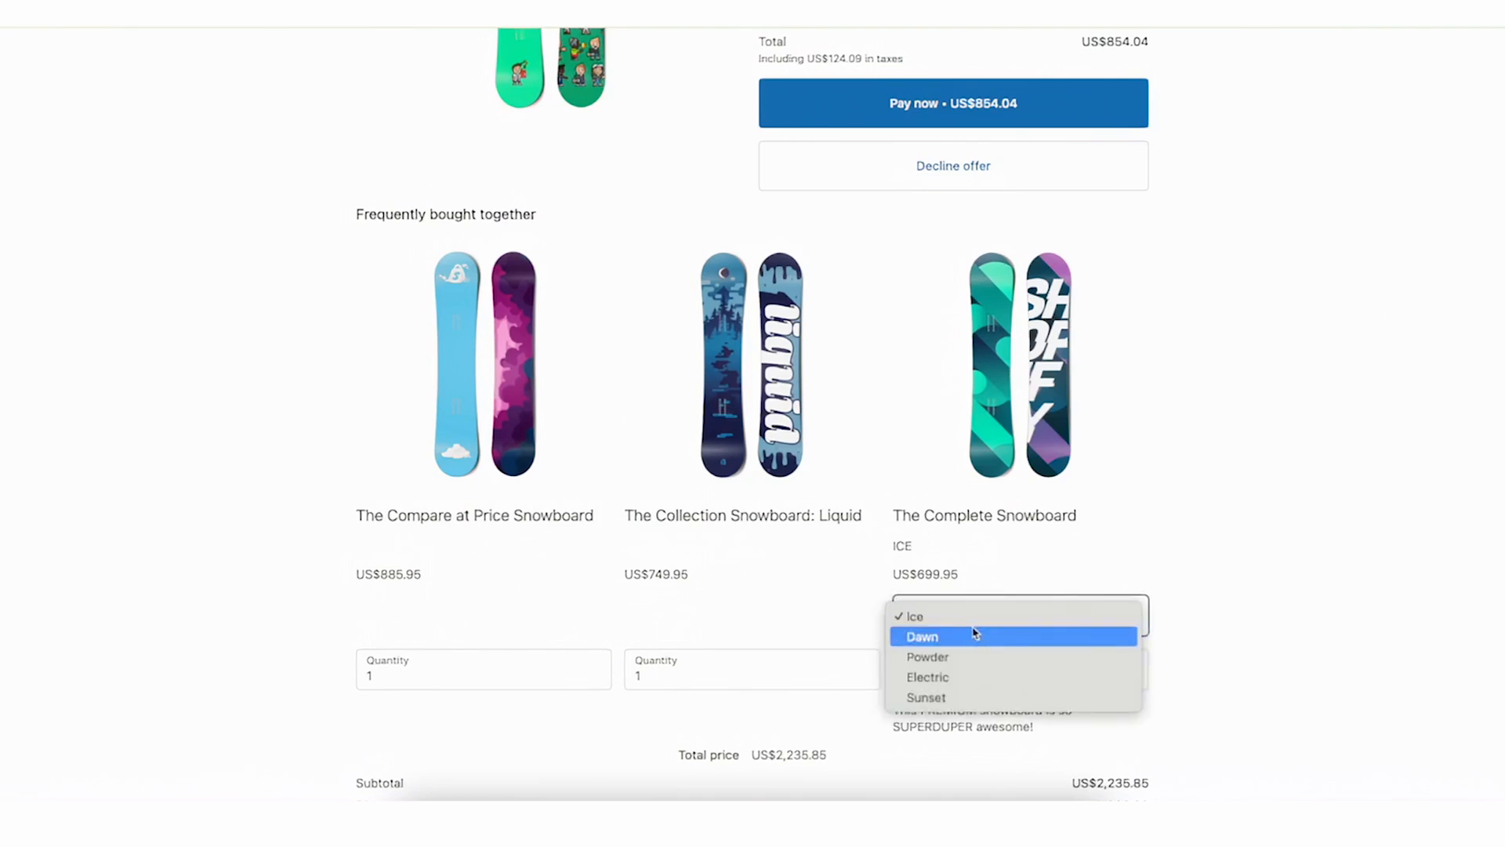
{"action": "left_click", "coordinate": [1212, 656]}
{"action": "scroll", "coordinate": [1215, 656], "scroll_direction": "down", "scroll_amount": 2}
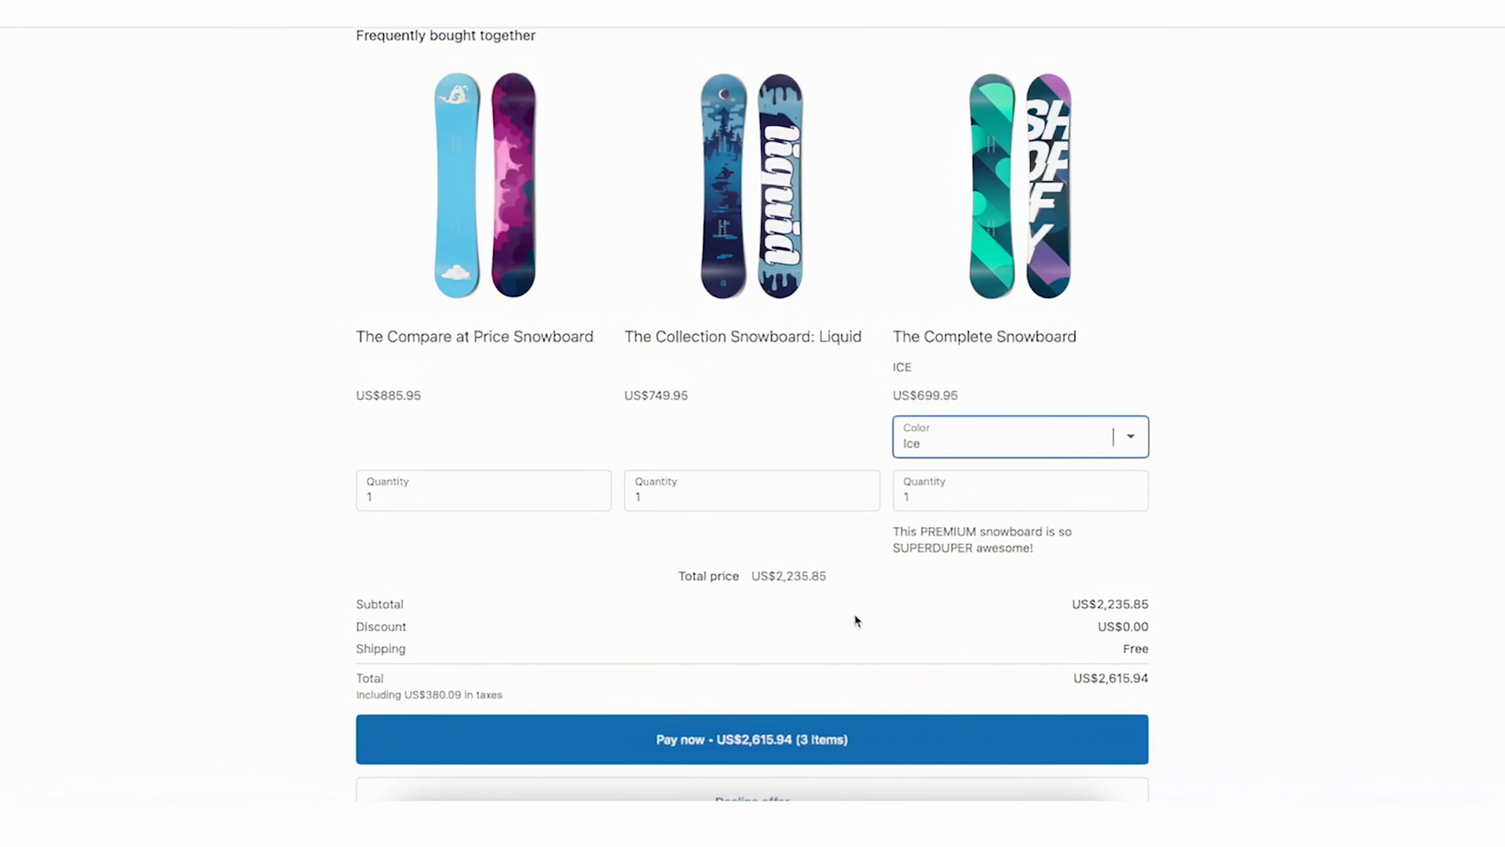
{"action": "scroll", "coordinate": [856, 621], "scroll_direction": "down", "scroll_amount": 2}
{"action": "scroll", "coordinate": [857, 621], "scroll_direction": "down", "scroll_amount": 1}
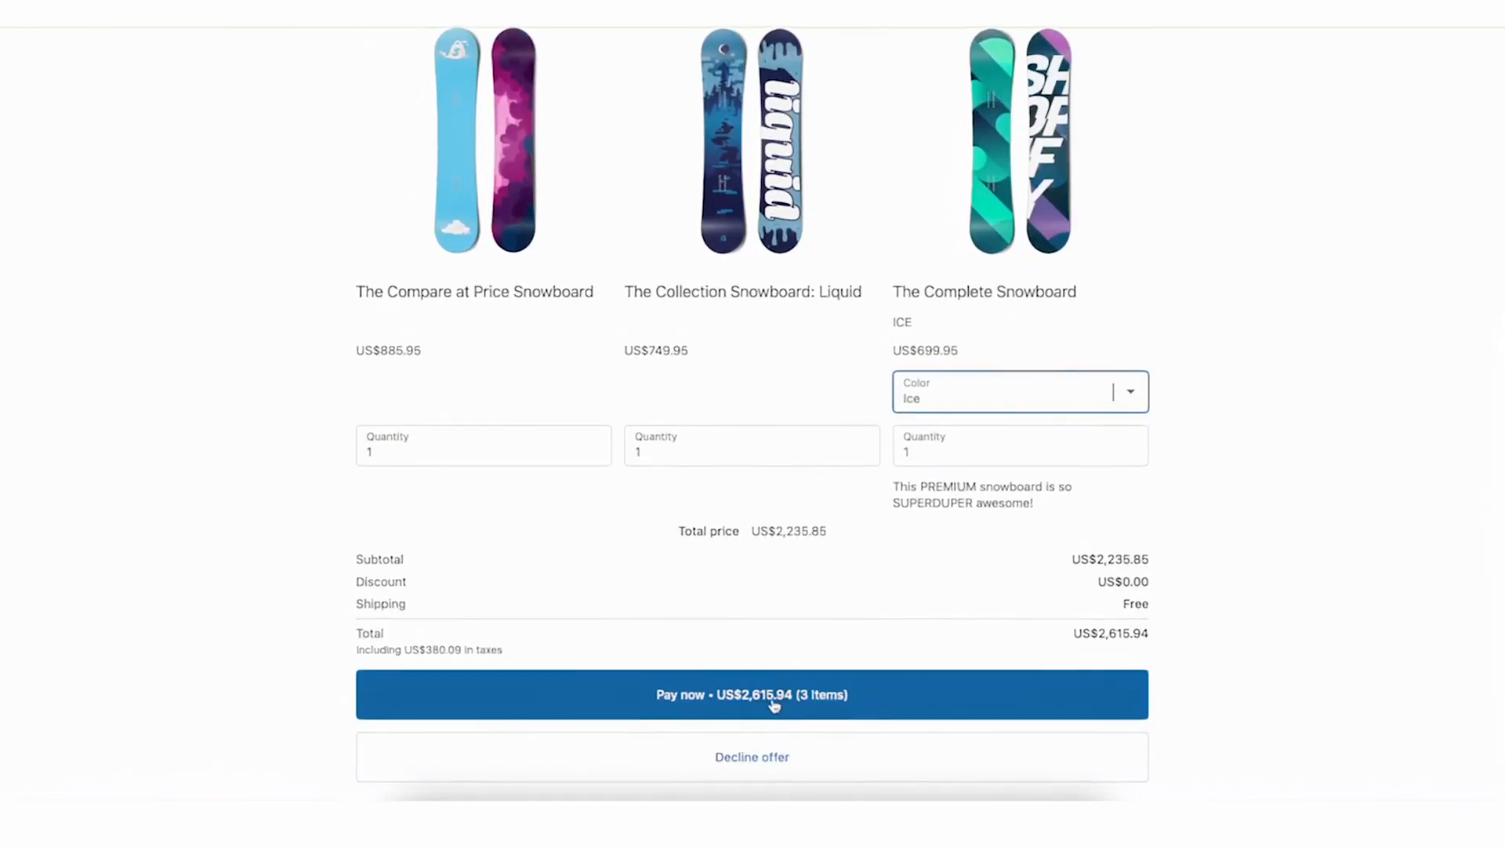
{"action": "left_click", "coordinate": [749, 756]}
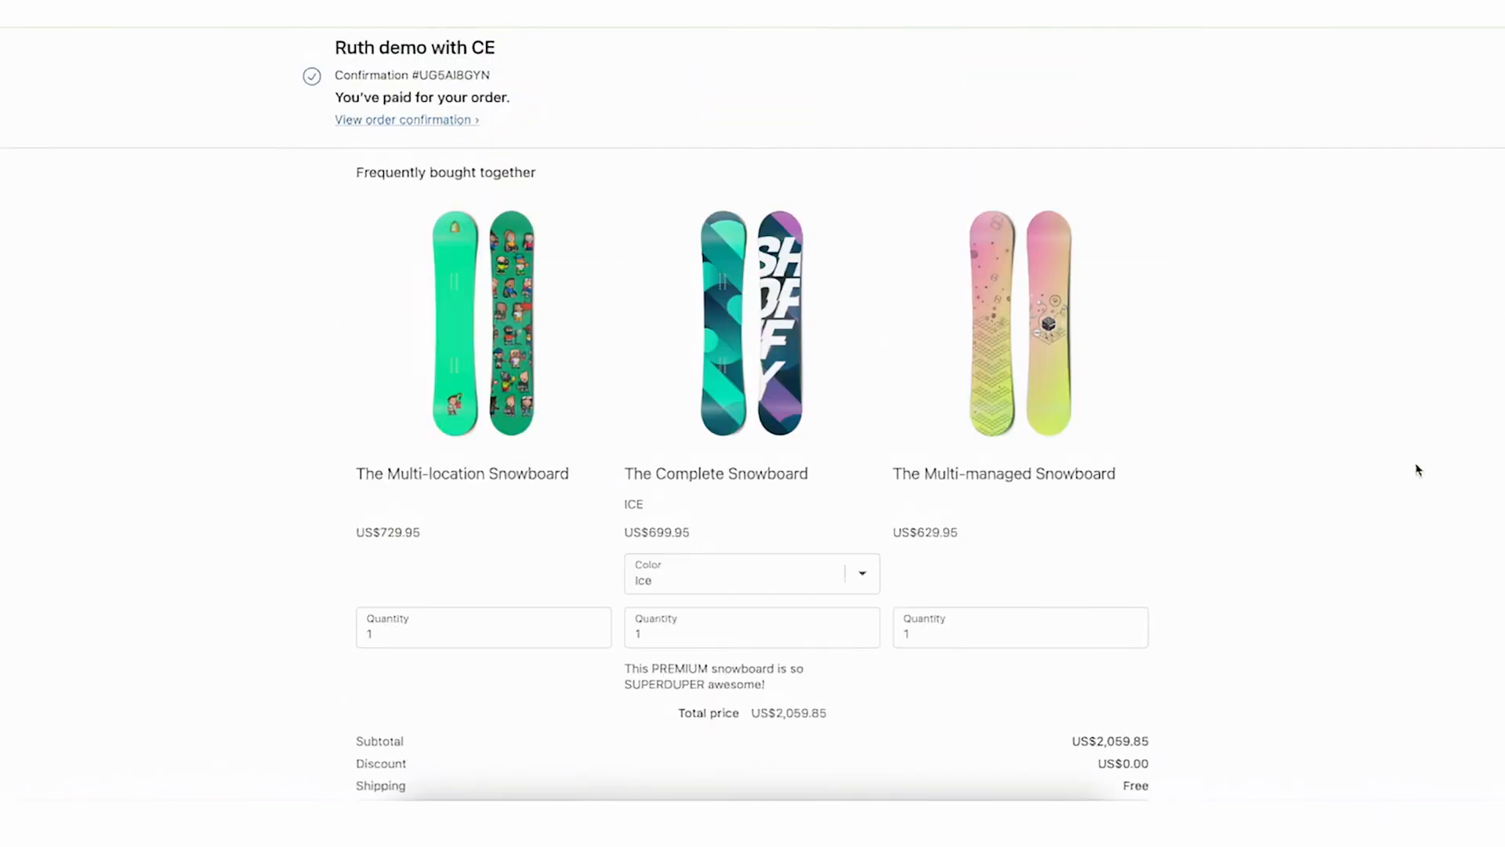
Accept the second post-purchase bundle offer by paying for its three items
{"action": "scroll", "coordinate": [1419, 471], "scroll_direction": "down", "scroll_amount": 5}
{"action": "scroll", "coordinate": [1419, 471], "scroll_direction": "up", "scroll_amount": 5}
{"action": "scroll", "coordinate": [1419, 470], "scroll_direction": "down", "scroll_amount": 1}
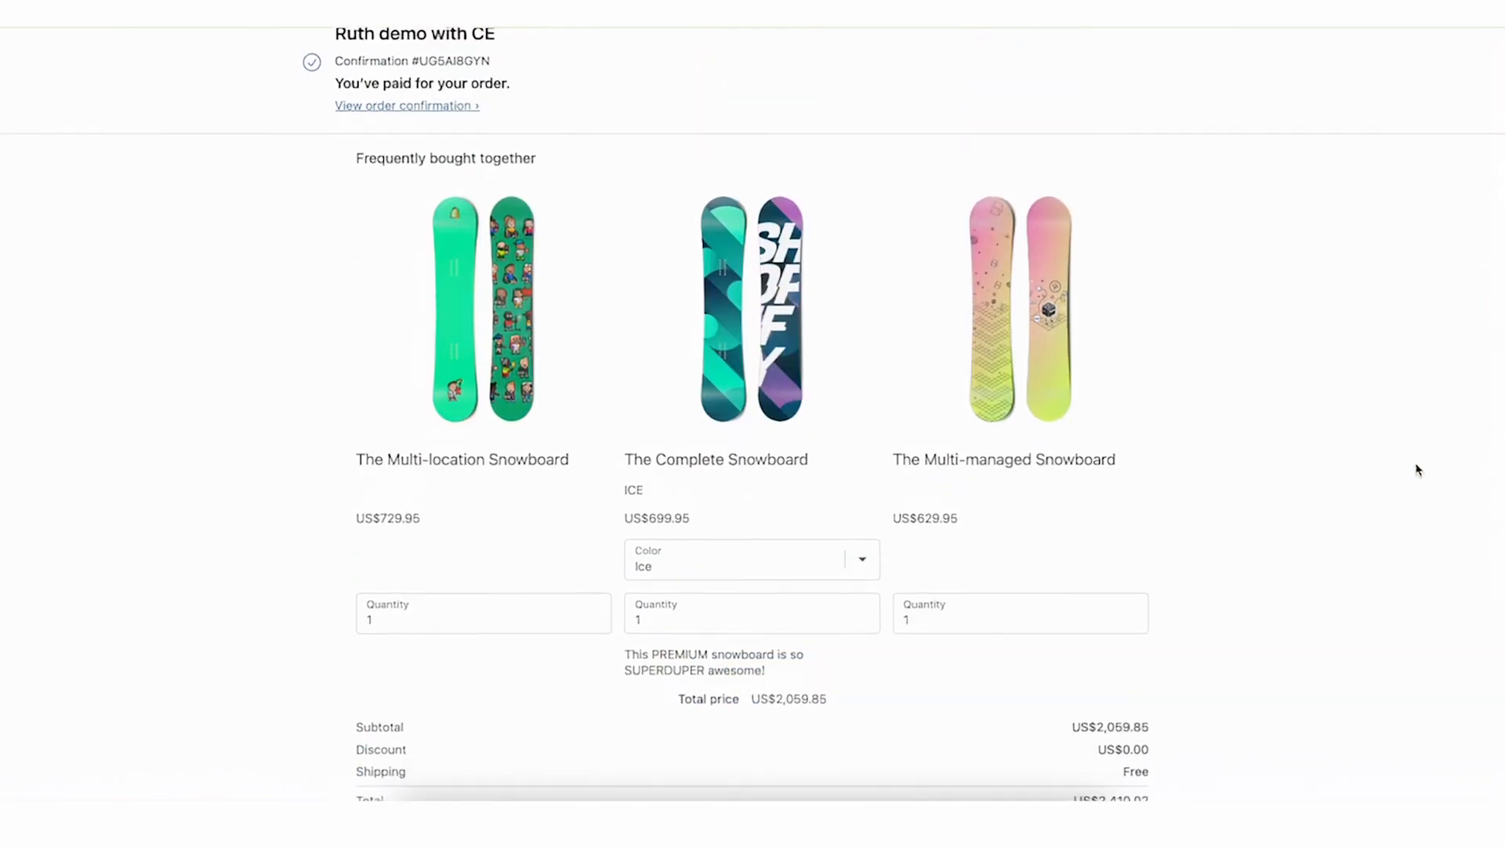
{"action": "scroll", "coordinate": [1419, 471], "scroll_direction": "down", "scroll_amount": 4}
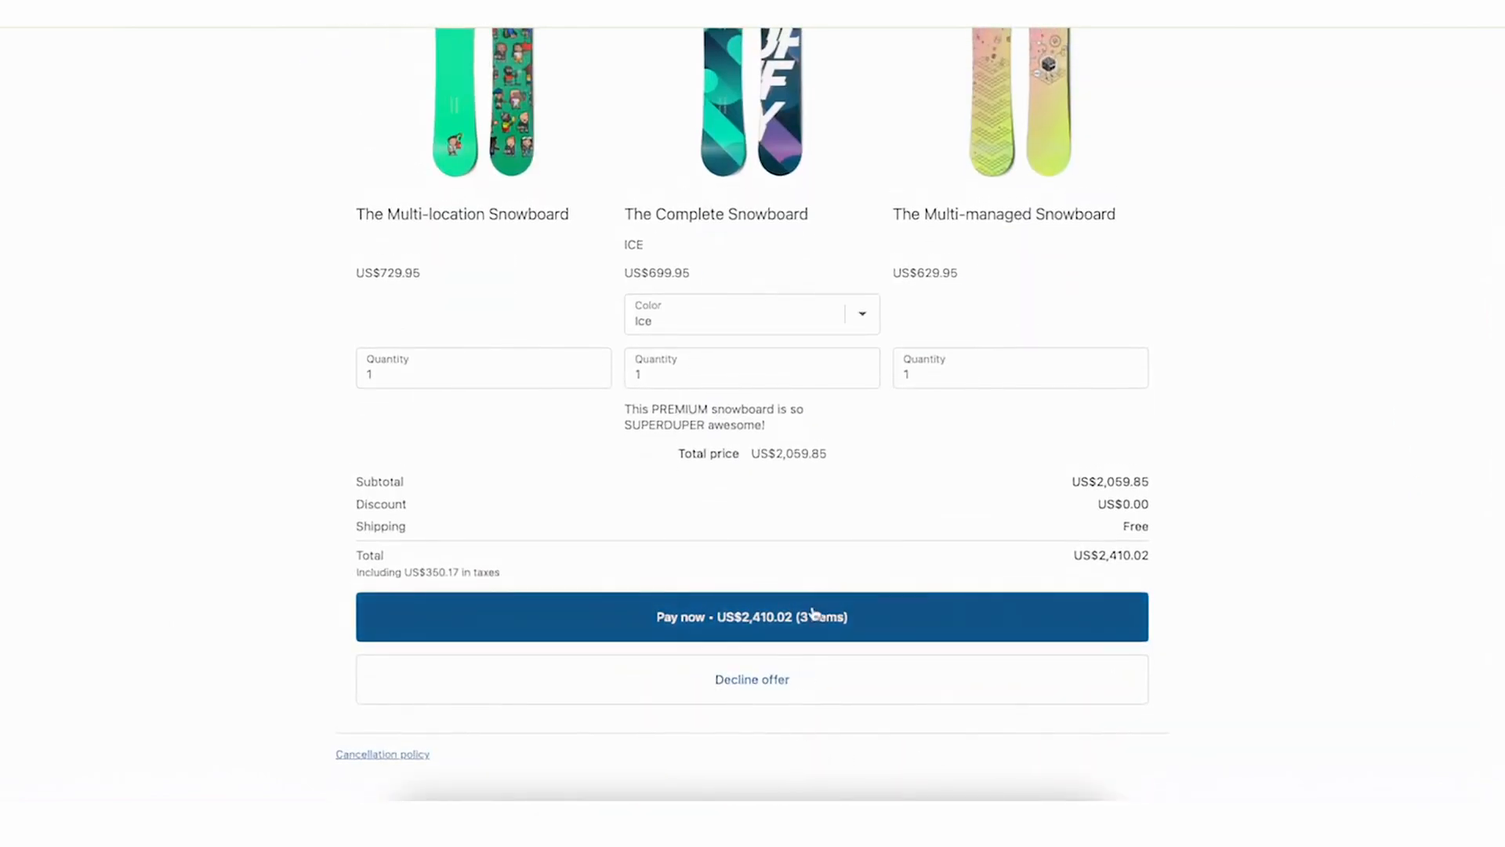
{"action": "left_click", "coordinate": [814, 614]}
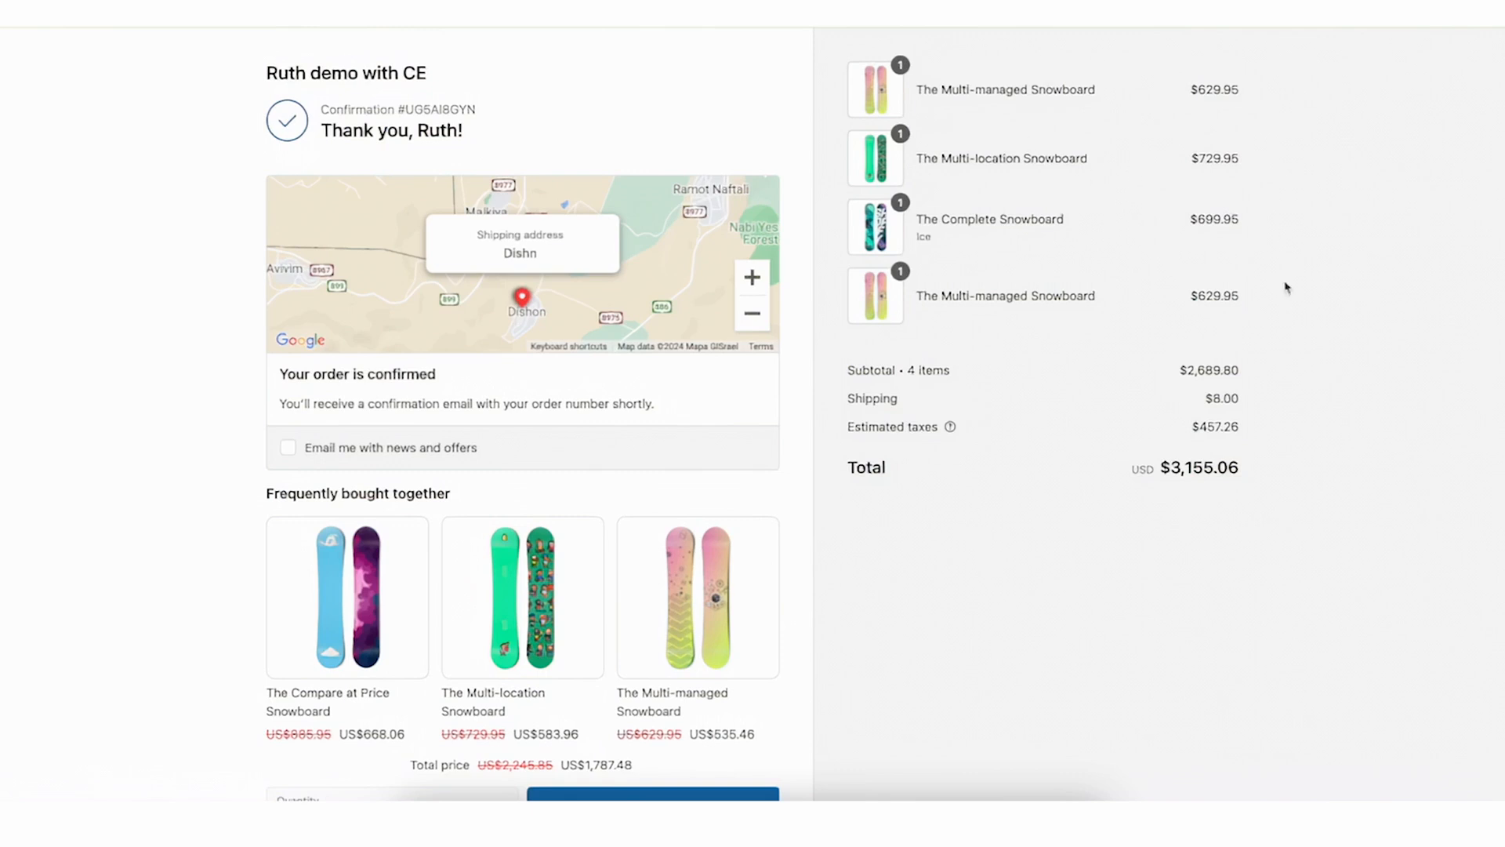
Examine the frequently bought together bundle widget and its total price on the thank-you page
{"action": "scroll", "coordinate": [783, 327], "scroll_direction": "down", "scroll_amount": 5}
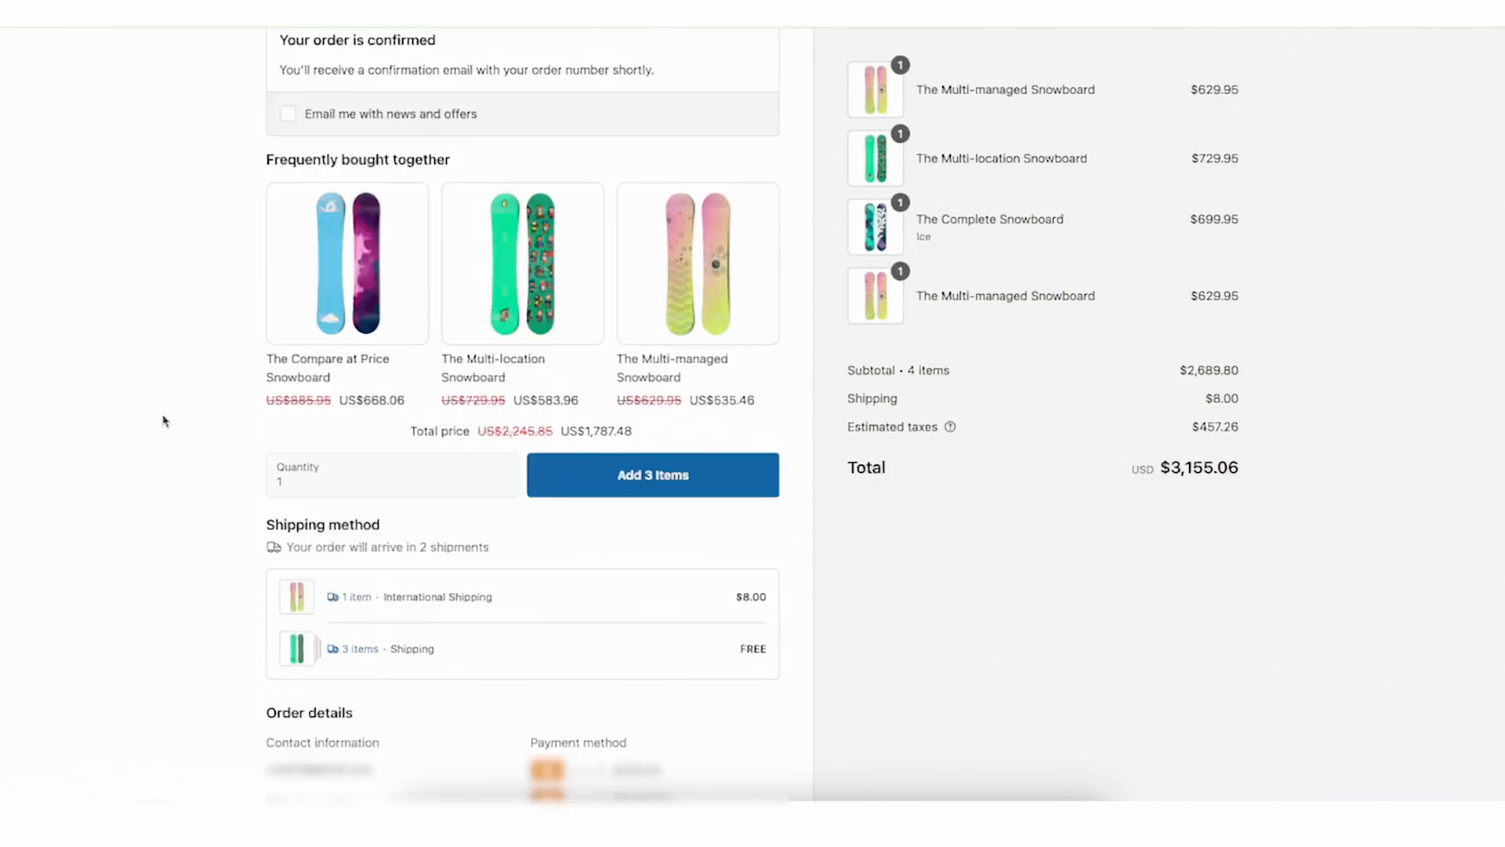
{"action": "scroll", "coordinate": [13, 495], "scroll_direction": "up", "scroll_amount": 1}
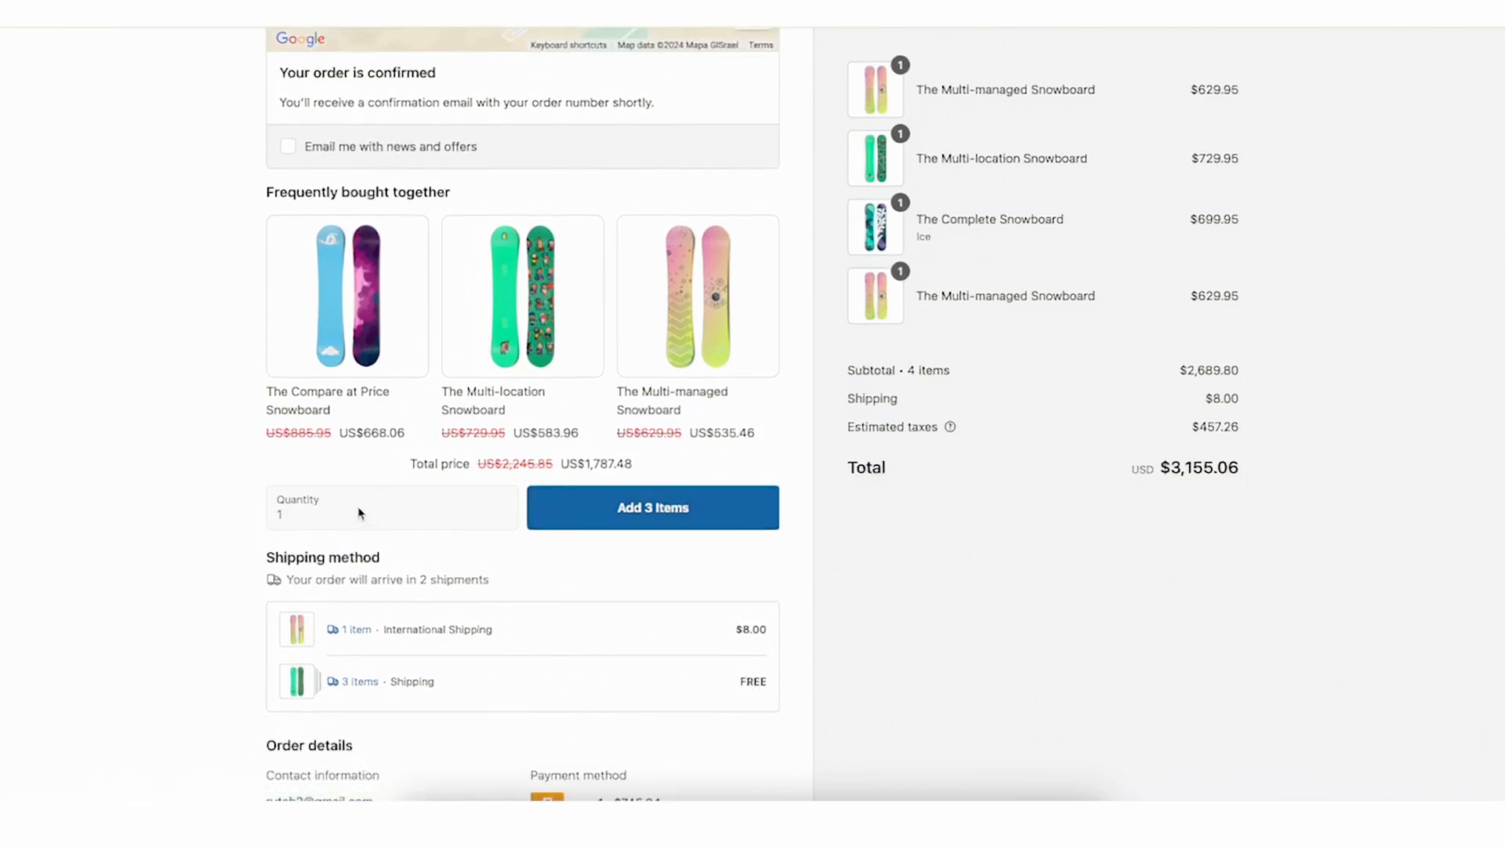
{"action": "left_click_drag", "start_coordinate": [298, 439], "coordinate": [698, 457]}
{"action": "left_click", "coordinate": [712, 458]}
{"action": "scroll", "coordinate": [437, 387], "scroll_direction": "up", "scroll_amount": 1}
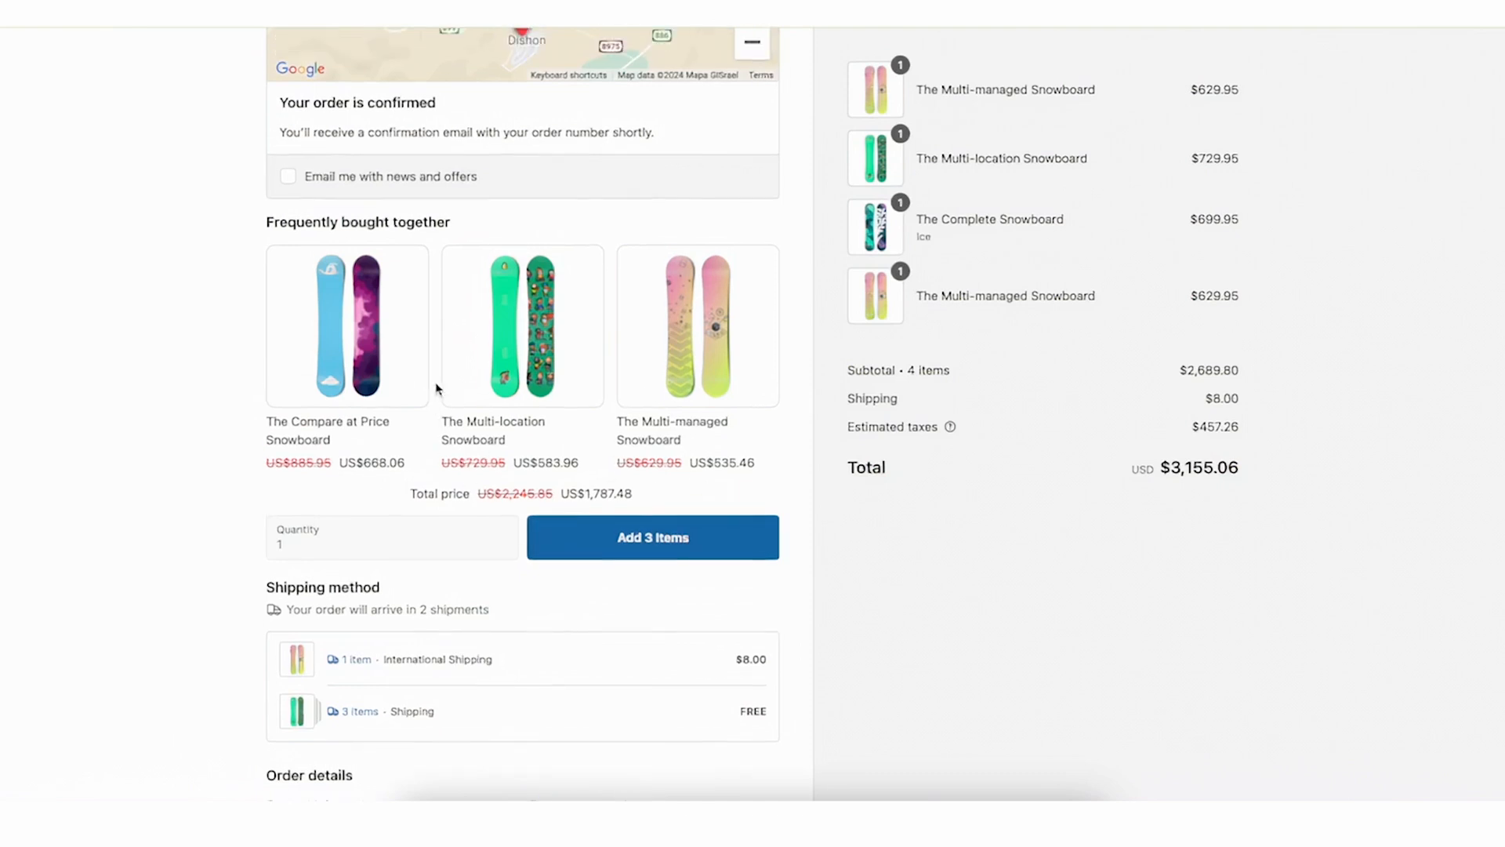
{"action": "scroll", "coordinate": [436, 387], "scroll_direction": "up", "scroll_amount": 4}
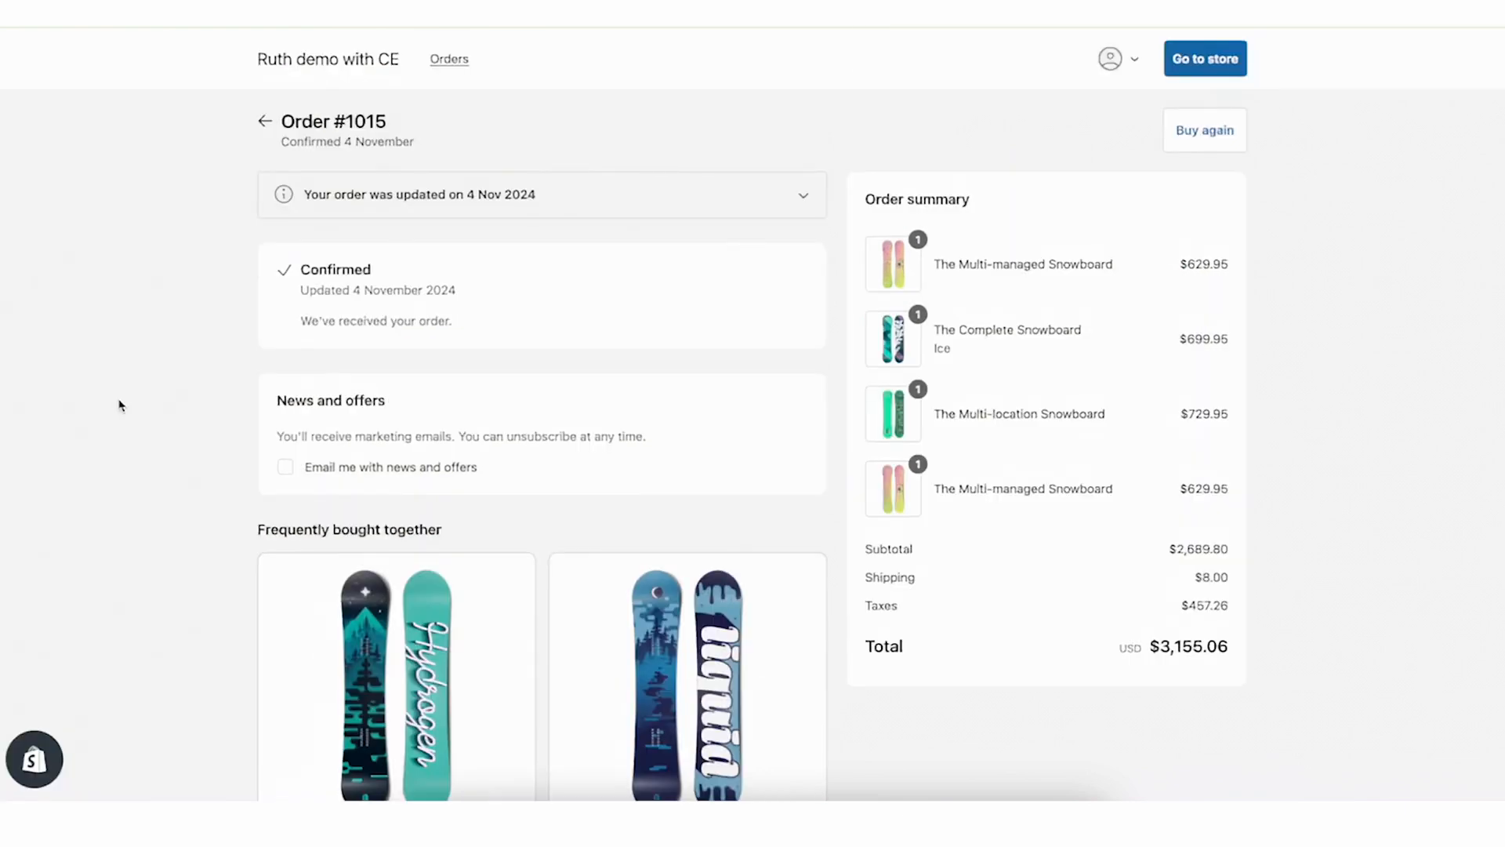
Scroll through the frequently bought together widget on the order status page
{"action": "scroll", "coordinate": [121, 553], "scroll_direction": "down", "scroll_amount": 6}
{"action": "scroll", "coordinate": [121, 553], "scroll_direction": "down", "scroll_amount": 2}
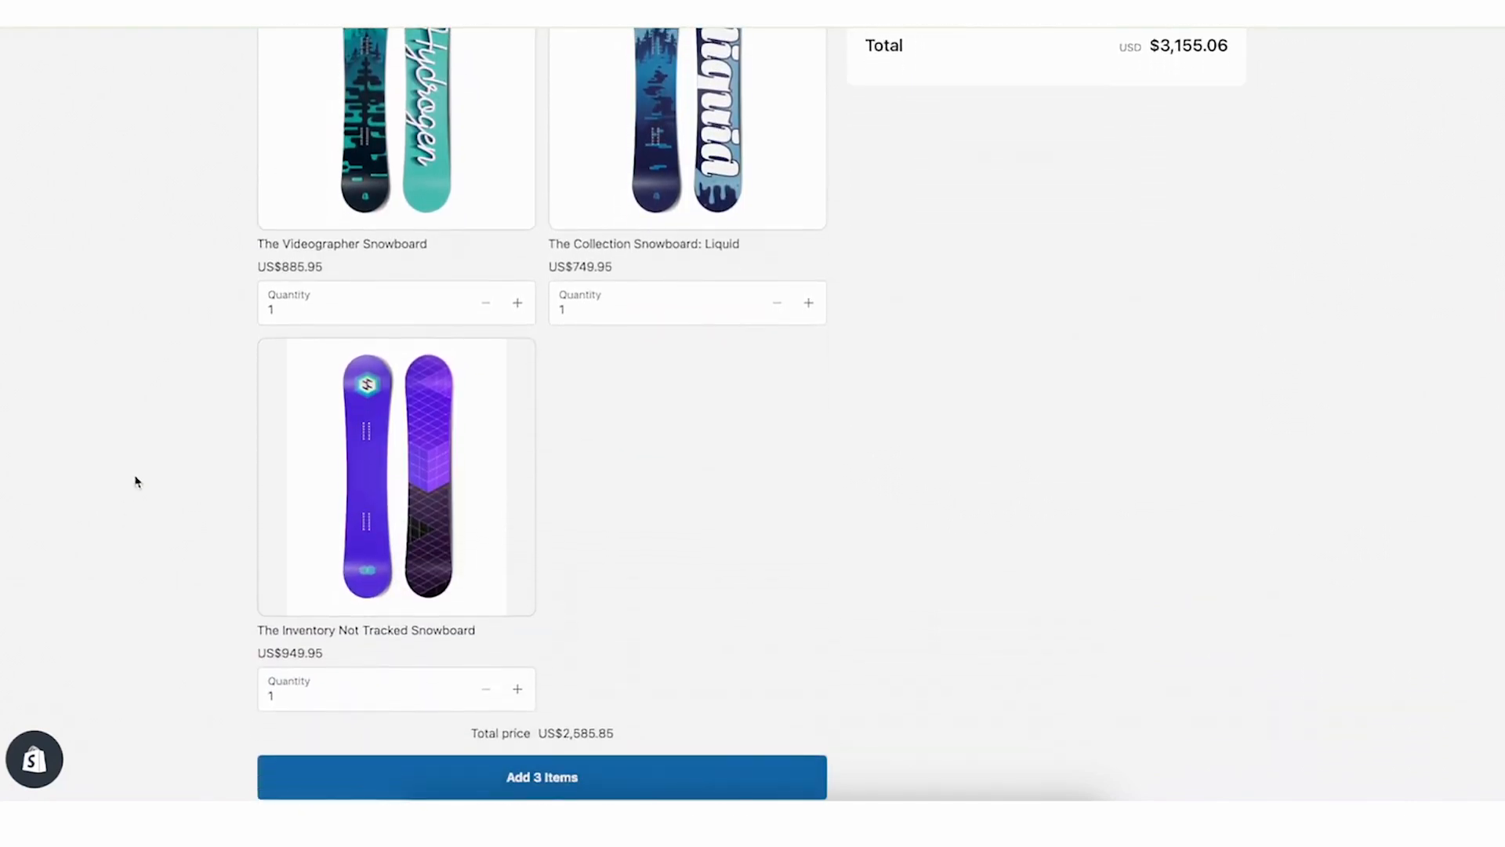
{"action": "scroll", "coordinate": [135, 480], "scroll_direction": "up", "scroll_amount": 3}
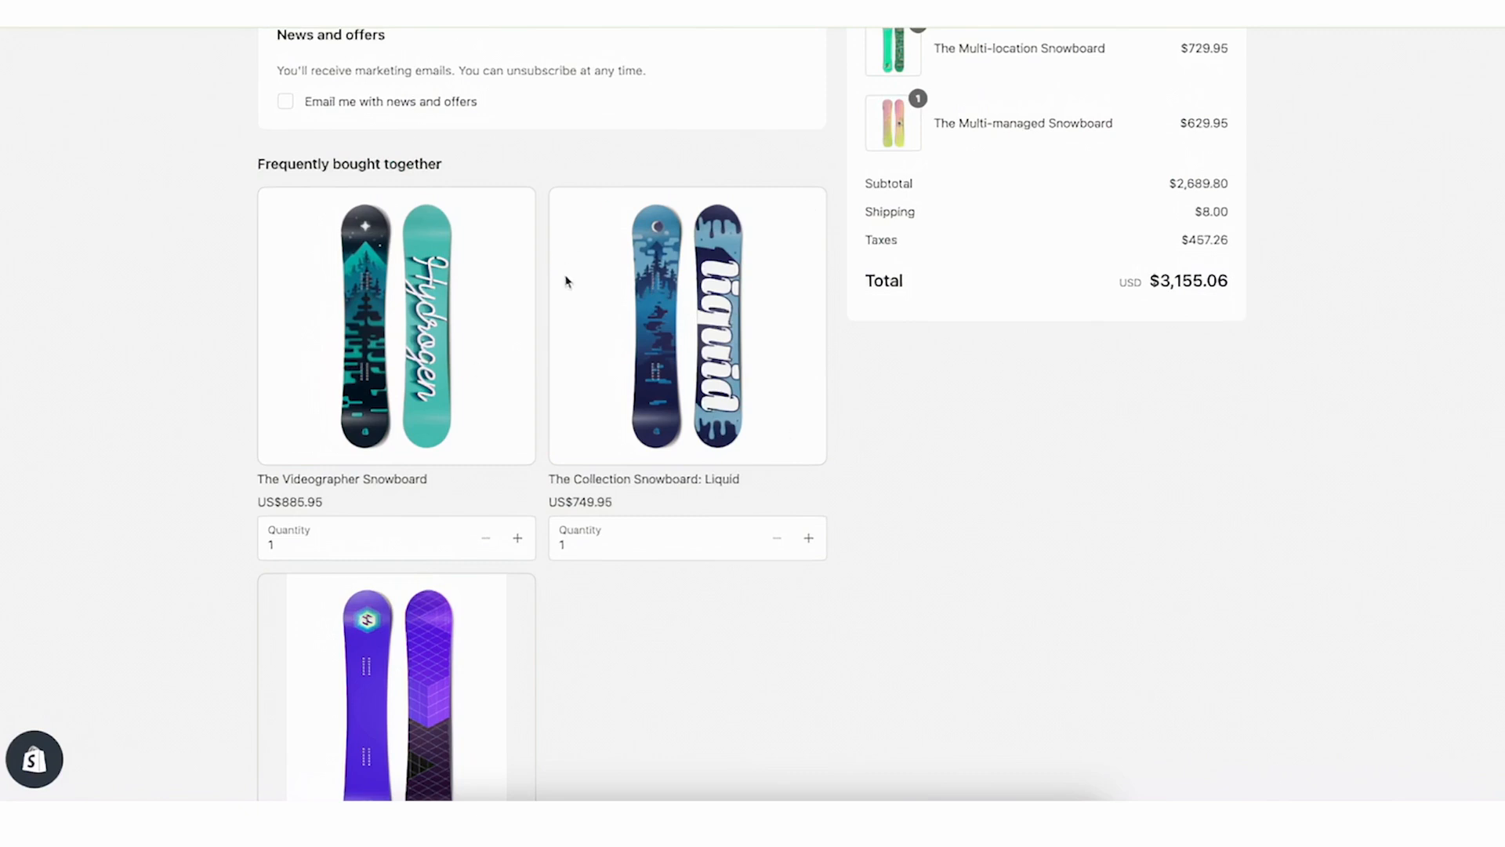
Review the bundle's three snowboards, their quantities and the total price on the order status page
{"action": "scroll", "coordinate": [480, 445], "scroll_direction": "down", "scroll_amount": 4}
{"action": "scroll", "coordinate": [479, 445], "scroll_direction": "up", "scroll_amount": 5}
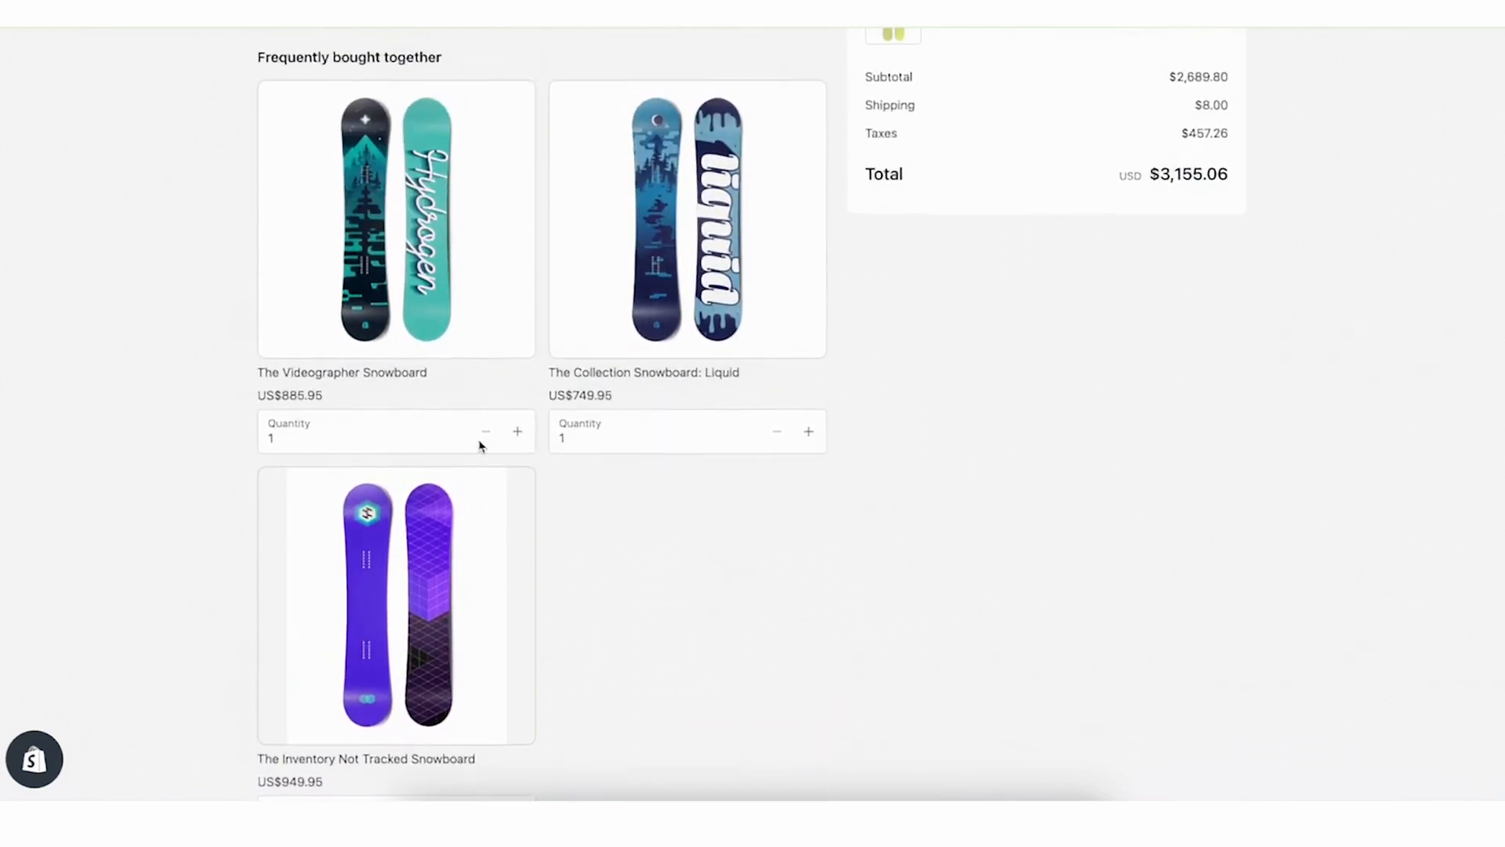
{"action": "scroll", "coordinate": [319, 473], "scroll_direction": "down", "scroll_amount": 6}
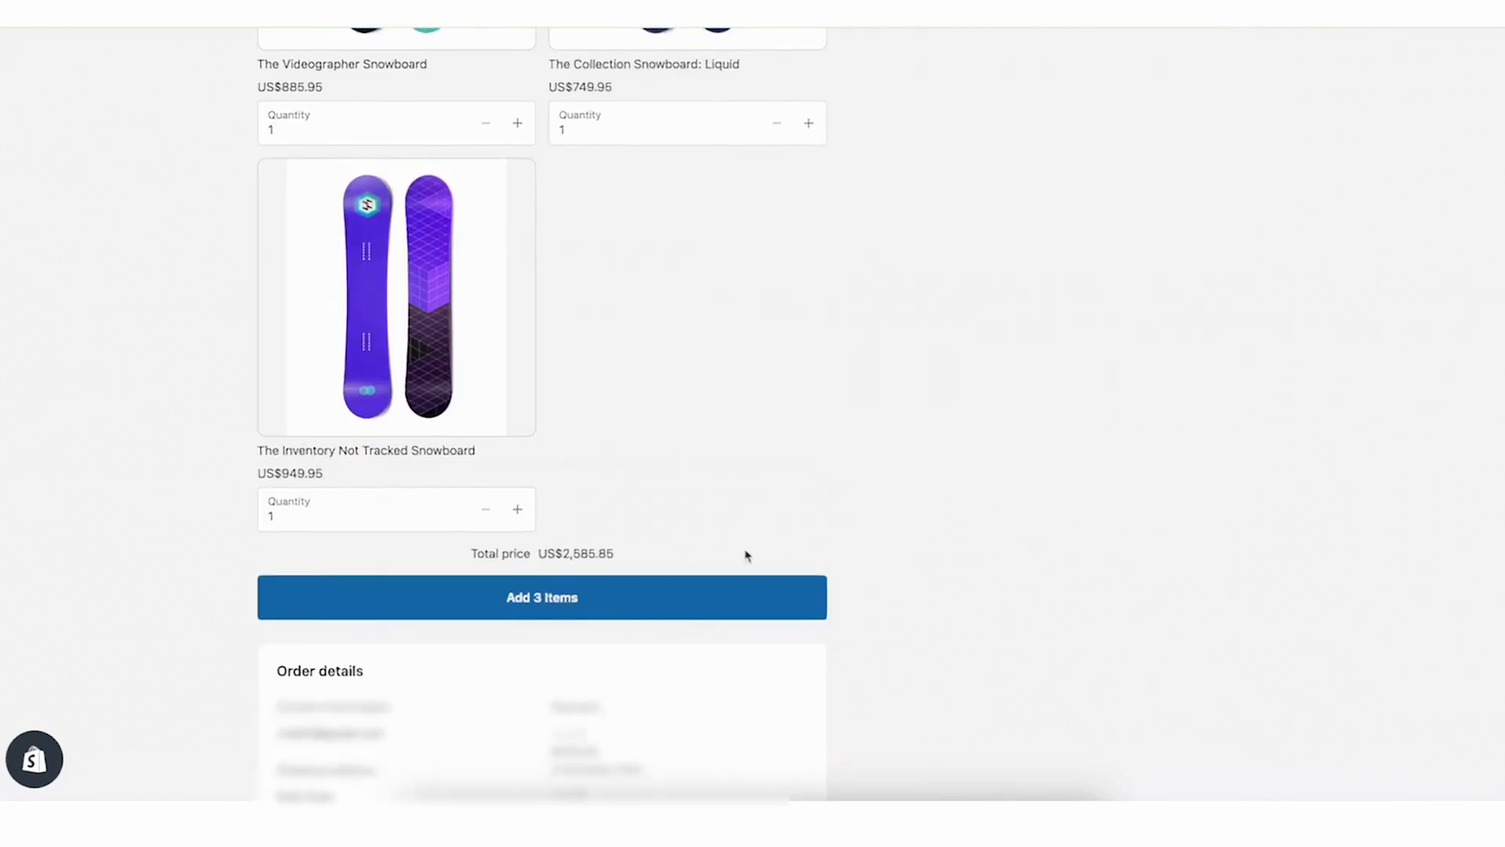
{"action": "scroll", "coordinate": [750, 321], "scroll_direction": "up", "scroll_amount": 3}
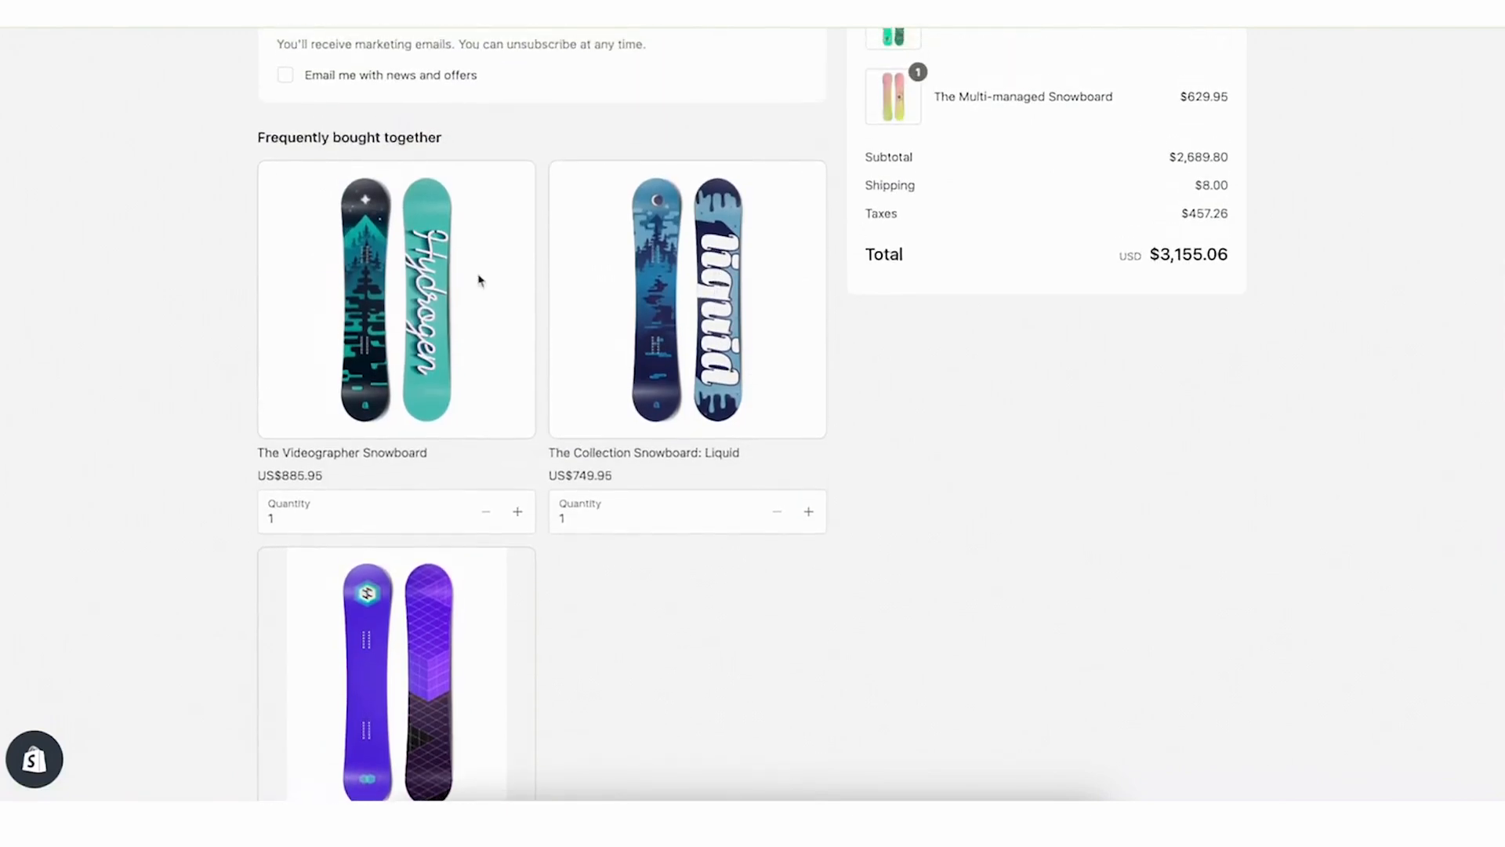
{"action": "scroll", "coordinate": [657, 473], "scroll_direction": "down", "scroll_amount": 1}
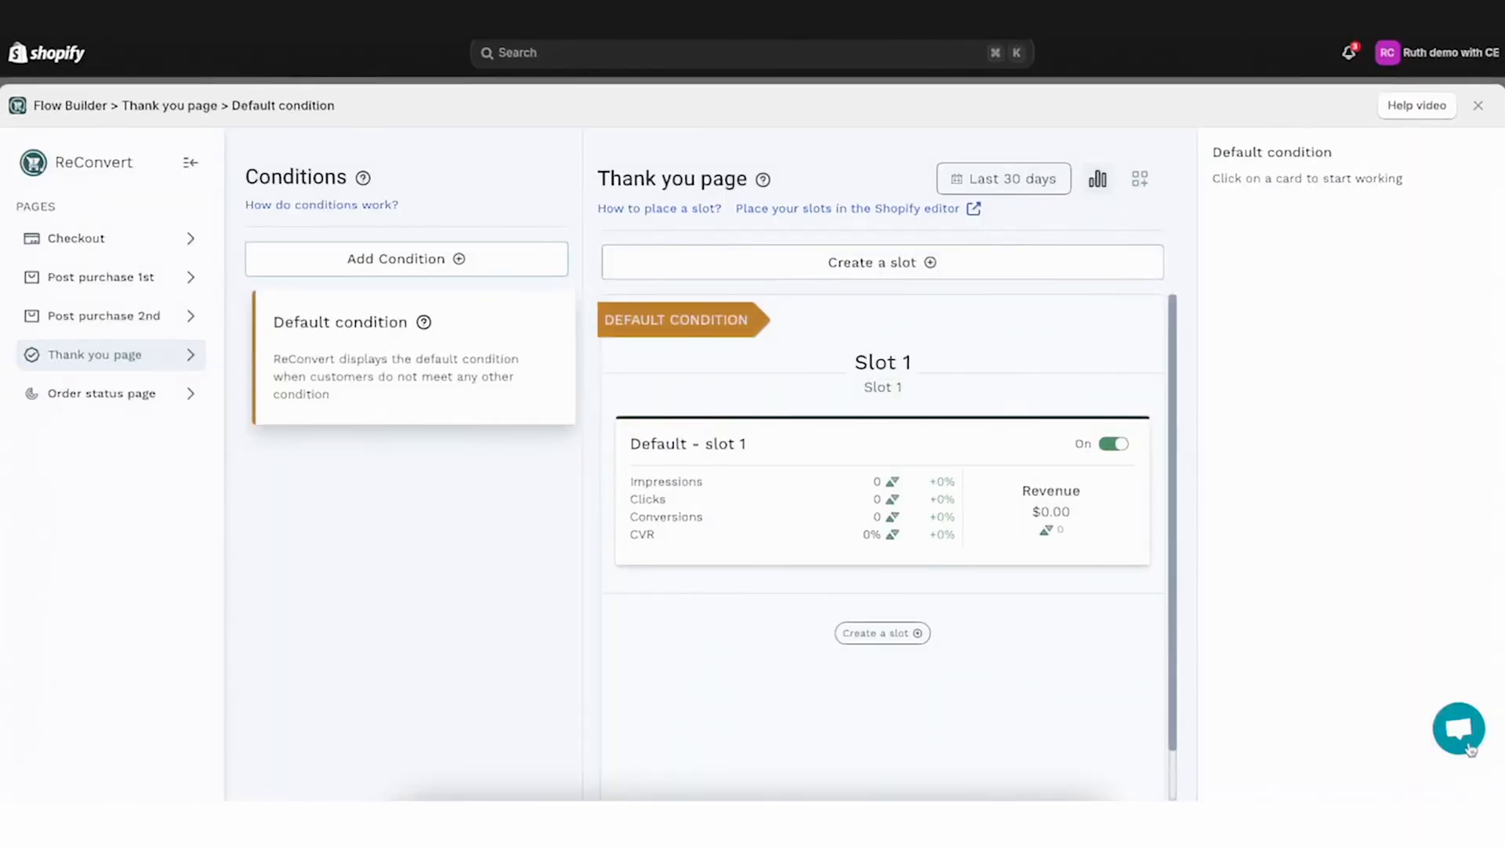
Open the thank-you page slot's bundle widget in the editor and select its third product block
{"action": "left_click", "coordinate": [1460, 731]}
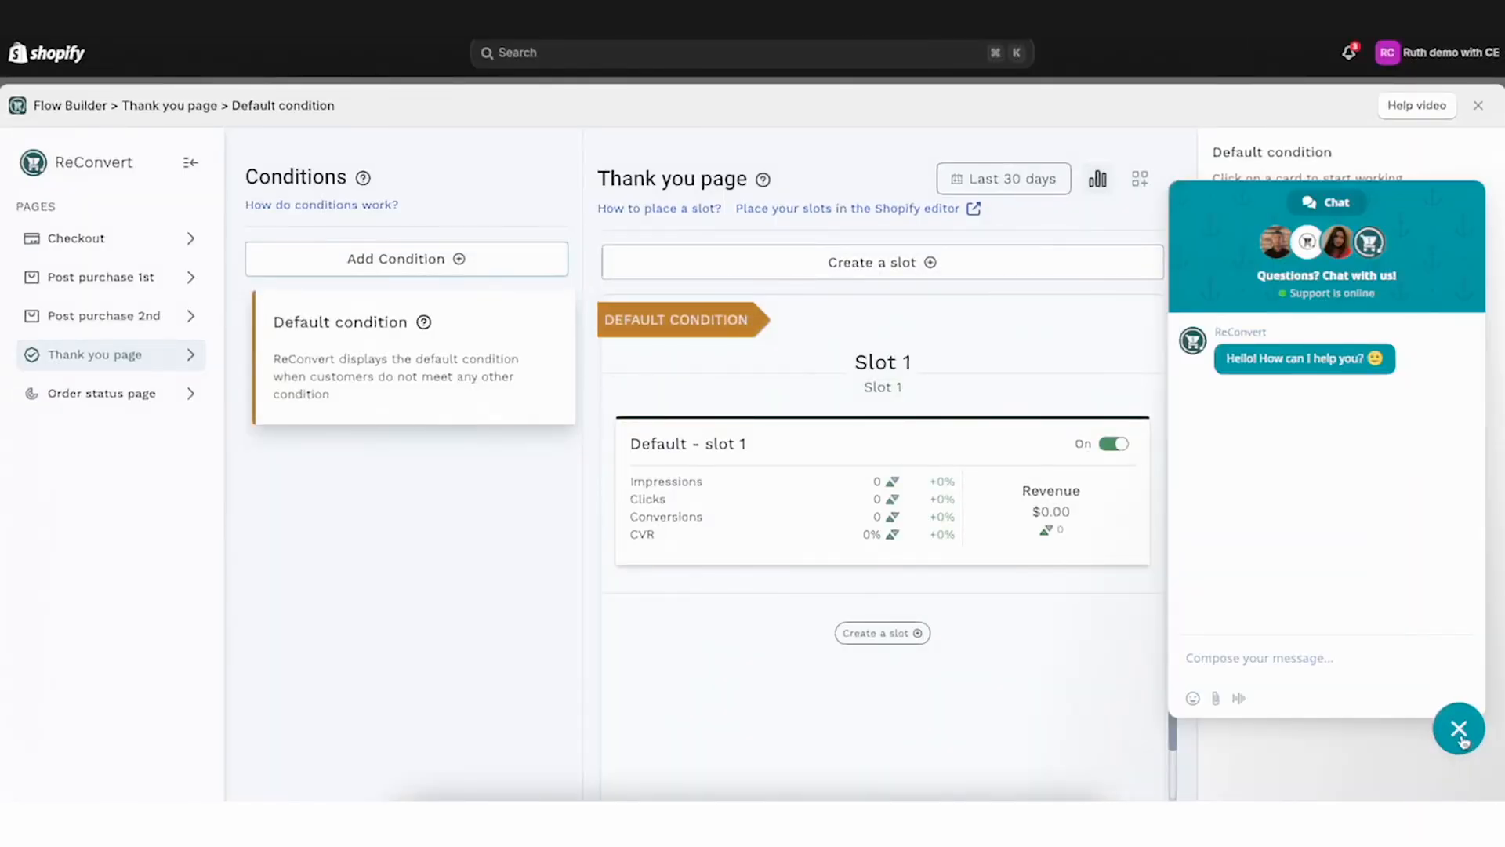
{"action": "left_click", "coordinate": [1459, 731]}
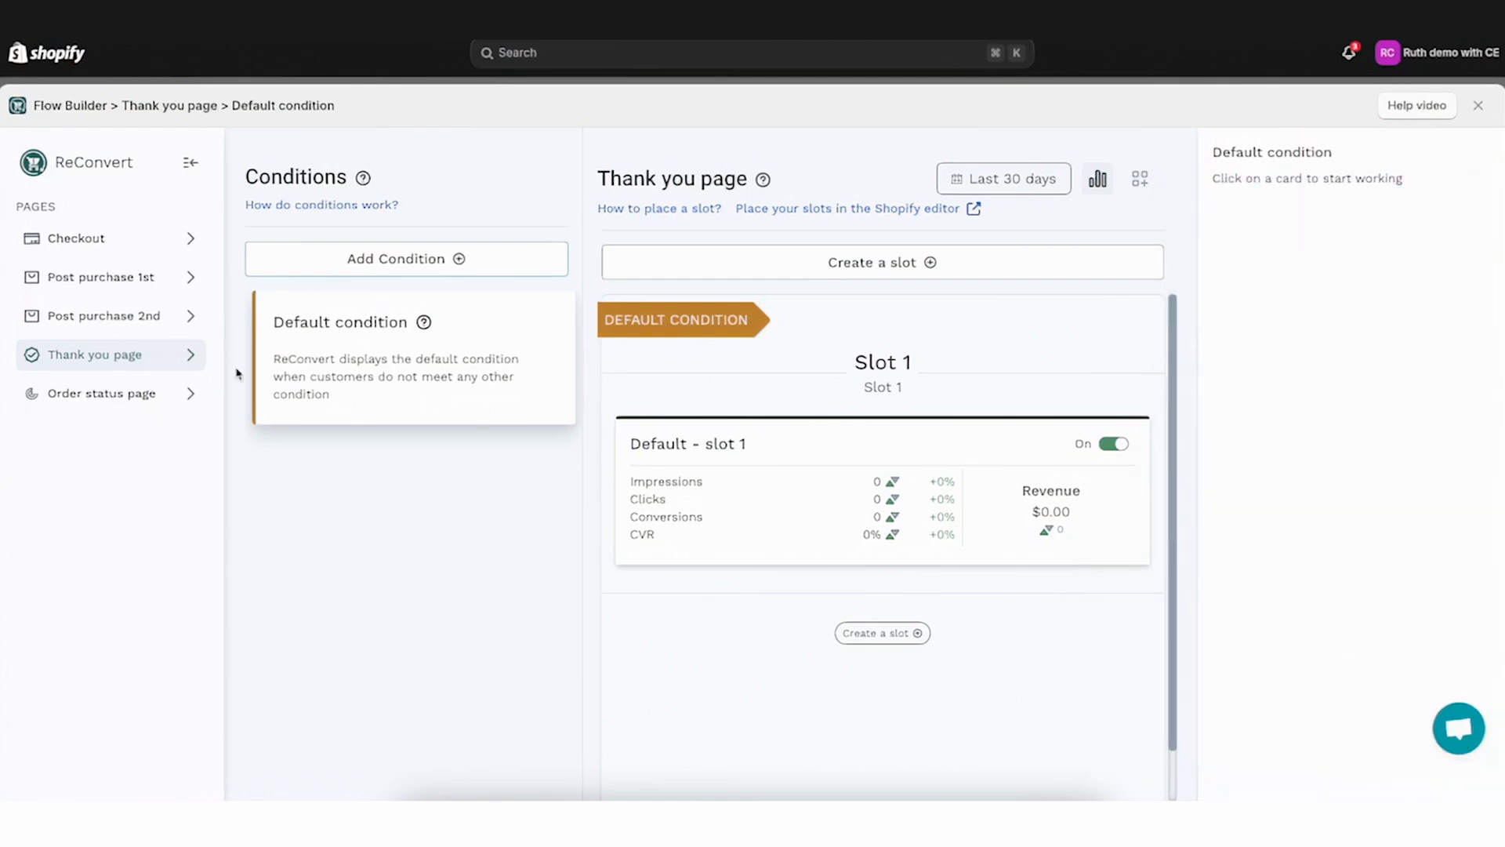
{"action": "left_click", "coordinate": [787, 457]}
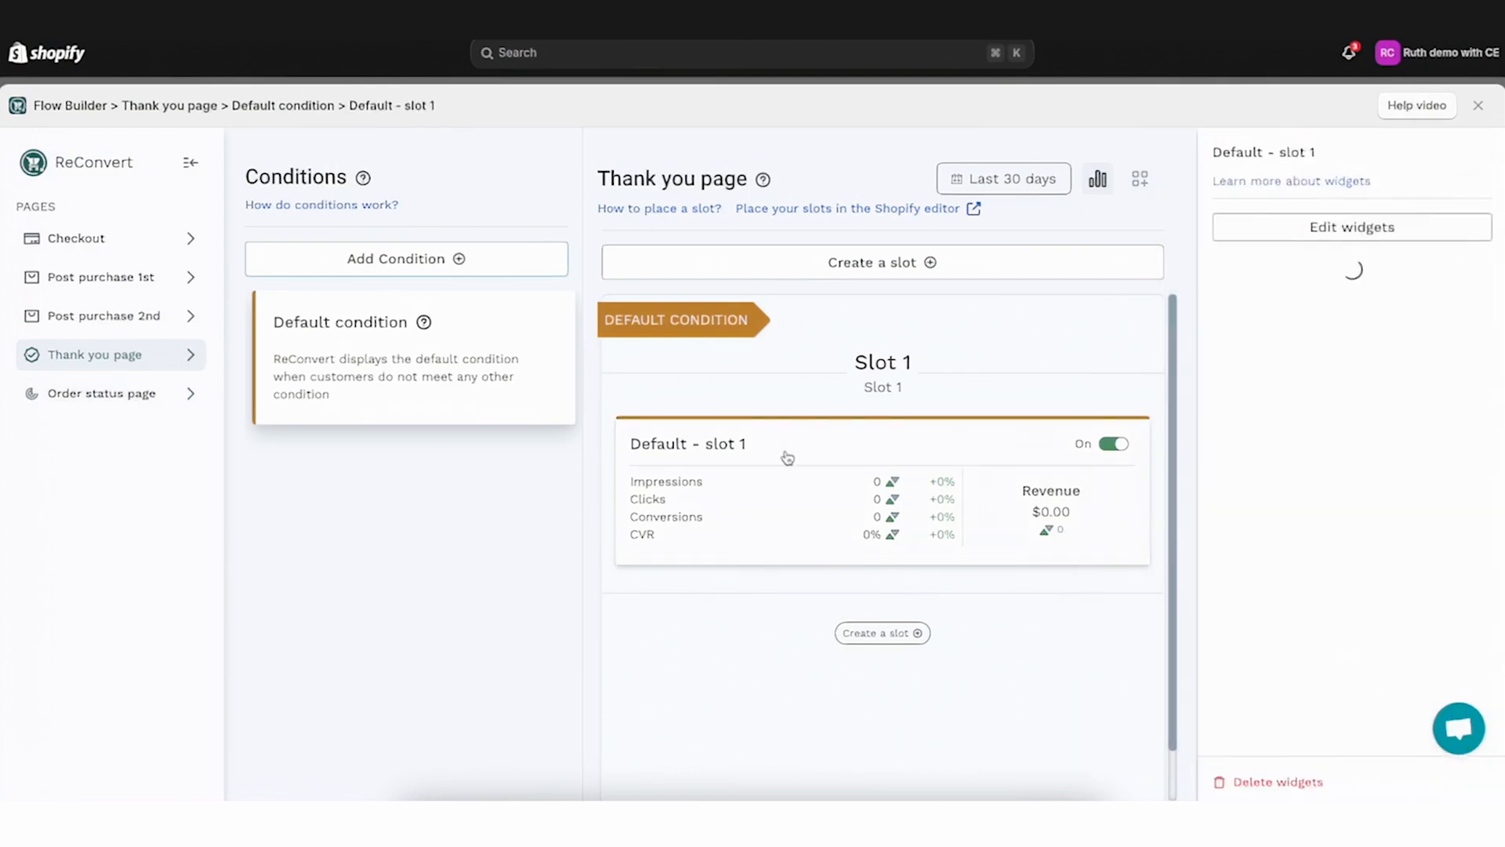
{"action": "left_click", "coordinate": [1357, 235]}
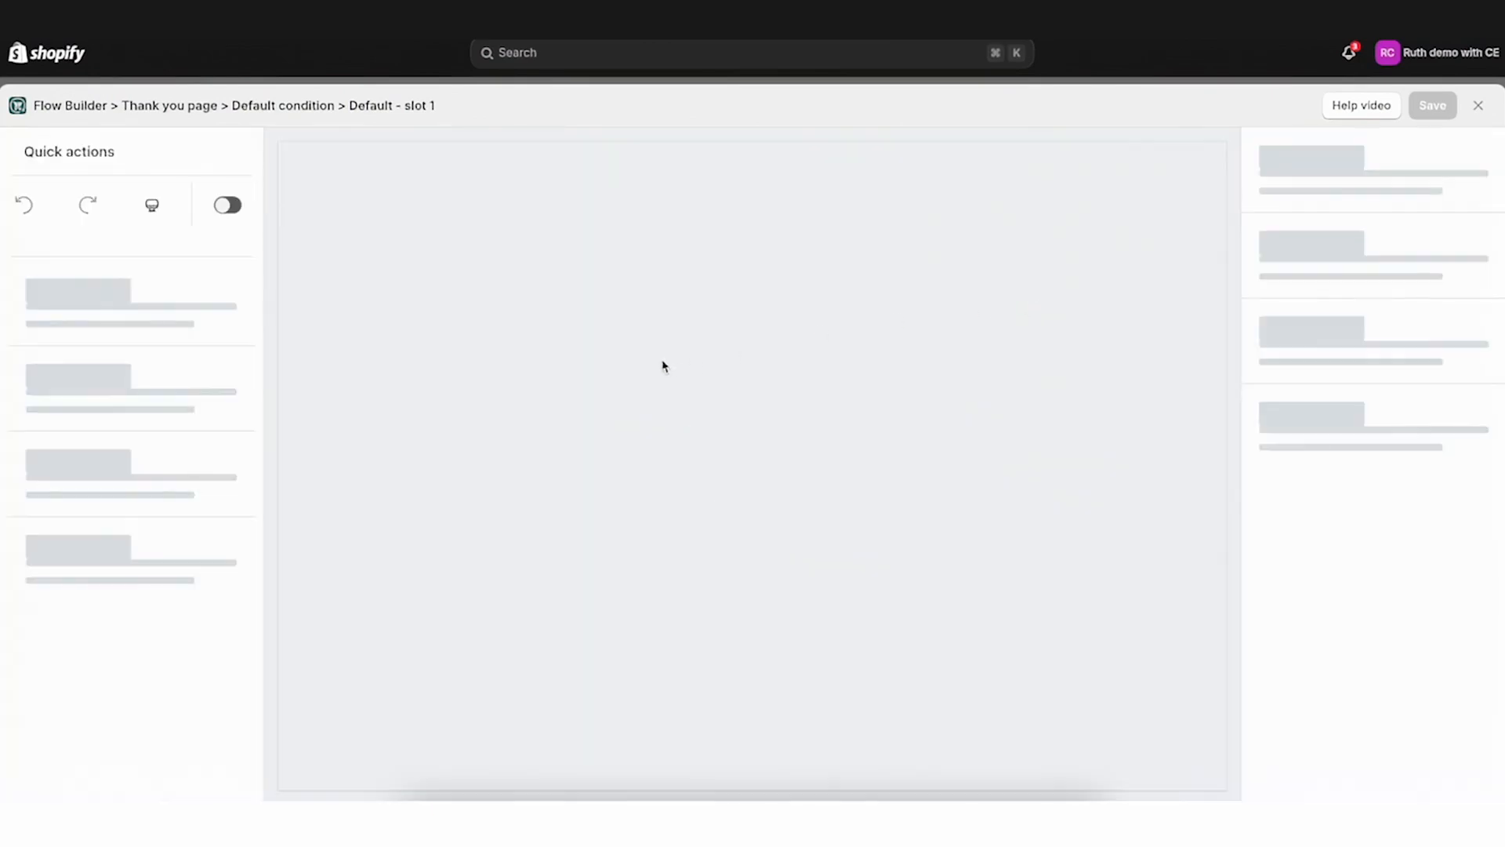
{"action": "left_click", "coordinate": [608, 410]}
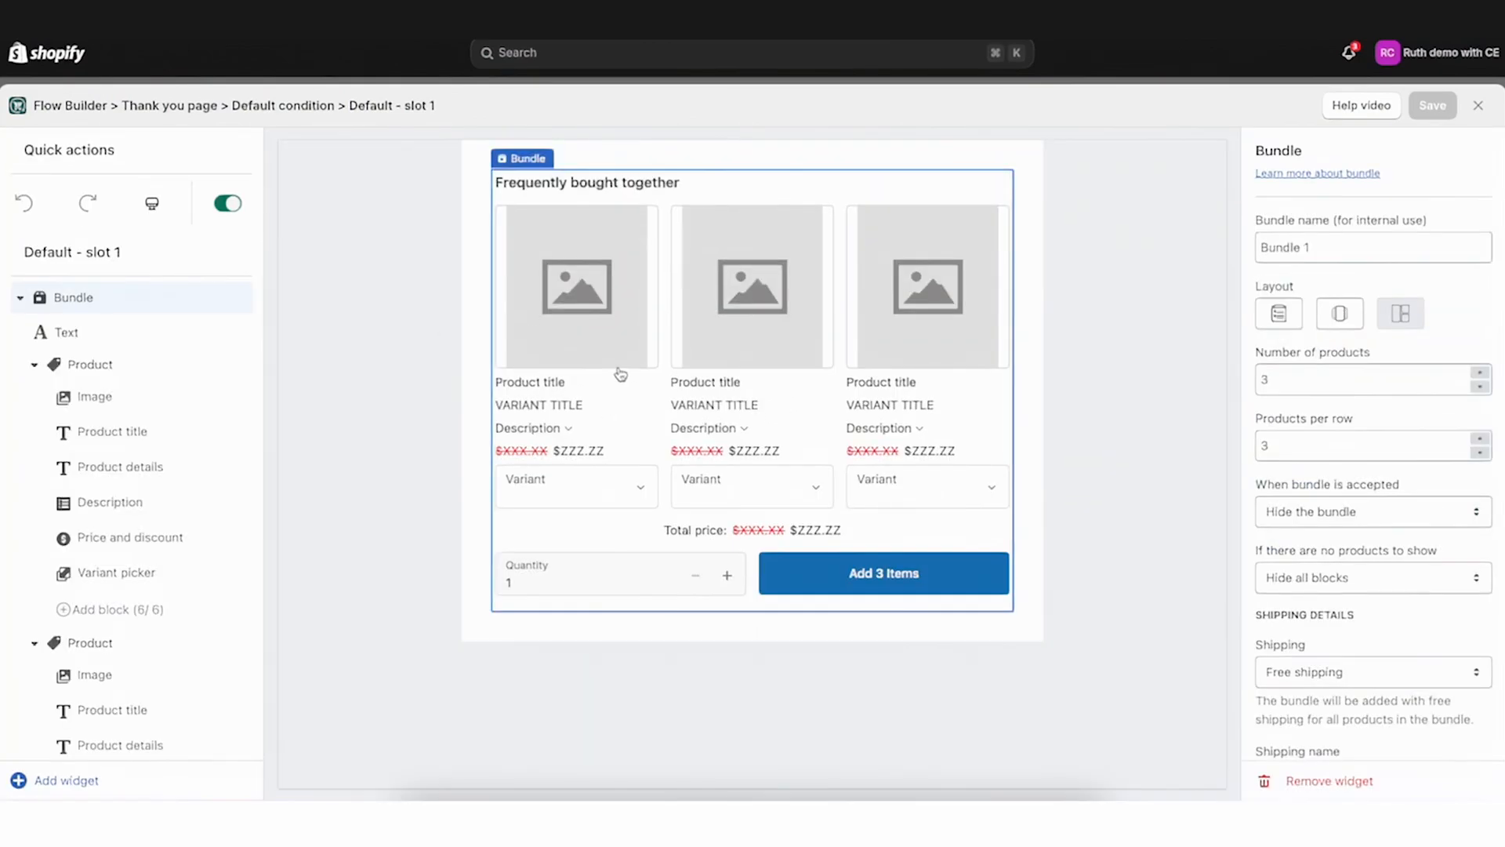
{"action": "left_click", "coordinate": [905, 287]}
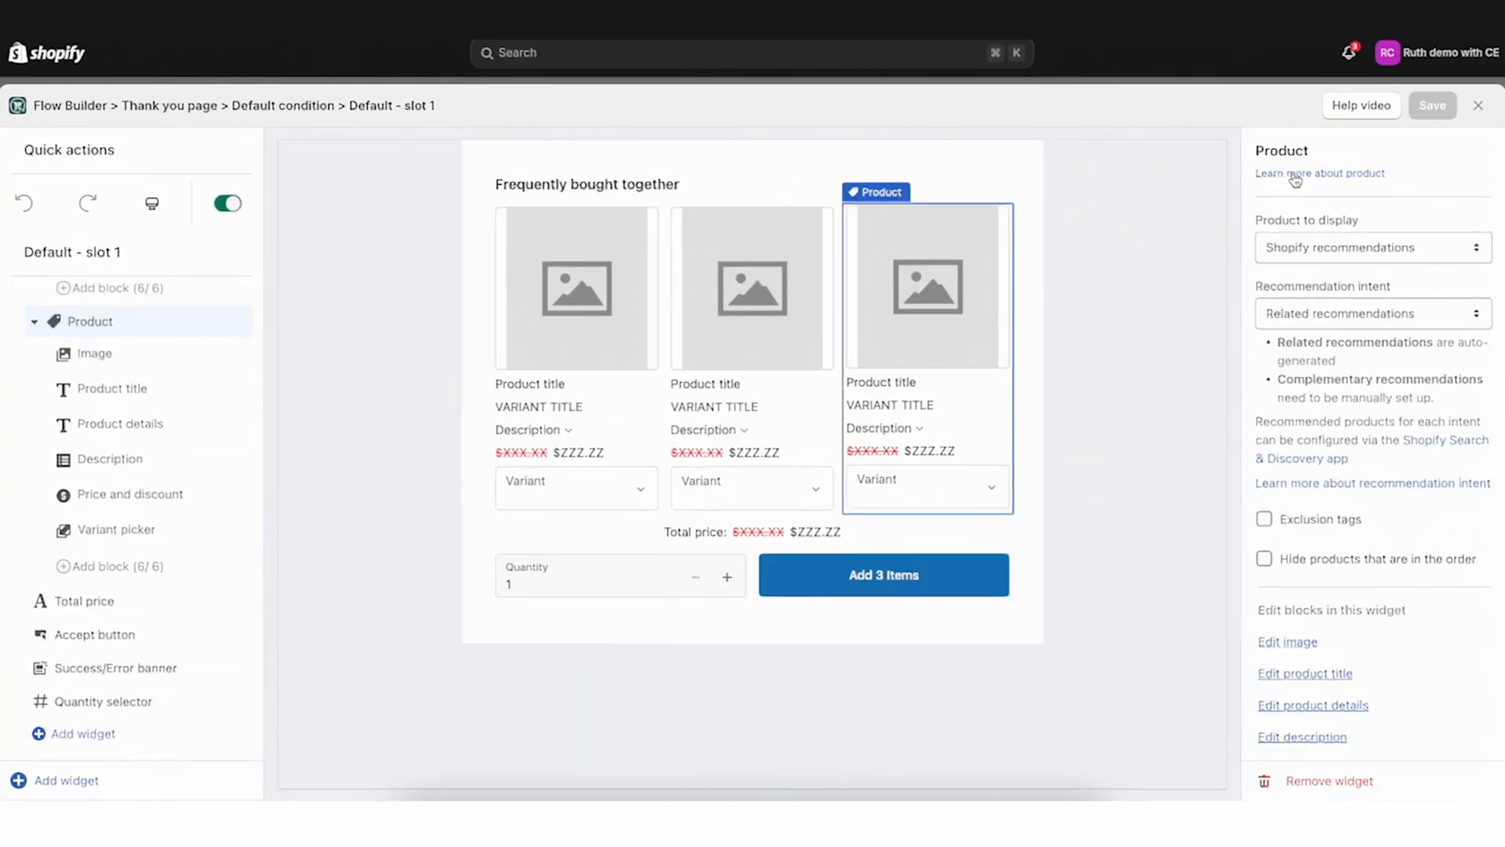